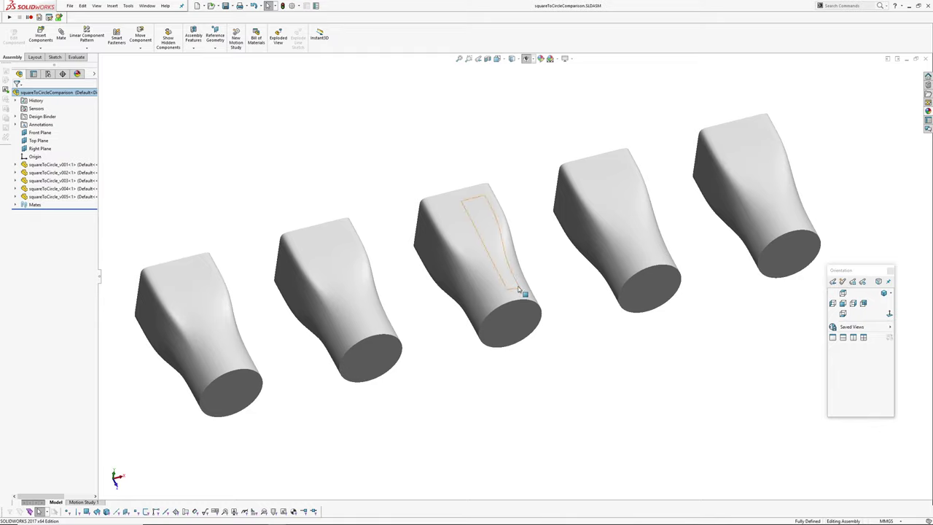
mouse_move(525, 292)
middle_down()
mouse_move(567, 240)
mouse_move(509, 333)
mouse_move(523, 369)
mouse_move(535, 275)
mouse_move(502, 310)
mouse_move(512, 270)
mouse_move(526, 267)
mouse_move(522, 281)
middle_up()
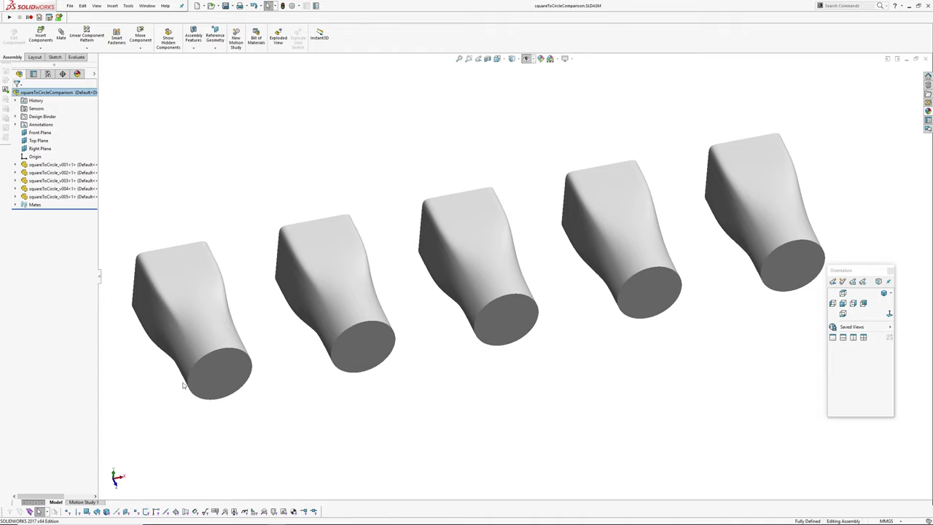
middle_drag(298, 378, 321, 347)
middle_drag(498, 204, 514, 188)
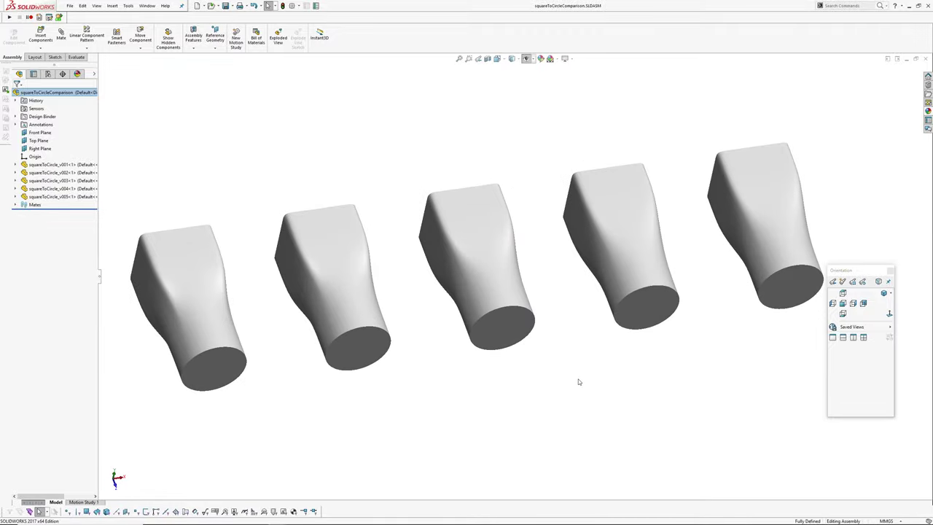
middle_drag(579, 382, 576, 327)
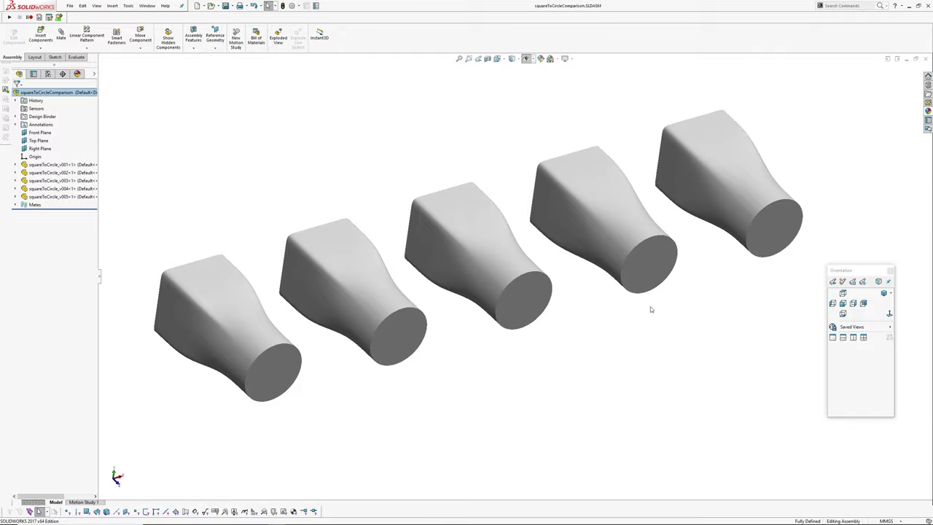
middle_drag(651, 309, 428, 282)
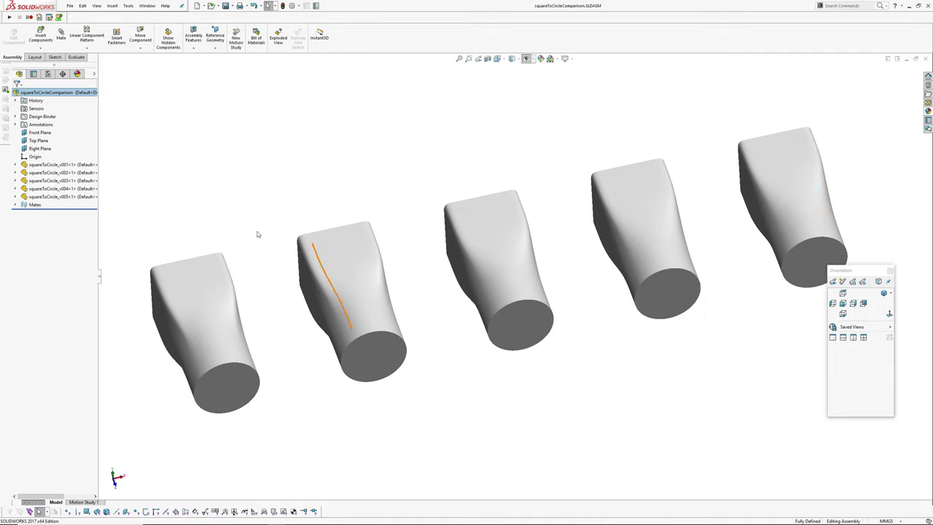
- Open the component squareToCircle_v001 from the comparison assembly as its own part
click(48, 165)
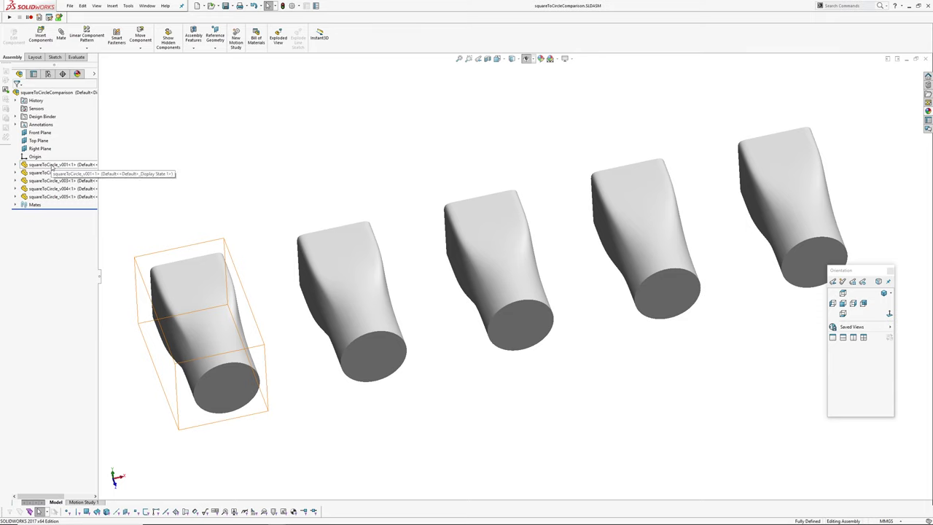
click(53, 166)
click(62, 144)
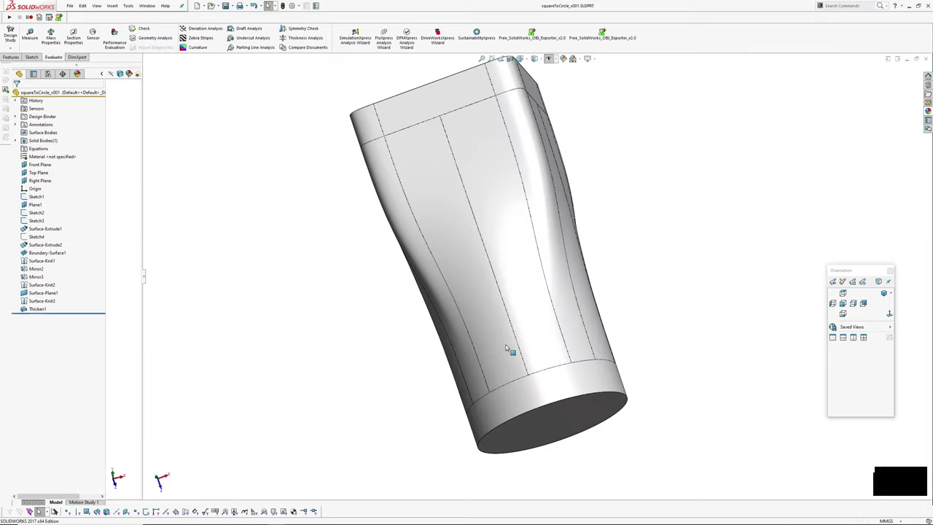
middle_drag(479, 375, 488, 266)
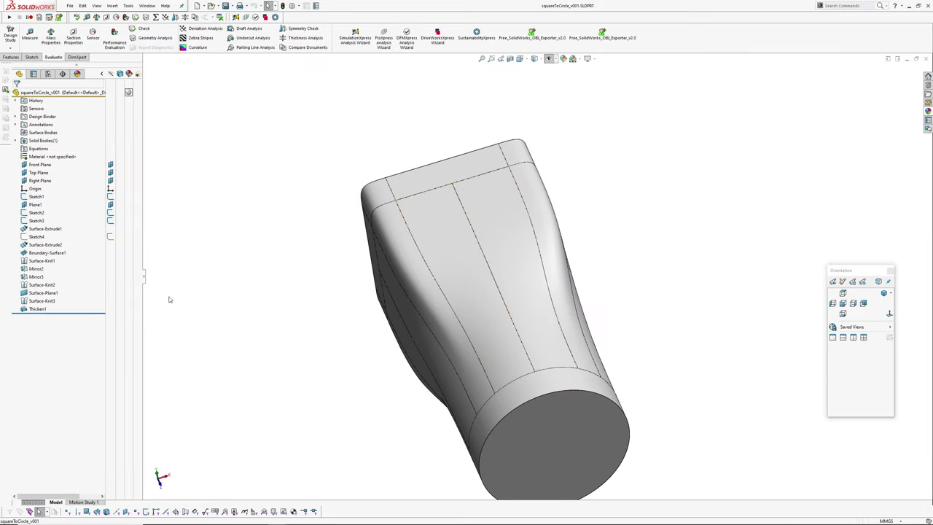
- Roll the part history back to just after Sketch1, leaving out Plane1 and everything following it
click(41, 228)
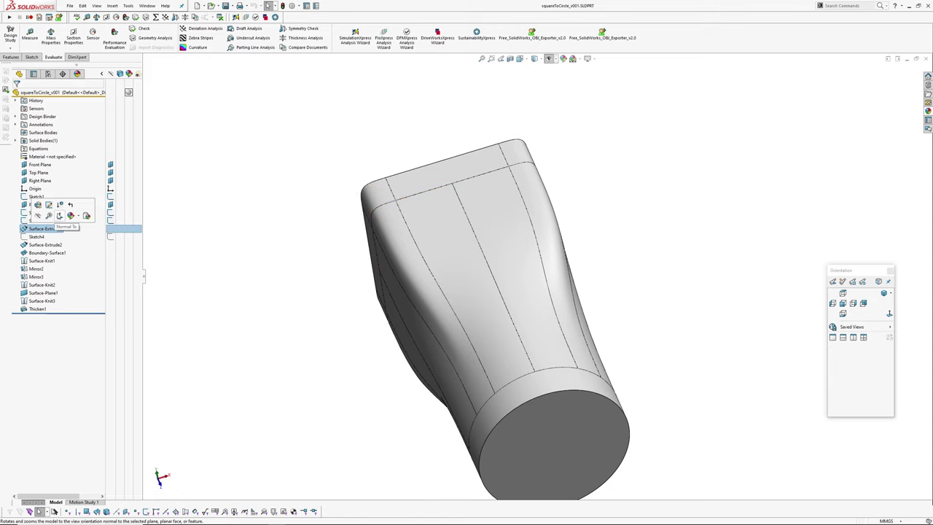
click(69, 206)
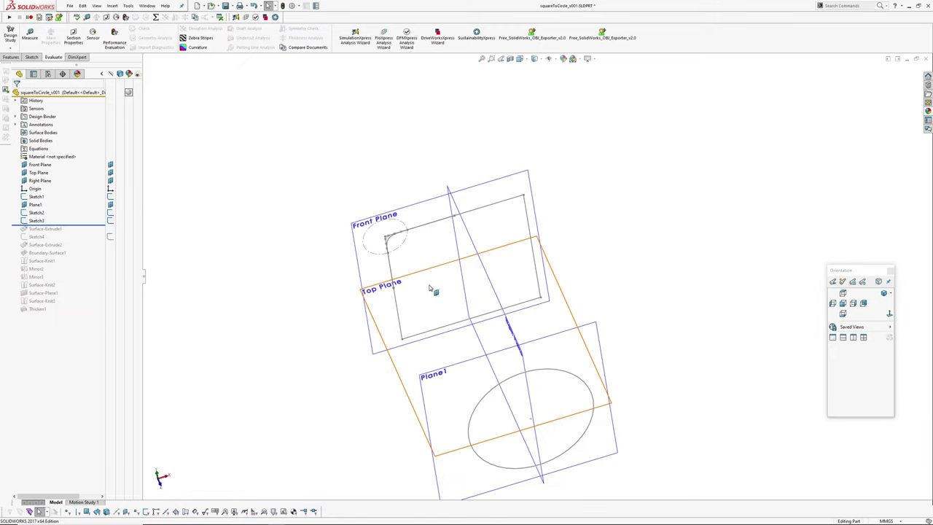
middle_drag(430, 289, 434, 200)
click(35, 206)
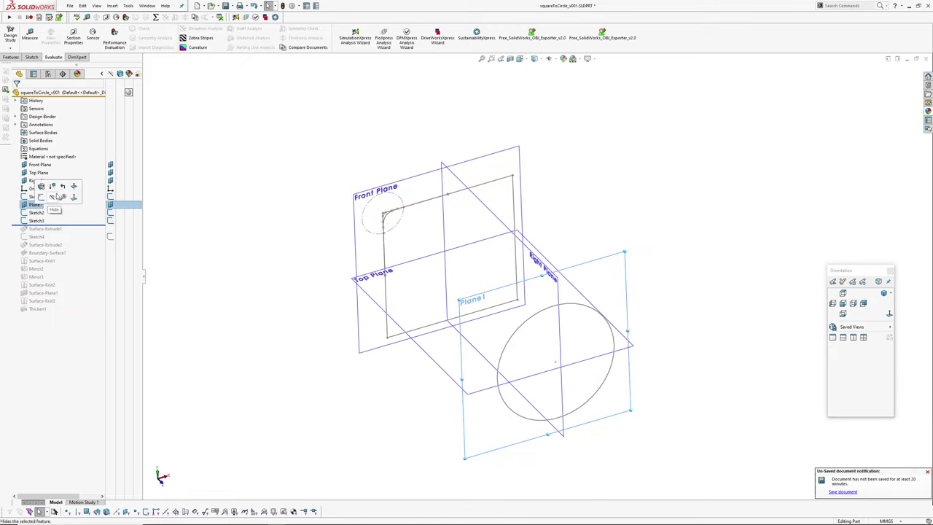
click(63, 186)
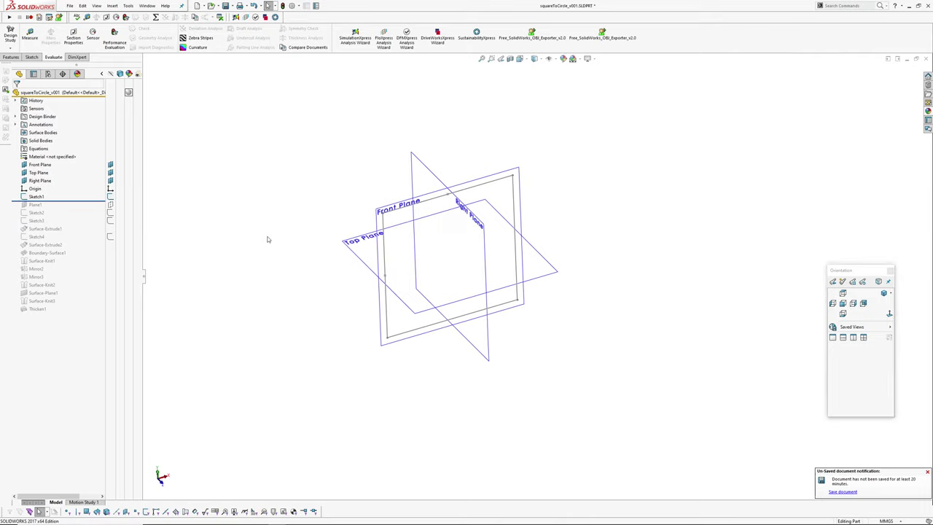
- Try a smaller height for the square in Sketch1, rebuild the part and undo the change
mouse_move(267, 239)
middle_down()
mouse_move(310, 241)
mouse_move(350, 192)
middle_up()
double_click(35, 196)
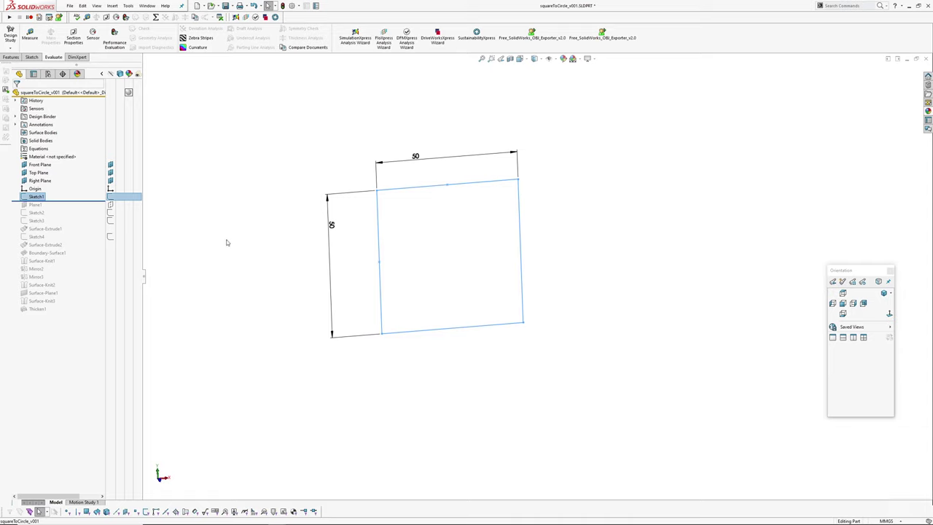
double_click(331, 226)
key(Escape)
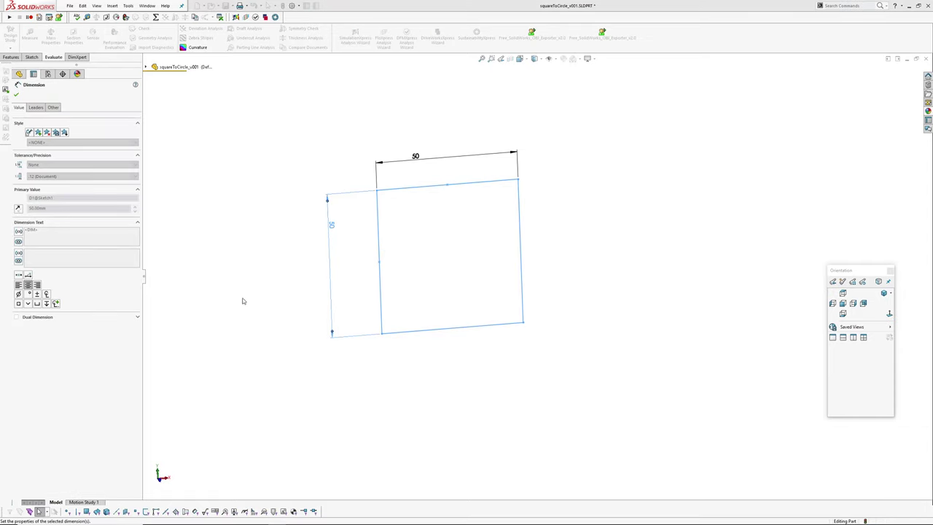
key(ctrl+b)
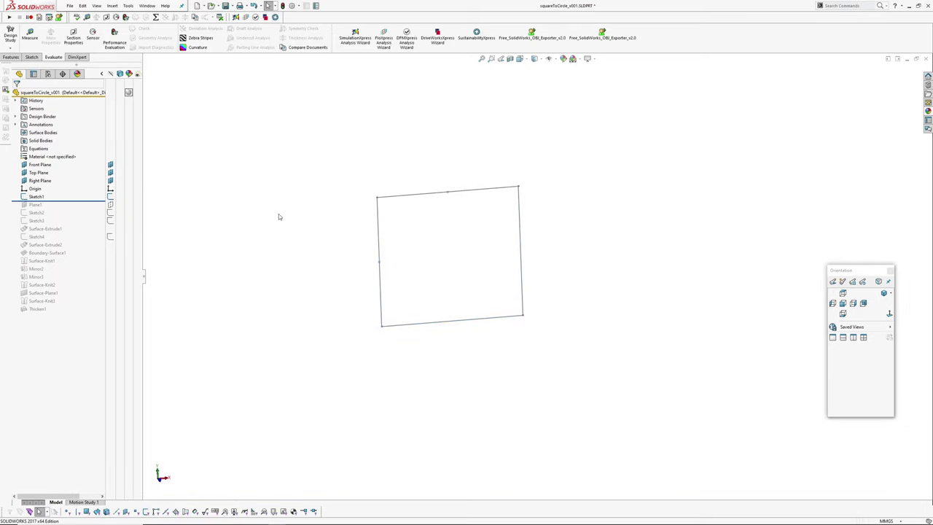
key(ctrl+z)
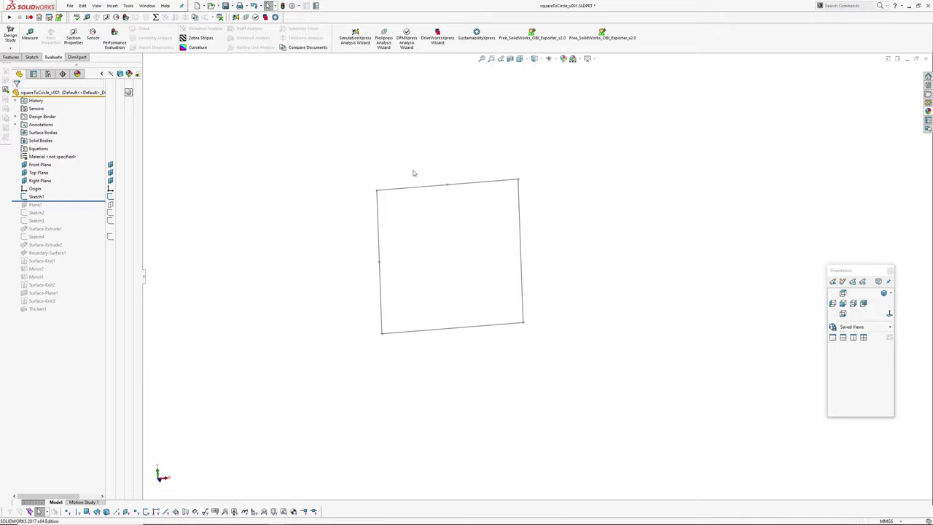
- Roll the history forward to include Plane1 and display its offset from the square sketch
mouse_move(387, 231)
middle_down()
mouse_move(398, 247)
mouse_move(386, 242)
middle_up()
drag(69, 201, 69, 209)
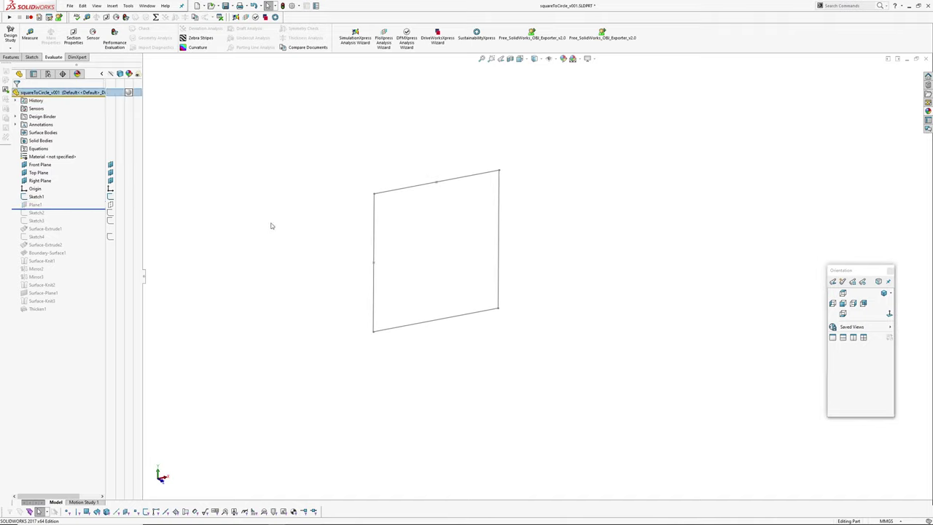
click(35, 206)
middle_drag(378, 254, 468, 282)
- Roll the history forward to include Sketch2 and display the diameter dimension of its circle
drag(61, 210, 62, 218)
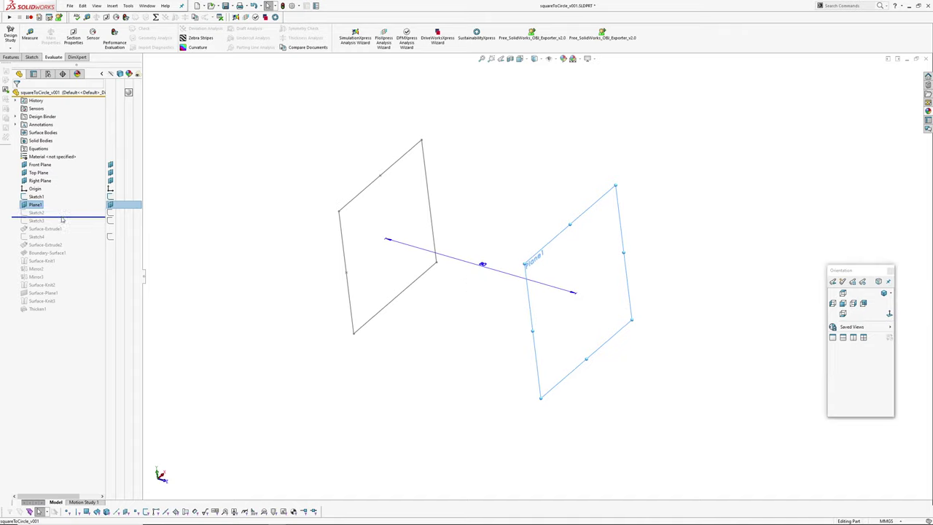
click(33, 214)
mouse_move(435, 299)
middle_down()
mouse_move(459, 302)
mouse_move(447, 319)
middle_up()
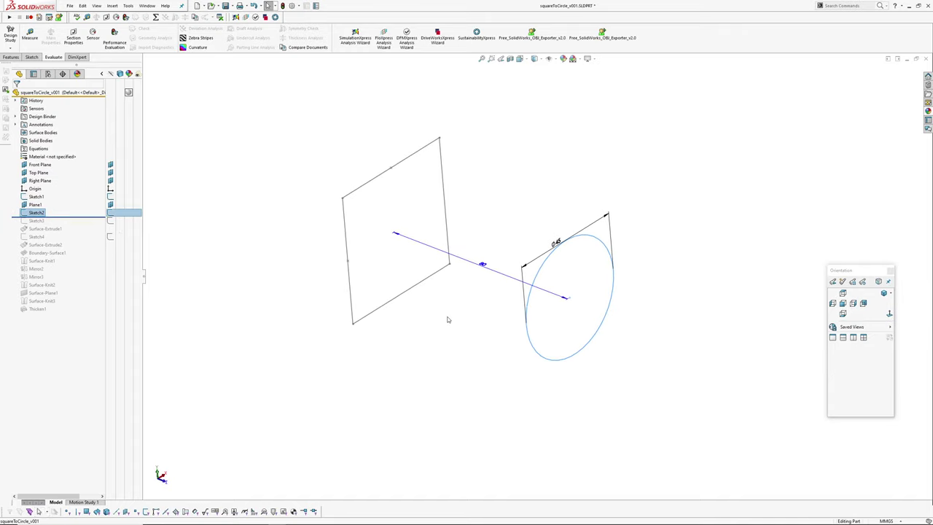
click(448, 318)
- Roll the history forward to include Sketch3, the corner profile on the square
drag(69, 217, 69, 225)
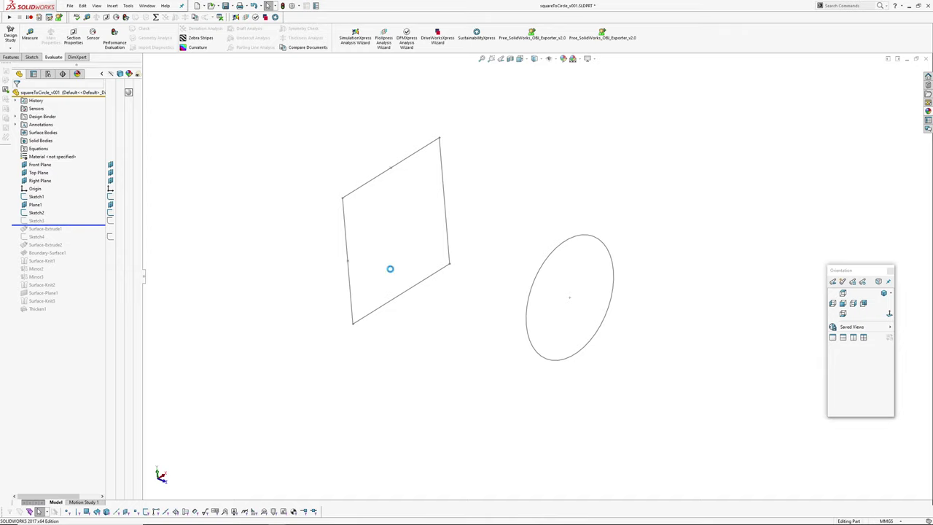
middle_drag(389, 269, 431, 183)
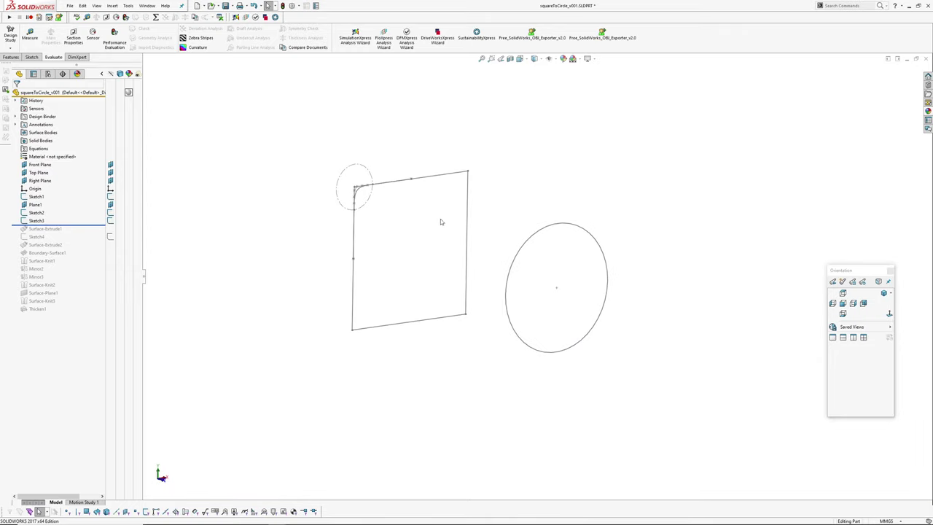
mouse_move(311, 229)
middle_down()
mouse_move(366, 258)
mouse_move(419, 262)
middle_up()
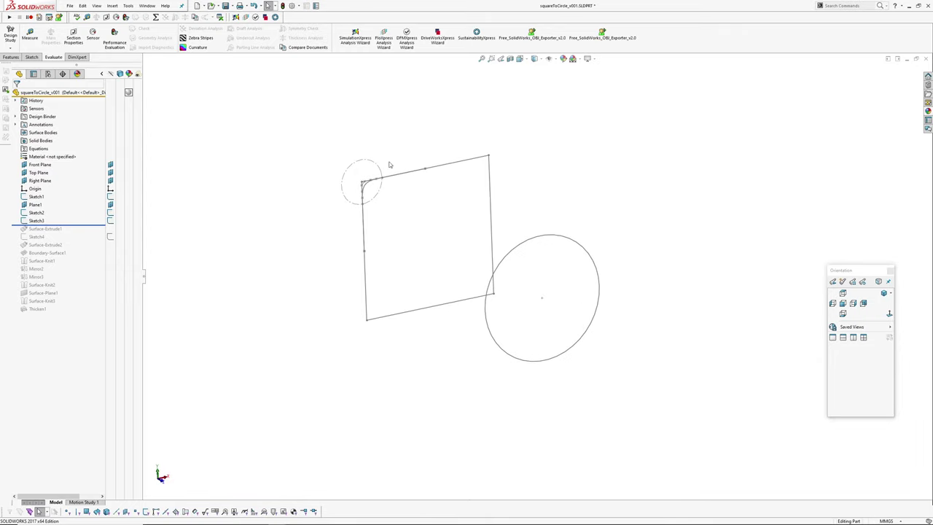
- Open Sketch3 for editing and examine the rounded corner curve inside its construction circle
click(35, 220)
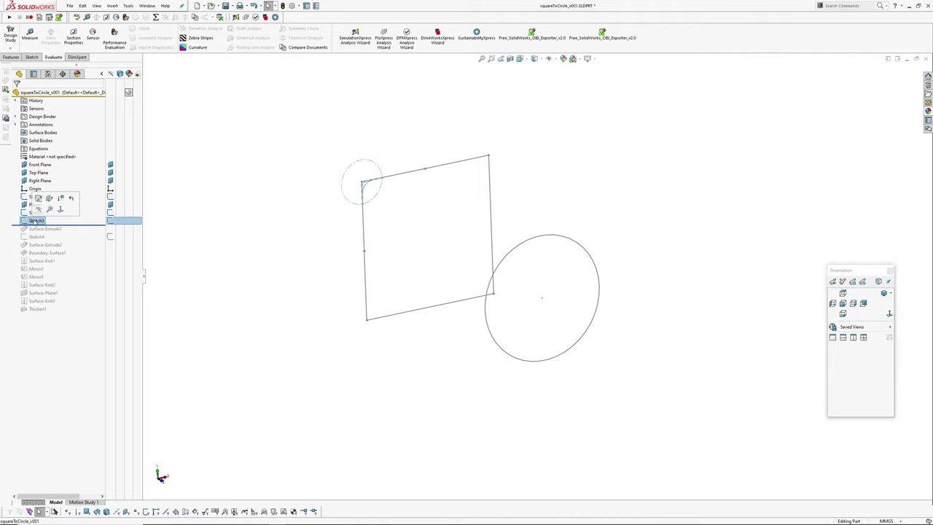
click(39, 198)
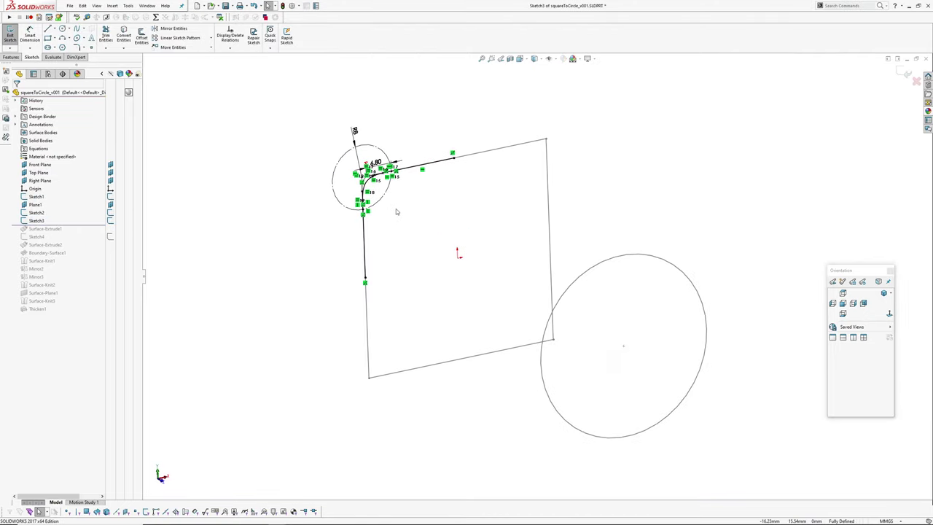
scroll(378, 169, up, 8)
scroll(443, 240, down, 2)
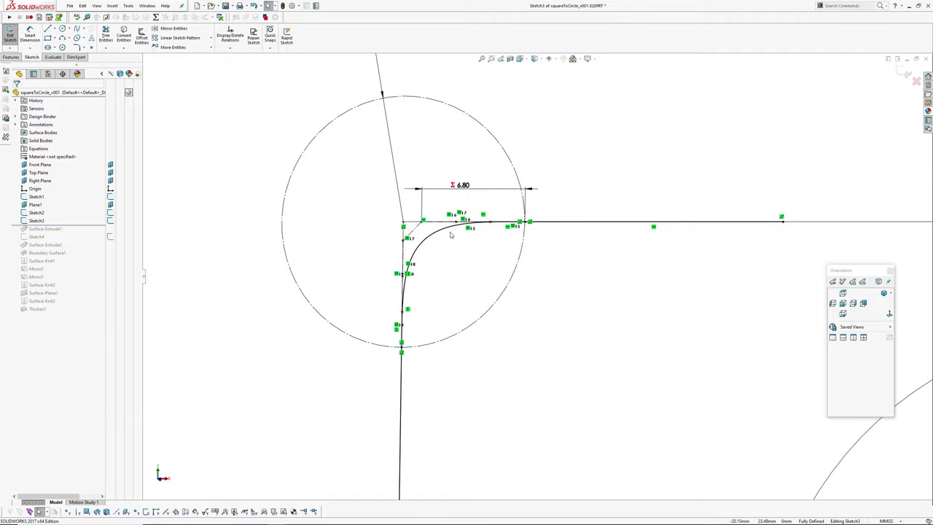
scroll(441, 231, up, 1)
middle_drag(439, 229, 466, 183)
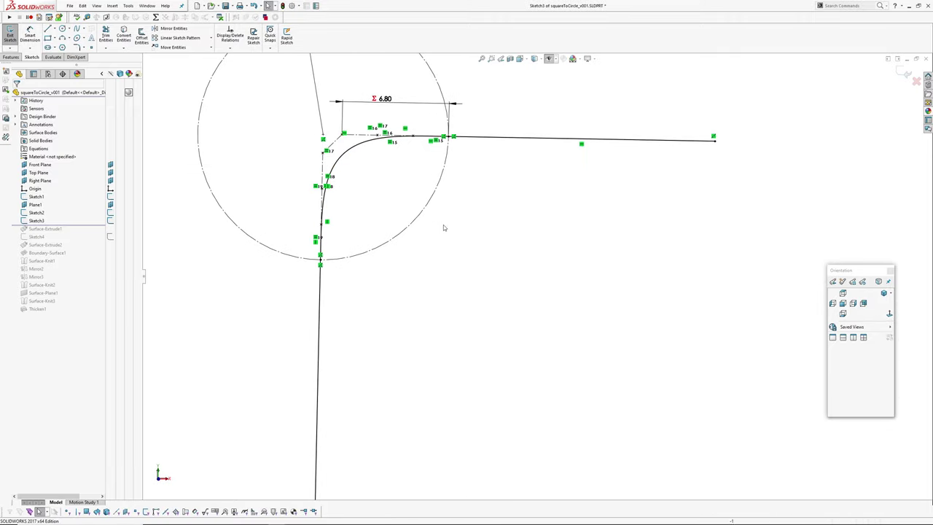
ctrl+middle_drag(443, 228, 487, 267)
click(355, 212)
click(391, 218)
mouse_move(393, 218)
ctrl+middle_down()
mouse_move(401, 250)
mouse_move(428, 277)
ctrl+middle_up()
scroll(429, 277, down, 1)
- Try a 10 mm radius for the construction circle around the square's corner and undo that change
drag(370, 83, 274, 198)
click(274, 198)
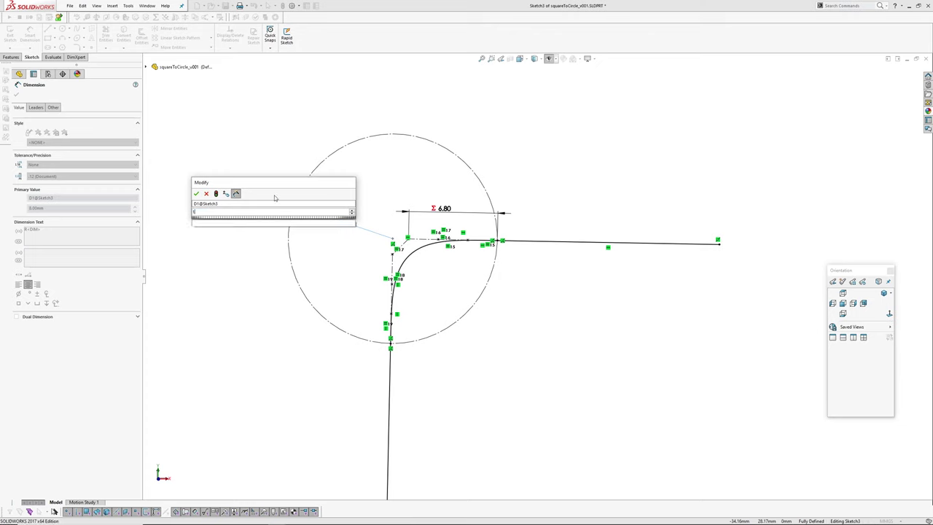
text(10)
key(Return)
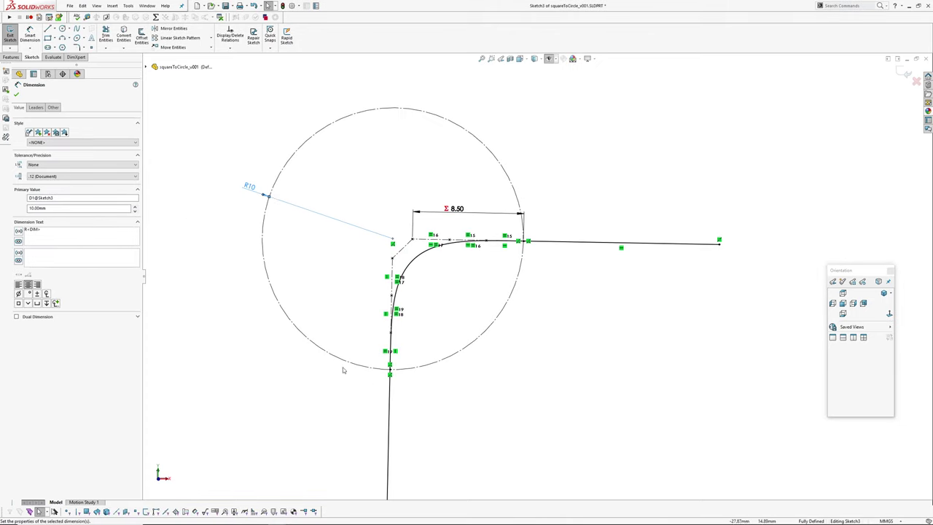
key(ctrl+z)
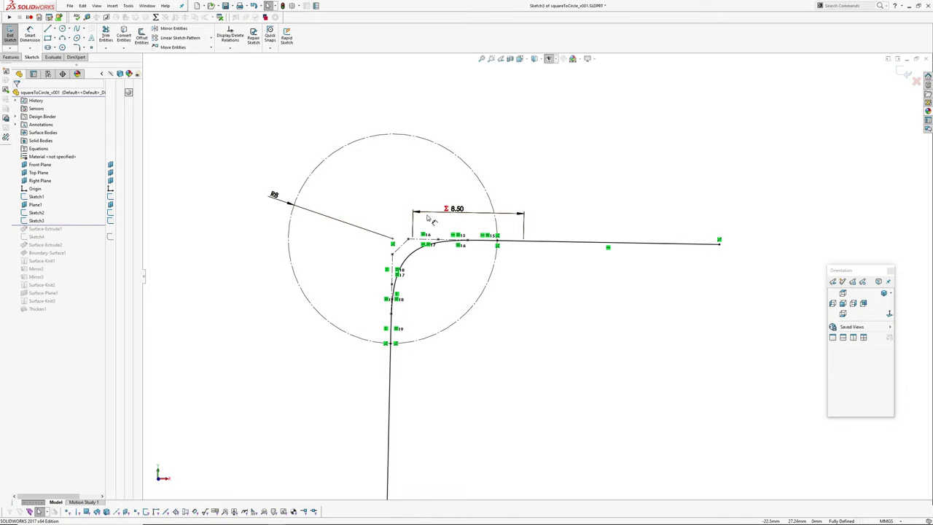
- Inspect the style spline properties of the rounded corner curve, including its curve type and degree
scroll(417, 284, down, 2)
click(426, 248)
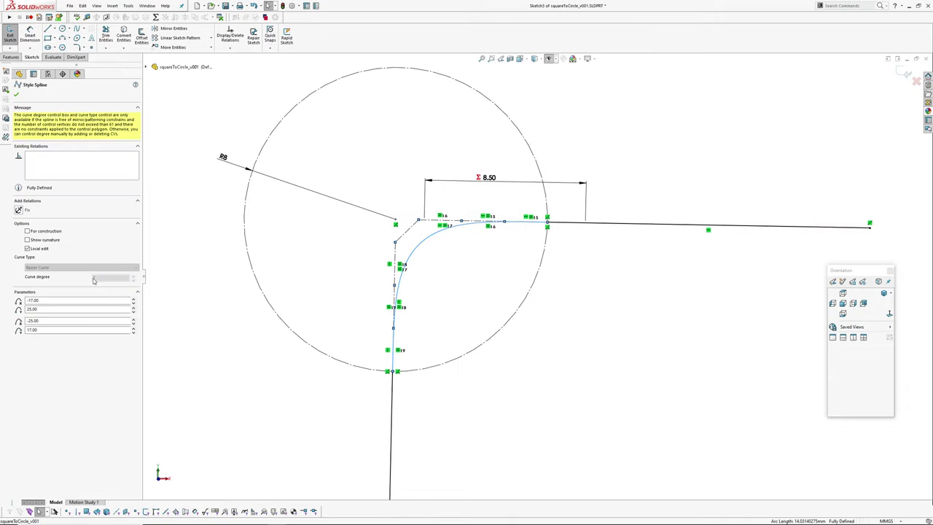
click(540, 379)
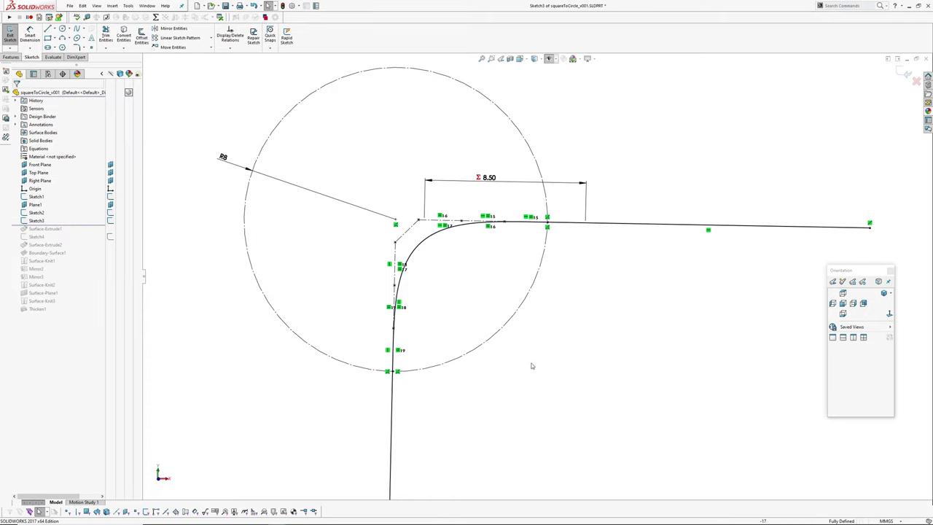
- Examine the equal-length relations between the control polygon segments of the corner's style spline
ctrl+middle_drag(487, 278, 489, 258)
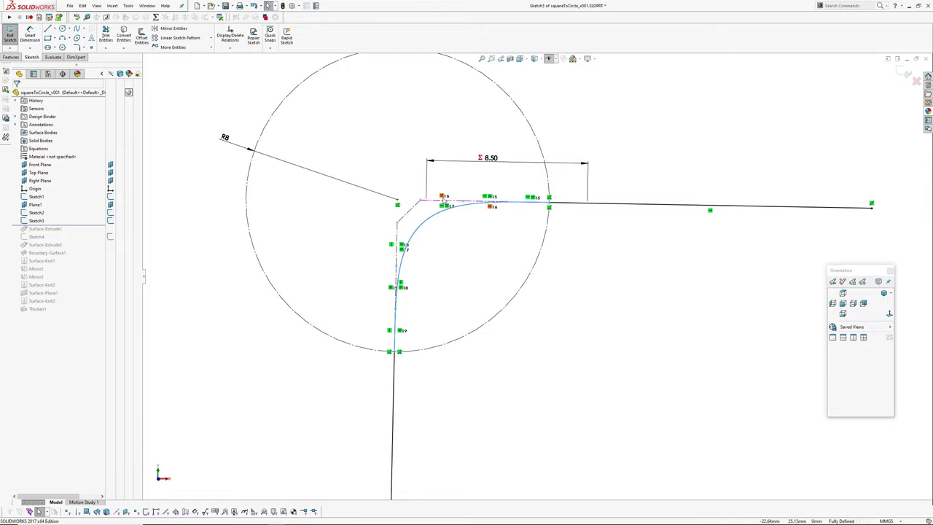
scroll(466, 200, down, 3)
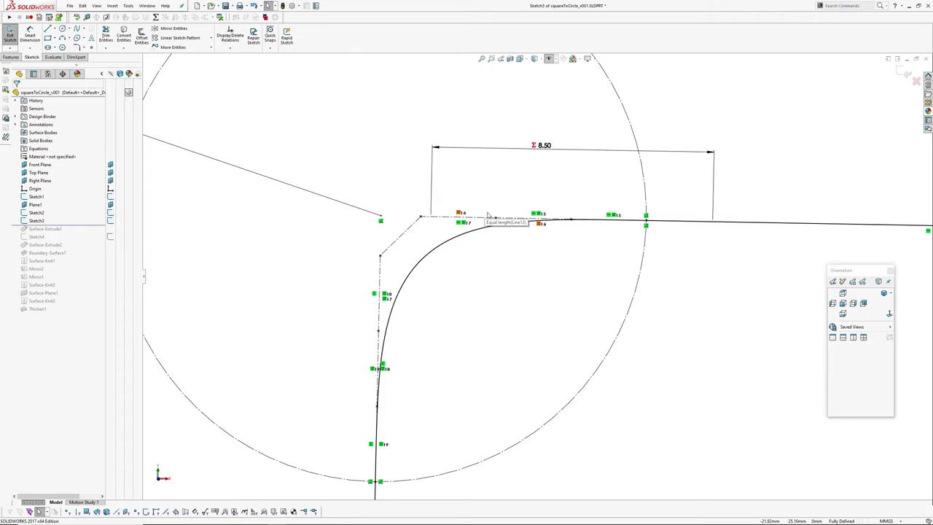
click(679, 208)
scroll(664, 241, up, 2)
ctrl+middle_drag(664, 283, 629, 218)
key(Escape)
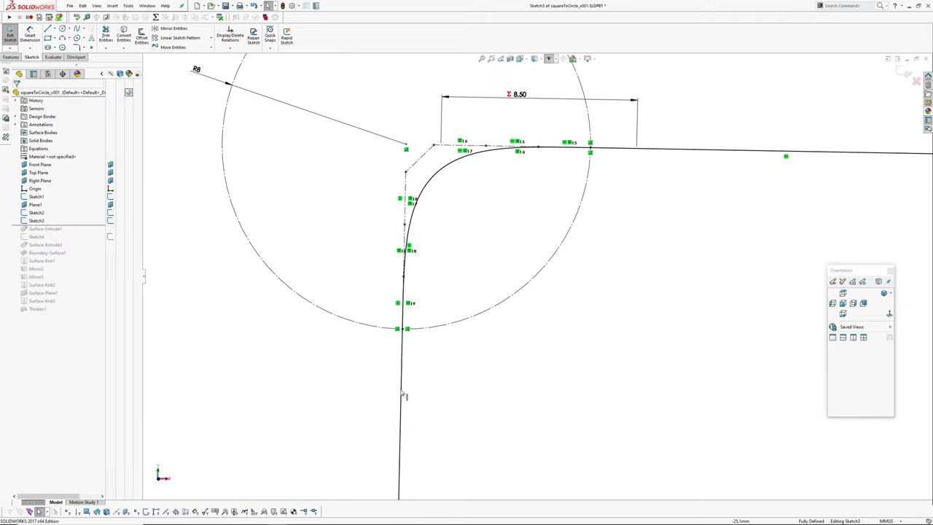
click(409, 304)
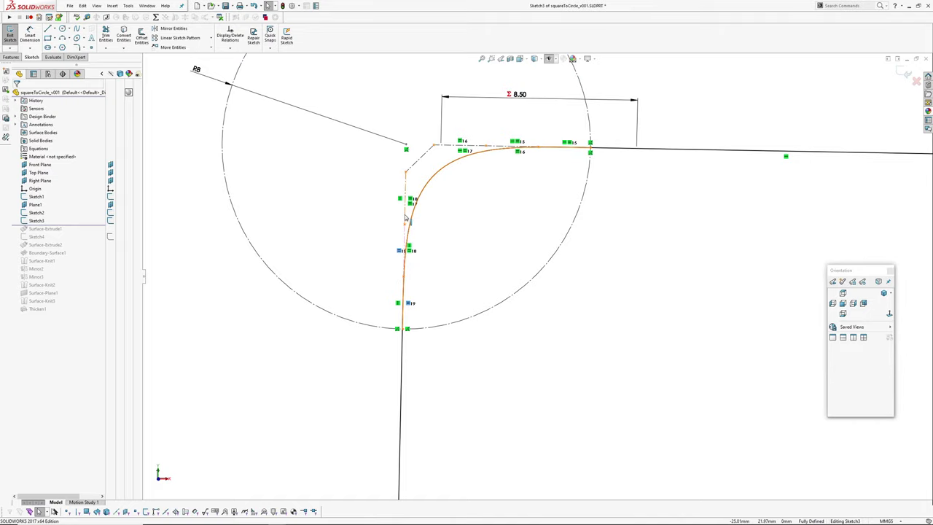
click(419, 182)
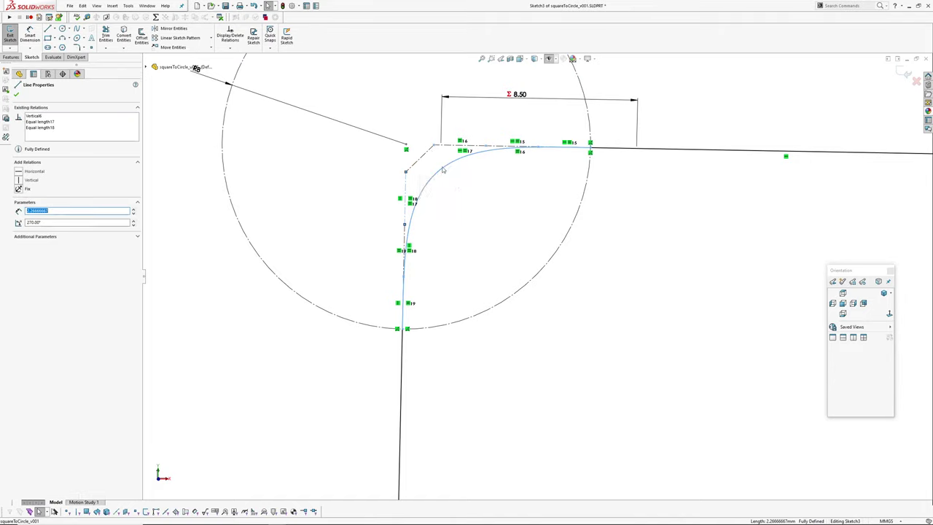
- Inspect the equation "D1@Sketch3"*.85 that drives the horizontal control polygon dimension and confirm it
click(466, 242)
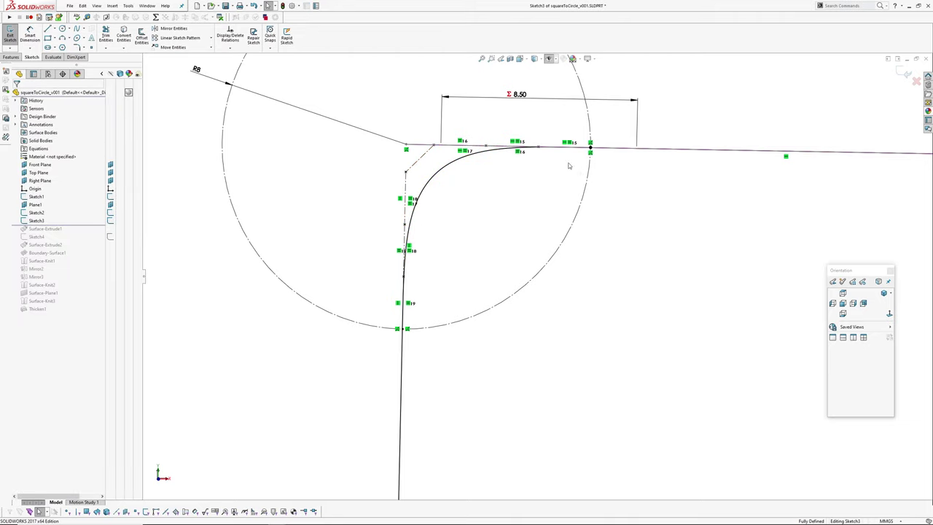
ctrl+middle_drag(501, 191, 502, 237)
scroll(501, 238, up, 1)
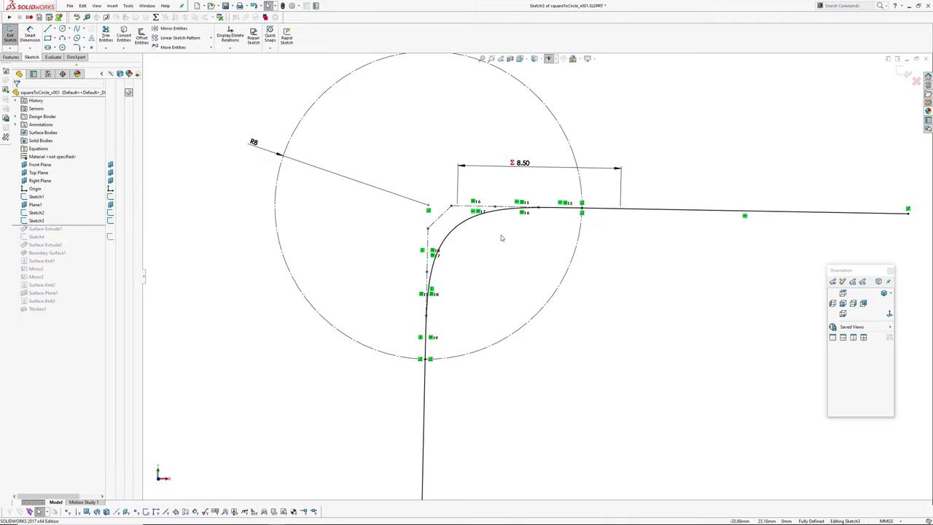
mouse_move(546, 177)
middle_down()
mouse_move(504, 194)
mouse_move(515, 205)
middle_up()
double_click(518, 172)
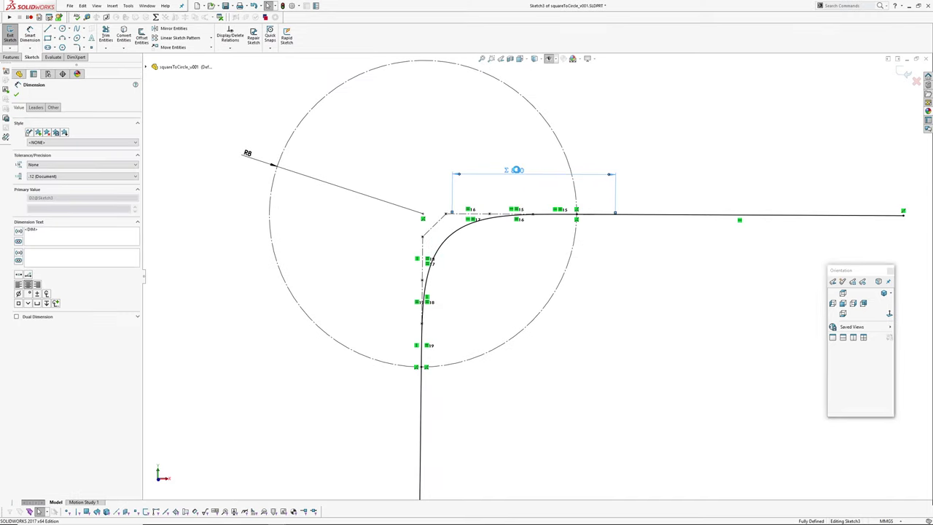
click(451, 186)
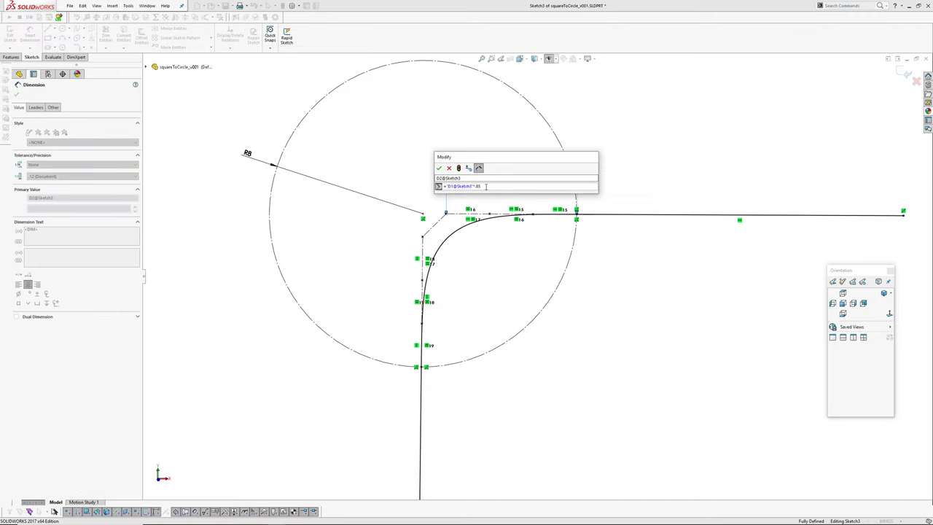
click(439, 168)
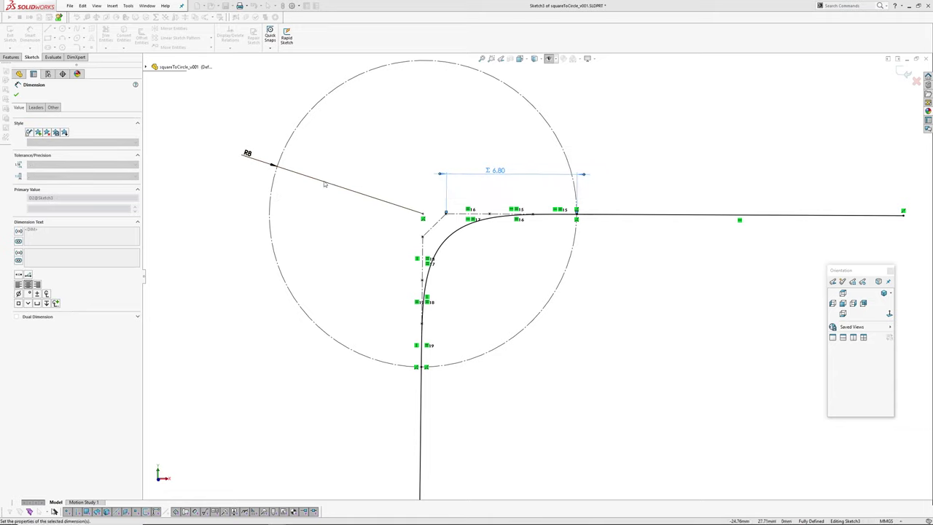
- Try larger radii up to 10 mm for the corner's construction circle and undo the change
double_click(247, 153)
scroll(233, 175, up, 15)
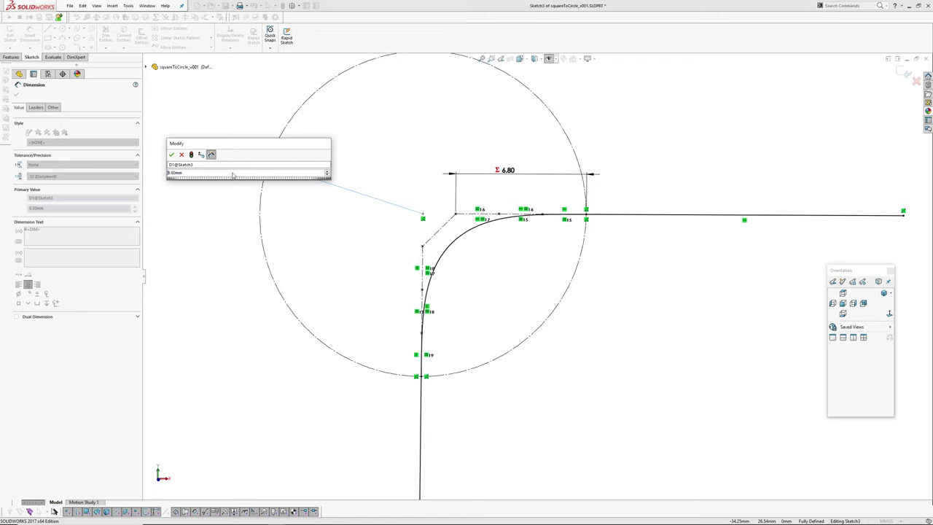
scroll(228, 175, down, 3)
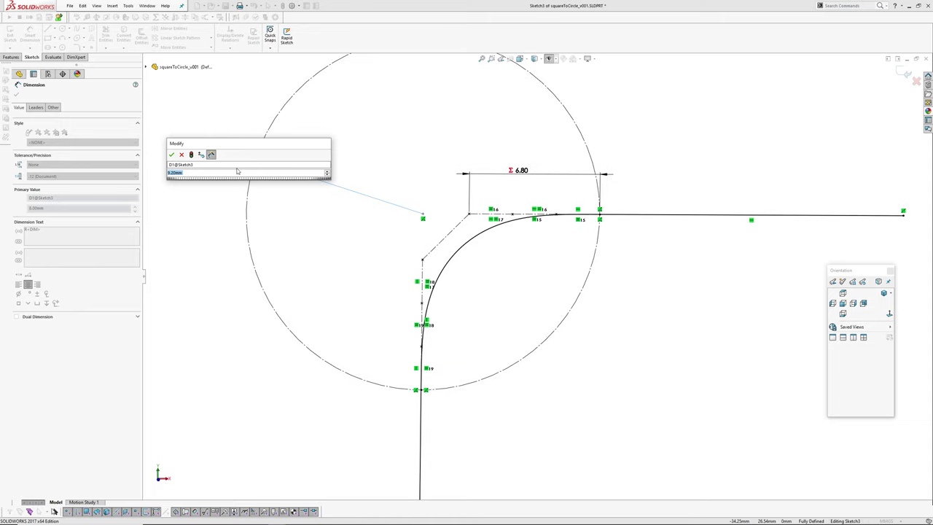
key(Return)
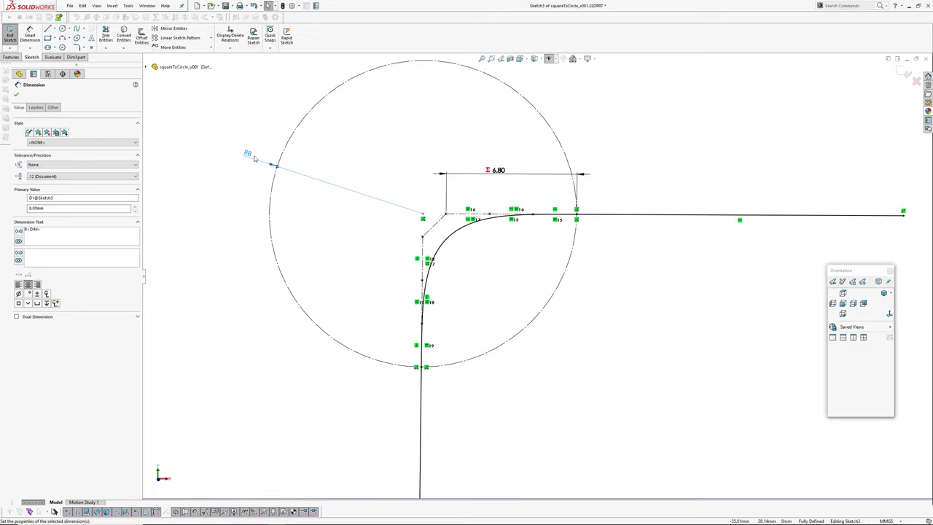
double_click(250, 155)
key(Return)
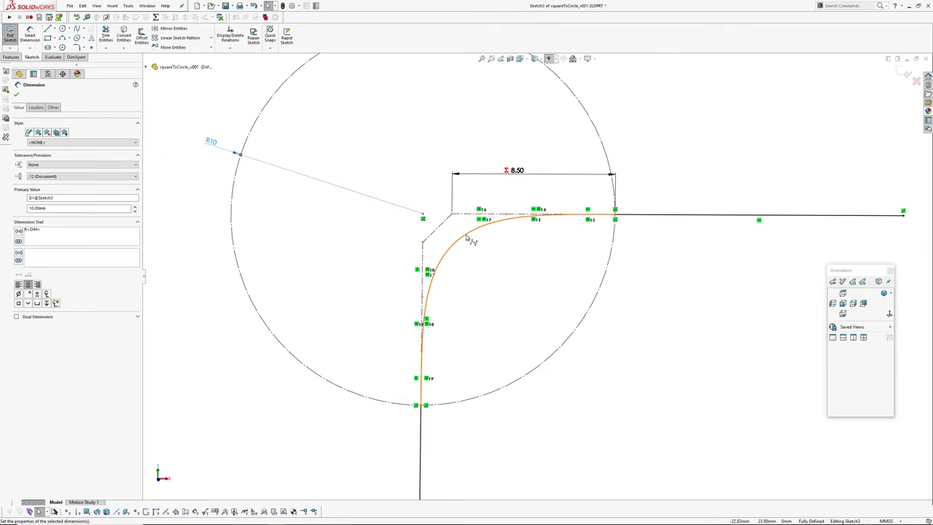
click(206, 175)
key(ctrl+z)
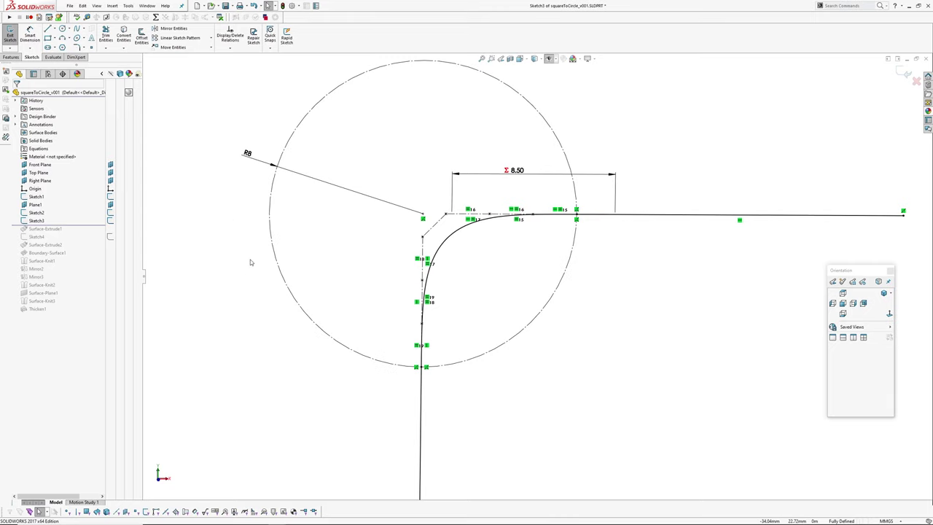
- Show the curvature comb of the corner's style spline, examine how it tapers at the ends, and hide it
click(429, 267)
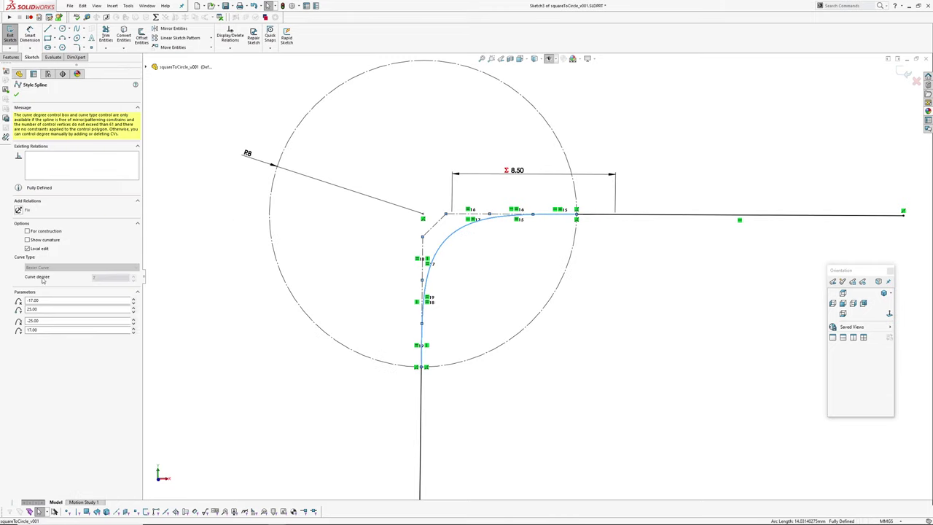
click(28, 240)
click(471, 274)
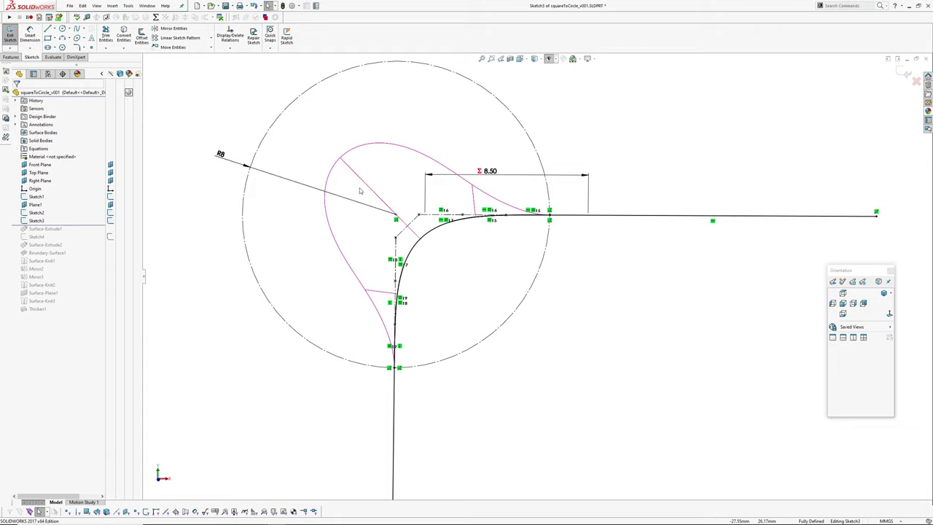
click(435, 231)
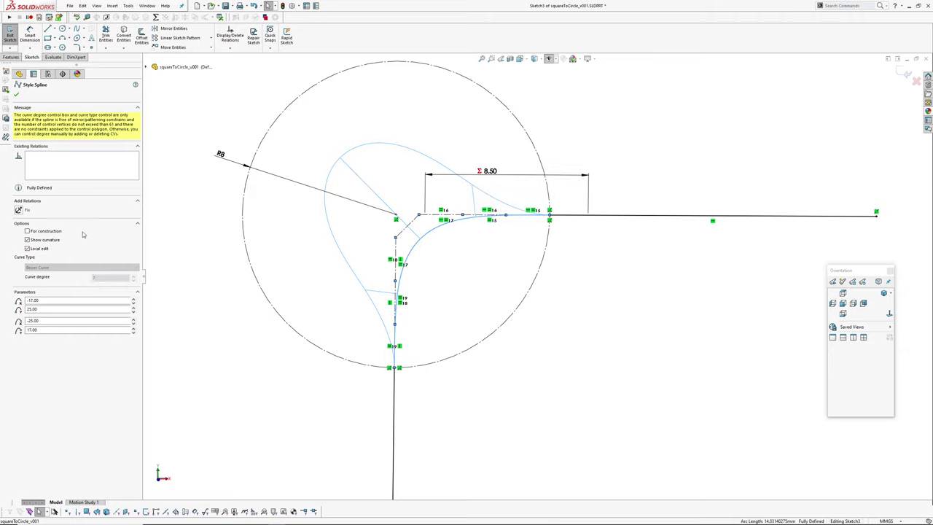
click(43, 243)
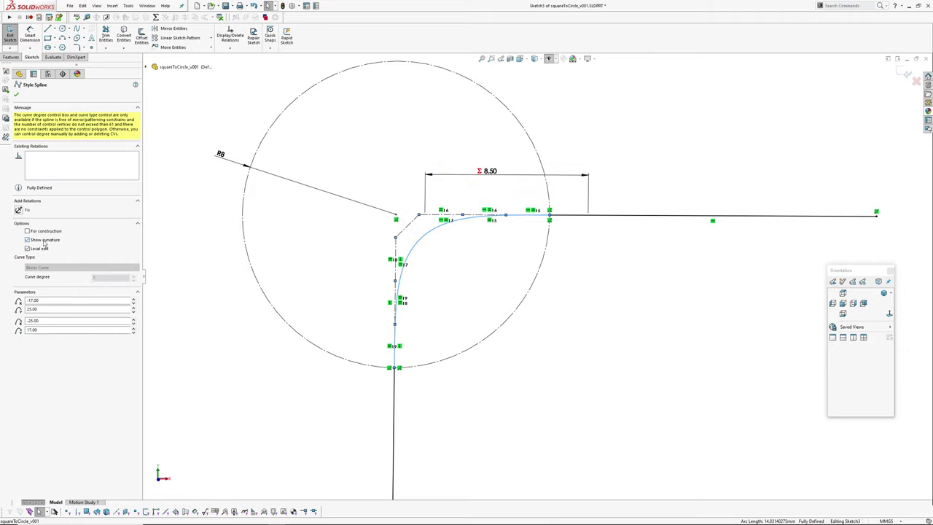
- Exit Sketch3, dismiss the warning message, and view the square and circle profiles at an angle
click(613, 284)
ctrl+middle_drag(656, 285, 613, 284)
click(904, 75)
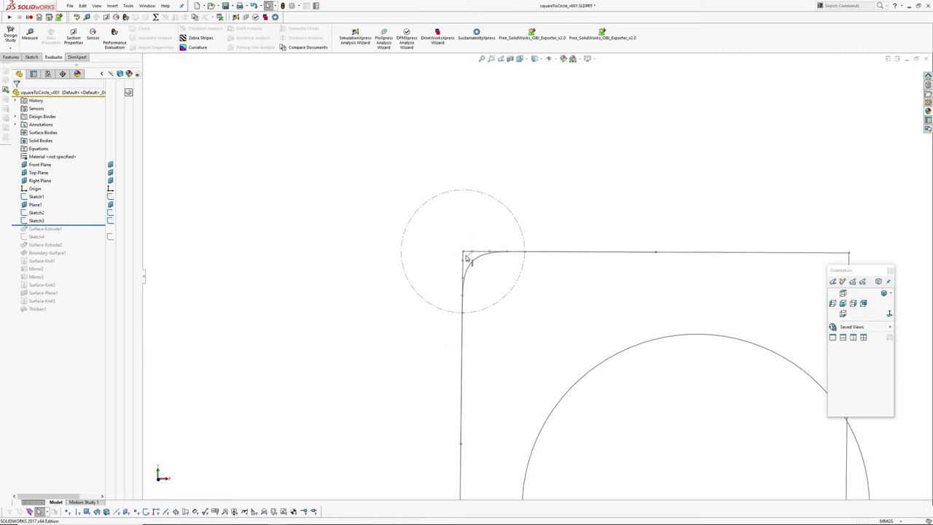
click(511, 274)
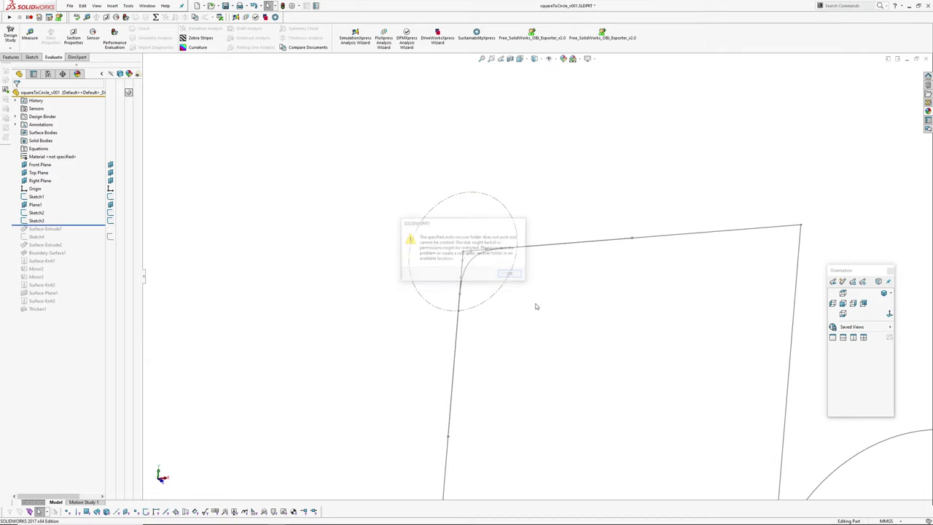
middle_drag(562, 314, 482, 252)
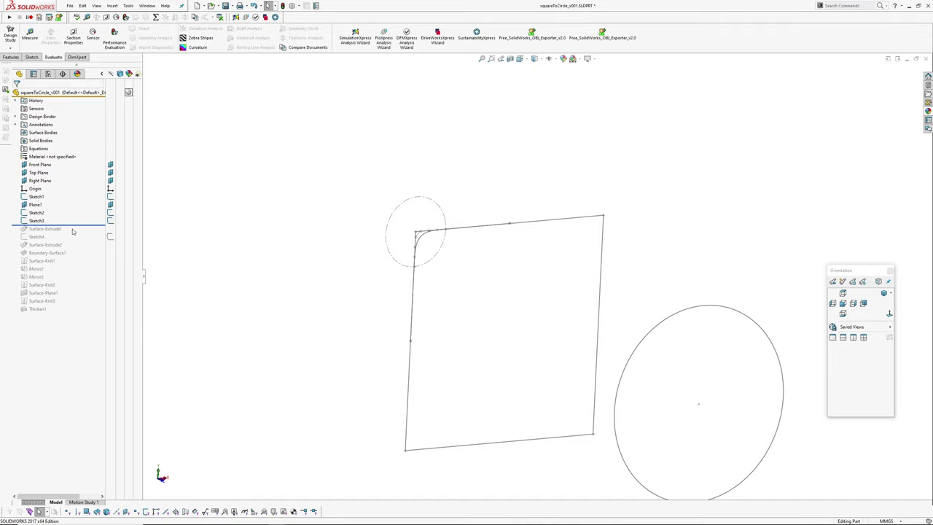
- Roll the feature history forward to include Surface-Extrude1 and view the extruded corner surface
drag(77, 225, 77, 232)
middle_drag(475, 281, 435, 212)
click(416, 294)
ctrl+middle_drag(483, 316, 454, 233)
click(454, 233)
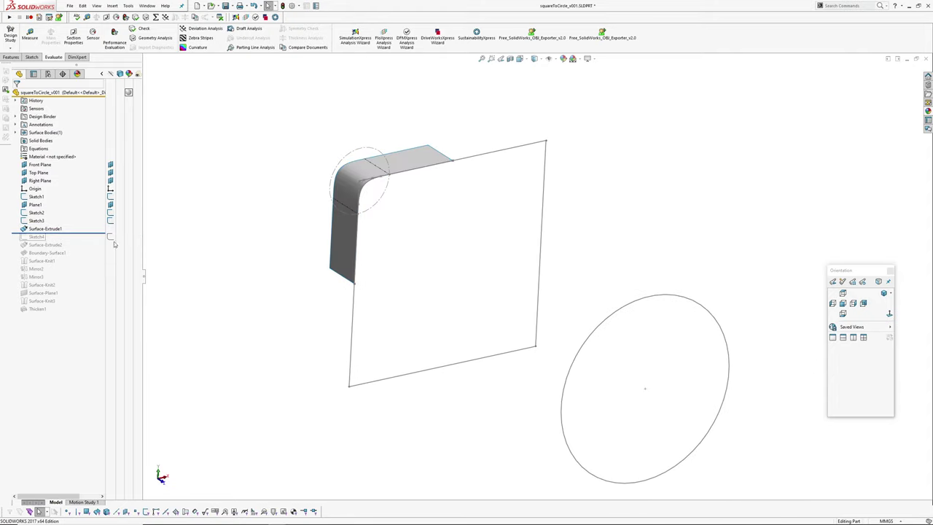
- Roll the feature history forward past Sketch4 and Surface-Extrude2, highlighting the quarter arc of Sketch4 on the circle
drag(88, 233, 85, 240)
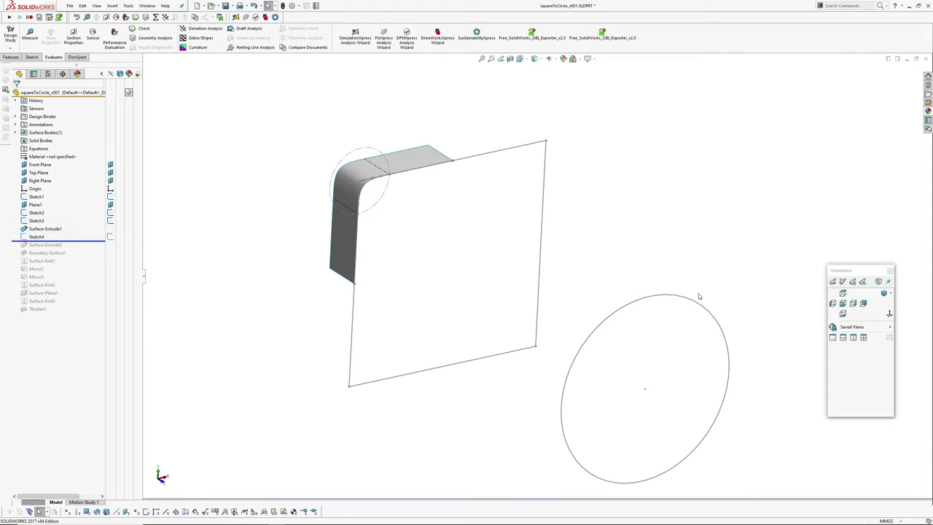
click(51, 237)
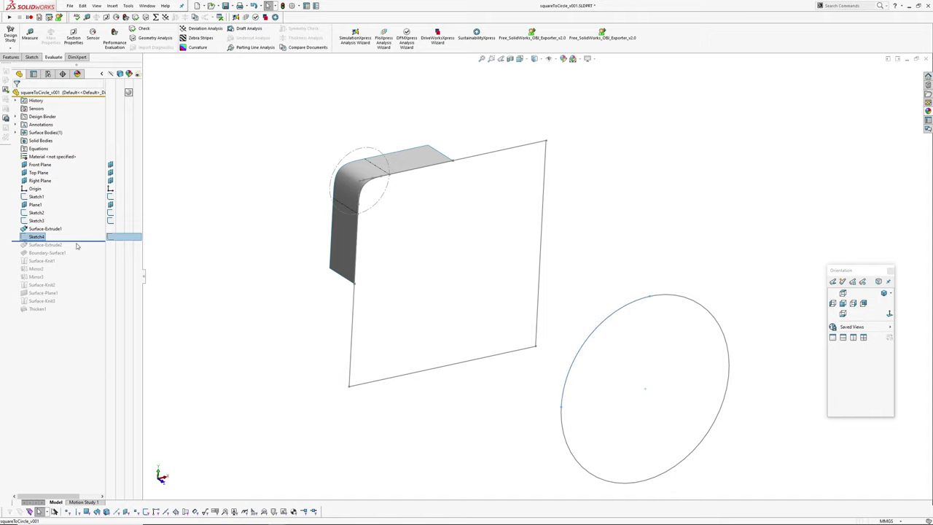
drag(80, 242, 81, 249)
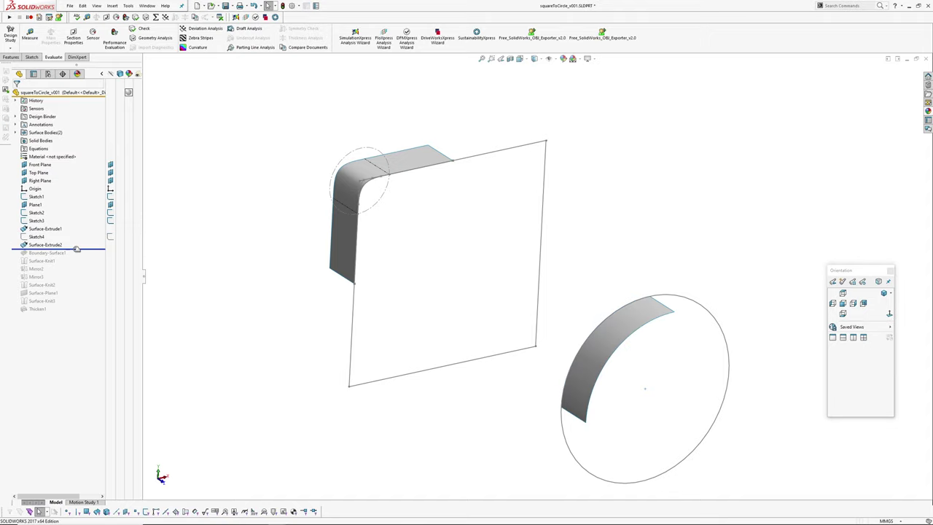
ctrl+middle_drag(284, 300, 283, 283)
- Display the reference planes around the two extruded surfaces, then hide all planes and sketches
key(p)
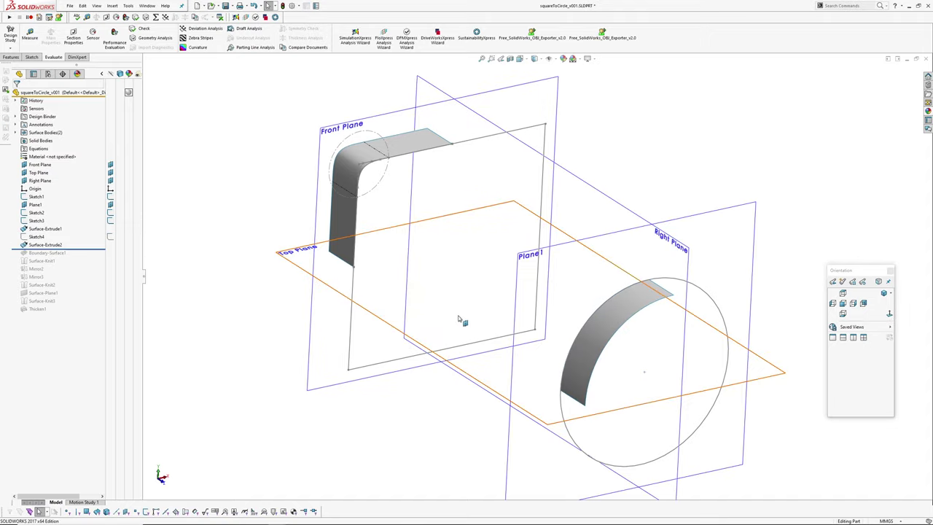
key(h)
mouse_move(419, 320)
middle_down()
mouse_move(443, 322)
mouse_move(424, 352)
mouse_move(409, 293)
middle_up()
- Roll the history forward to include Boundary-Surface1 and examine the Curvature To Face settings of both Direction 1 profiles in its definition
drag(80, 249, 73, 256)
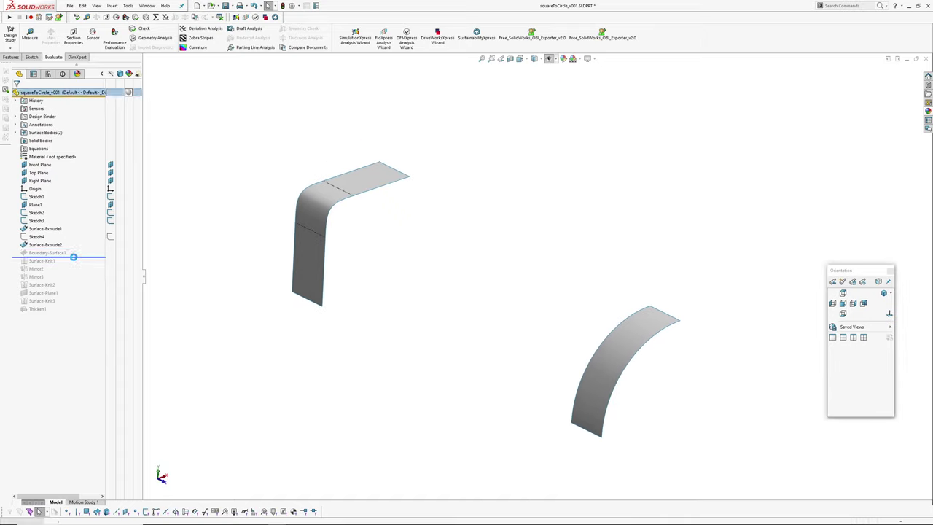
click(51, 253)
click(56, 234)
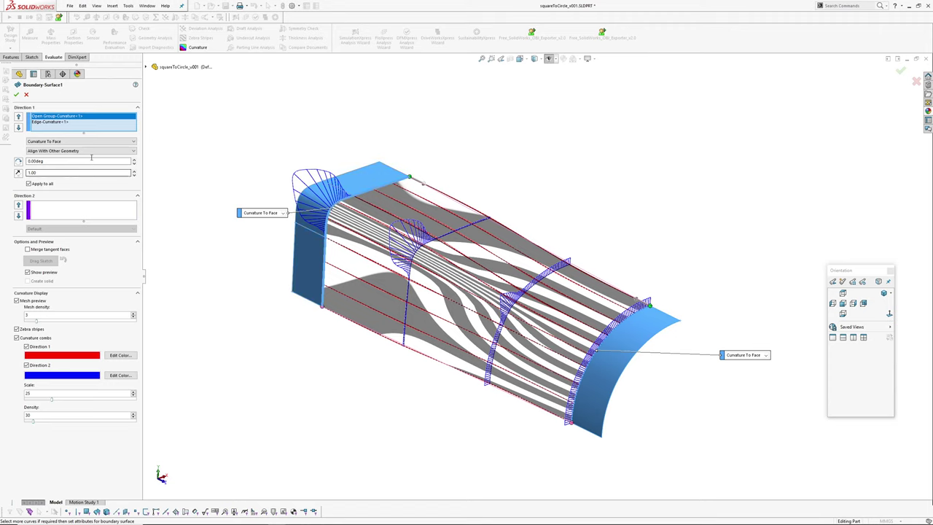
click(45, 122)
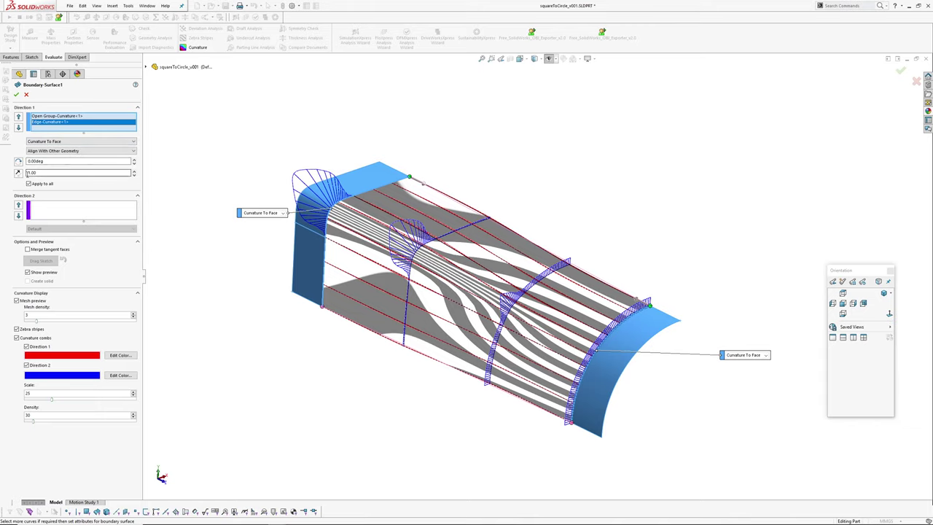
mouse_move(255, 250)
middle_down()
mouse_move(299, 218)
mouse_move(265, 244)
middle_up()
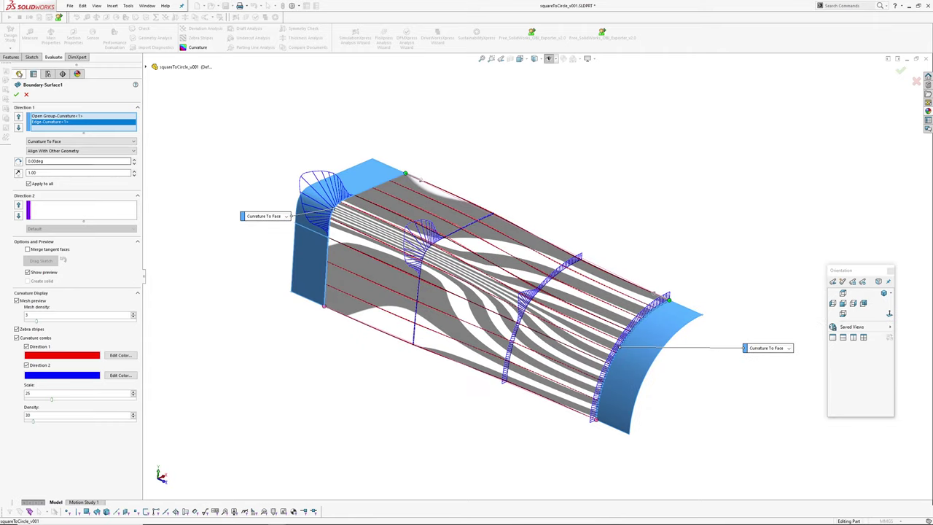
click(16, 95)
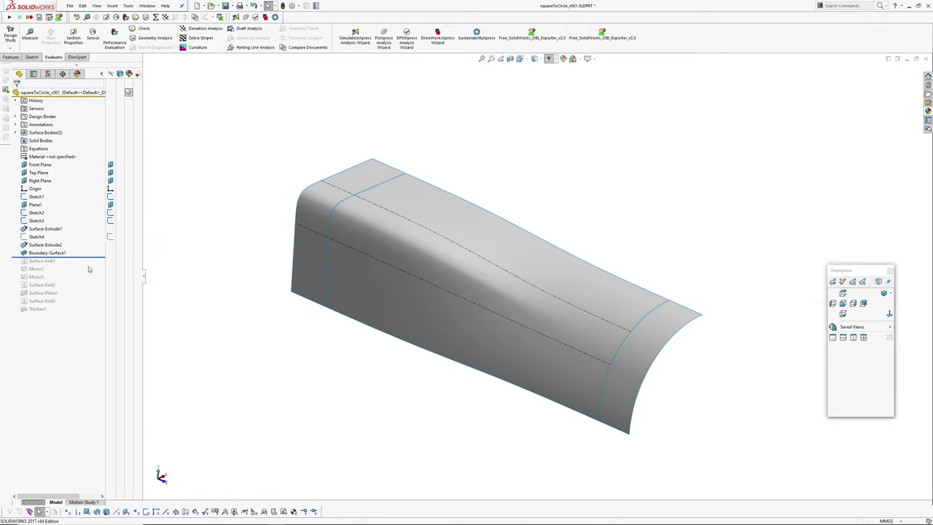
- Roll the history forward through Surface-Knit2 to the end at Thicken1 and view the finished body shaded without edges
drag(84, 258, 76, 290)
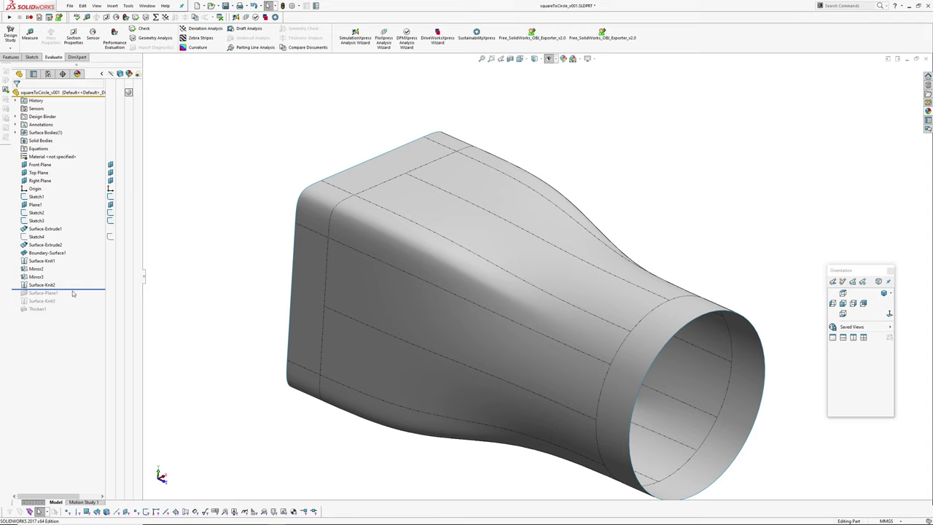
drag(75, 289, 67, 312)
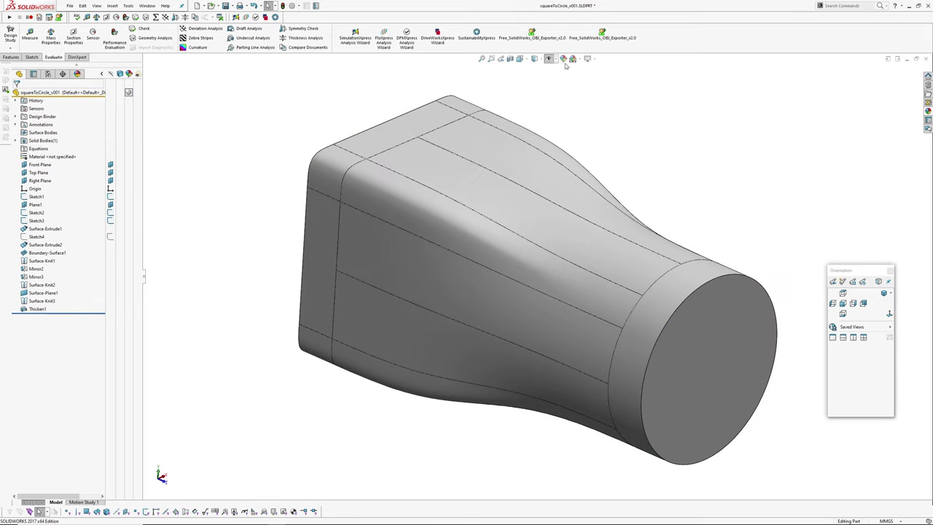
click(538, 59)
click(537, 82)
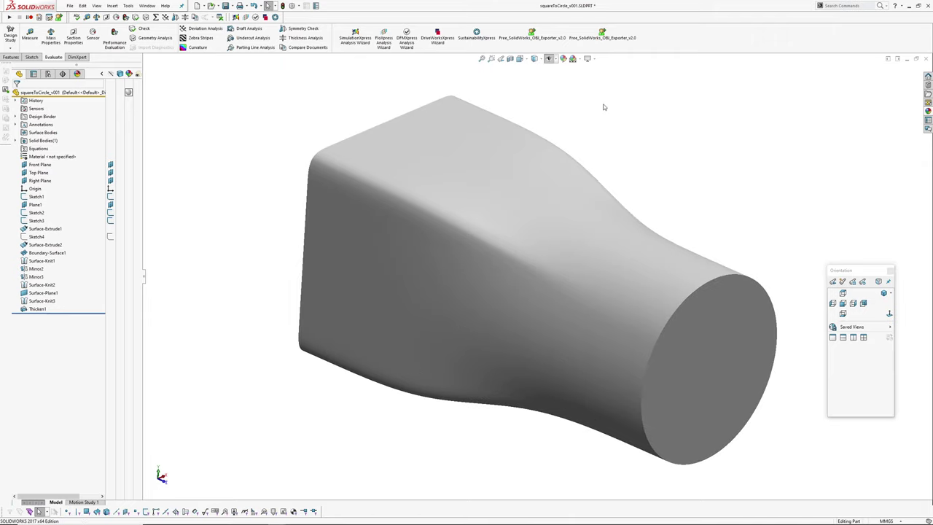
mouse_move(604, 107)
middle_down()
mouse_move(525, 181)
mouse_move(558, 116)
mouse_move(673, 116)
mouse_move(636, 191)
mouse_move(575, 171)
mouse_move(644, 227)
mouse_move(666, 129)
mouse_move(607, 181)
mouse_move(568, 284)
mouse_move(579, 236)
middle_up()
- Turn the edge display back on and inspect the square-to-circle transition from several angles
key(c)
key(c)
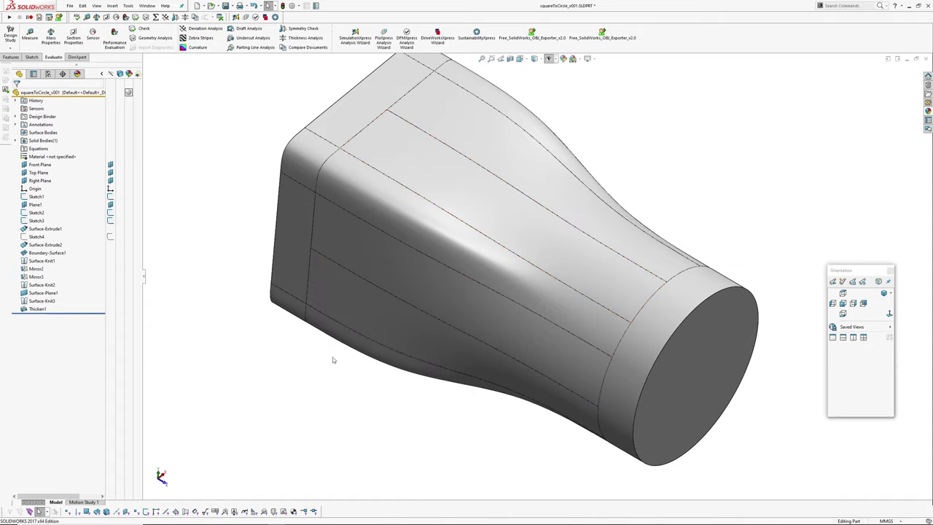
middle_drag(333, 359, 199, 278)
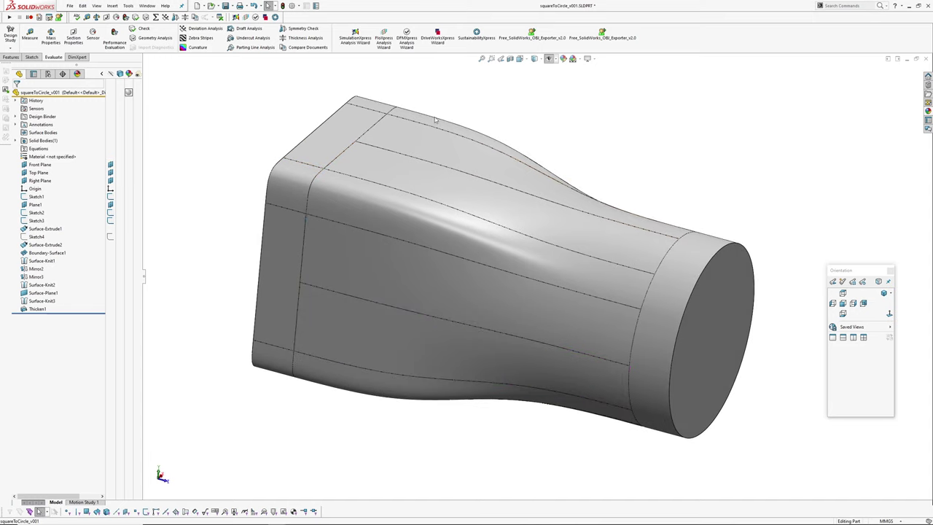
middle_drag(537, 253, 543, 282)
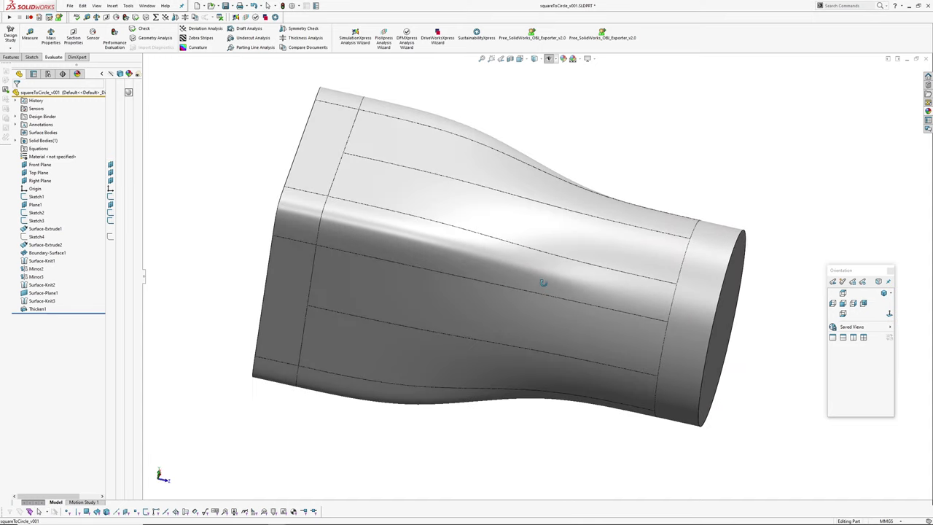
- Open the definition of Boundary-Surface1 again and inspect the shape of the transition surface
click(42, 255)
click(47, 230)
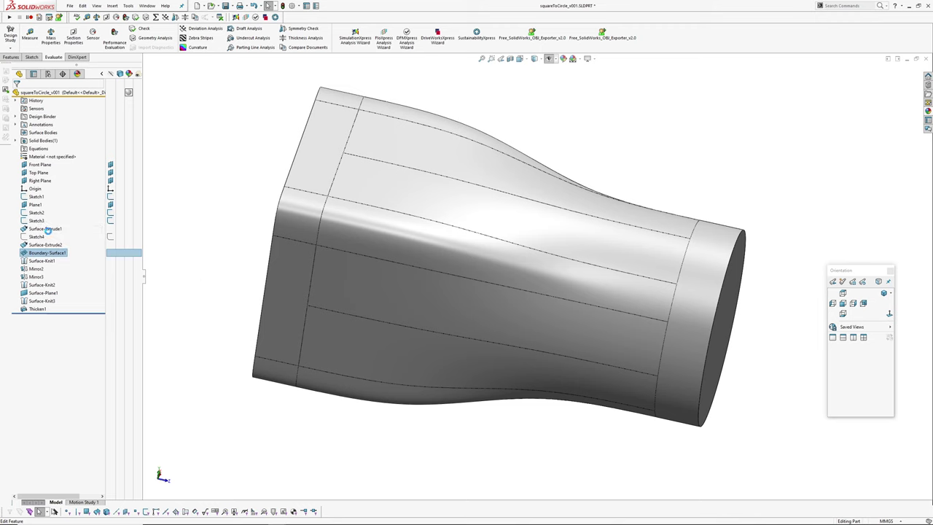
middle_drag(385, 312, 370, 264)
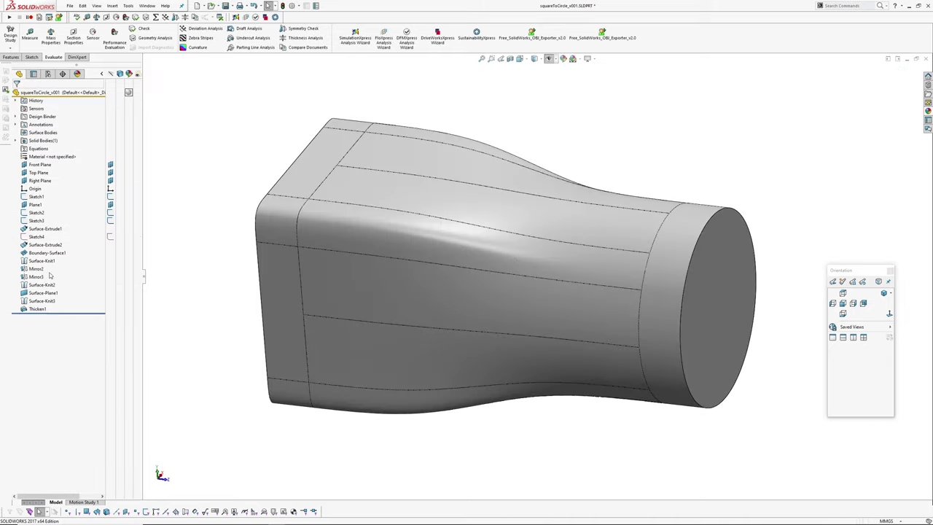
- Roll the history back to just before Surface-Knit1 and inspect the boundary surface between the two extruded surfaces from several angles
click(44, 261)
click(72, 238)
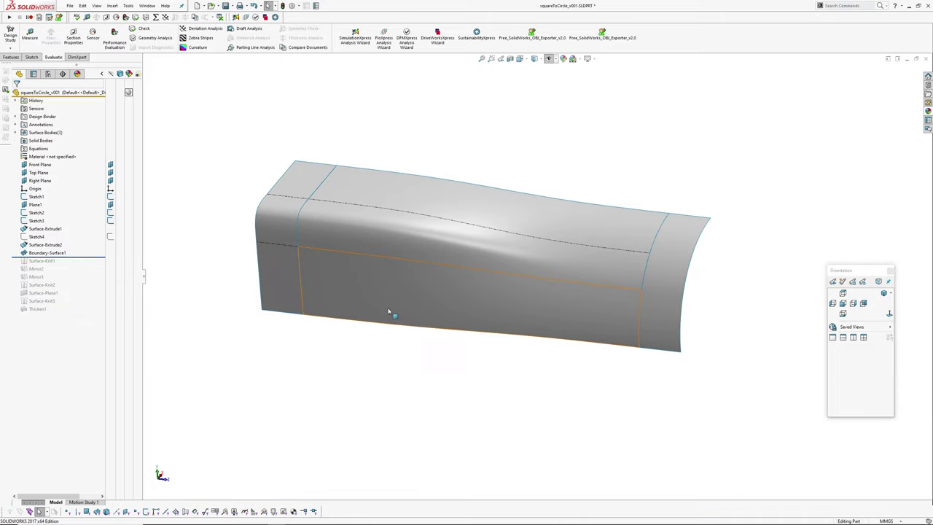
middle_drag(335, 290, 639, 327)
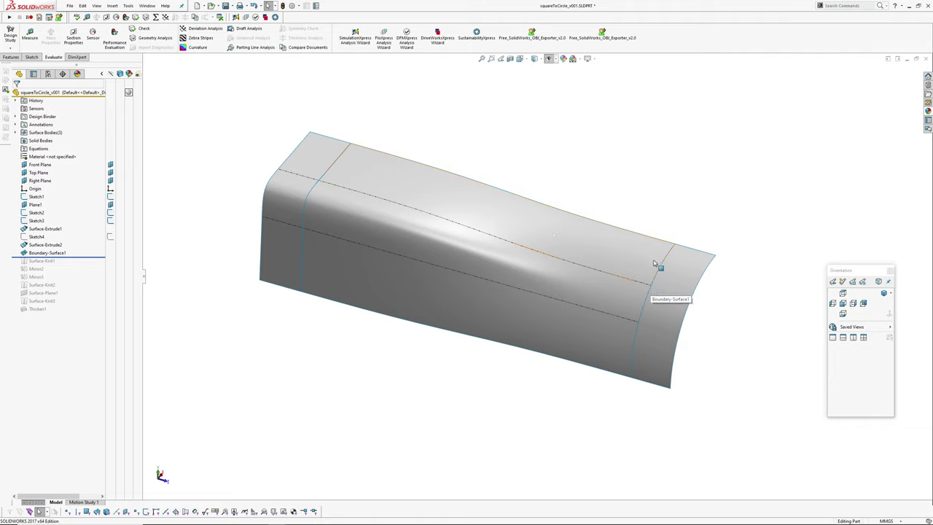
middle_drag(337, 369, 370, 311)
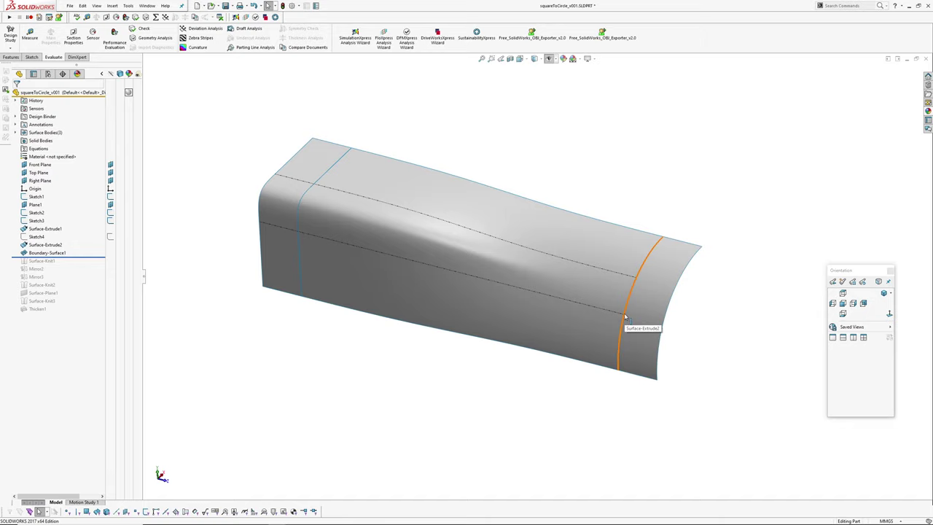
middle_drag(624, 315, 559, 178)
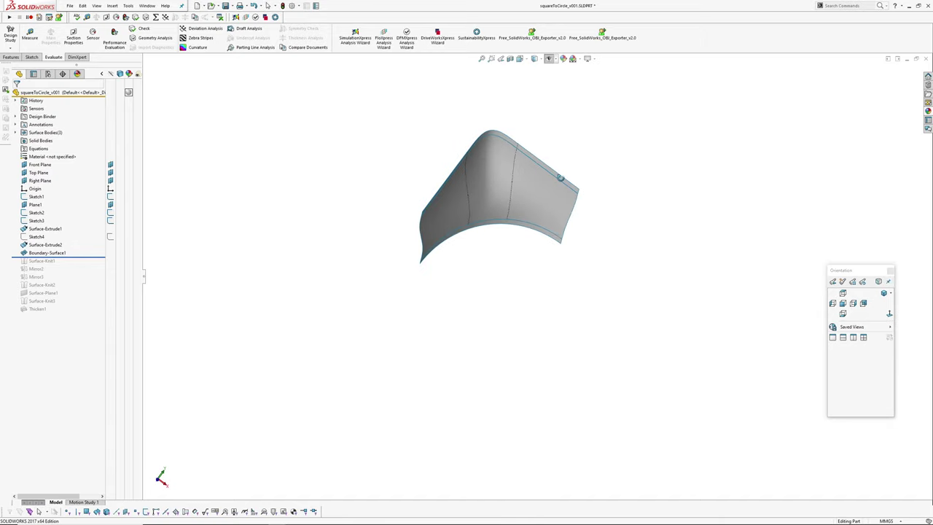
middle_drag(466, 227, 504, 337)
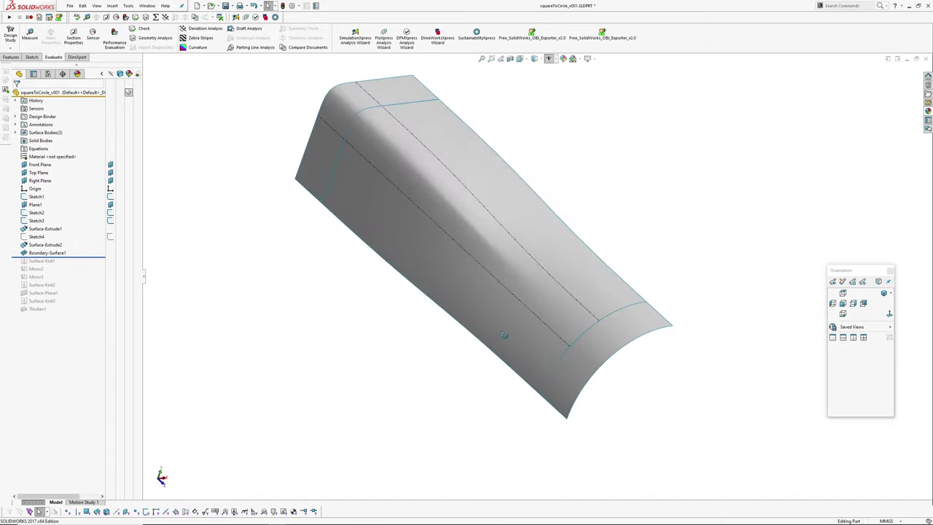
- Open the definition of Boundary-Surface1 to review its zebra stripes and curvature combs, and leave it without changes
click(51, 253)
click(63, 228)
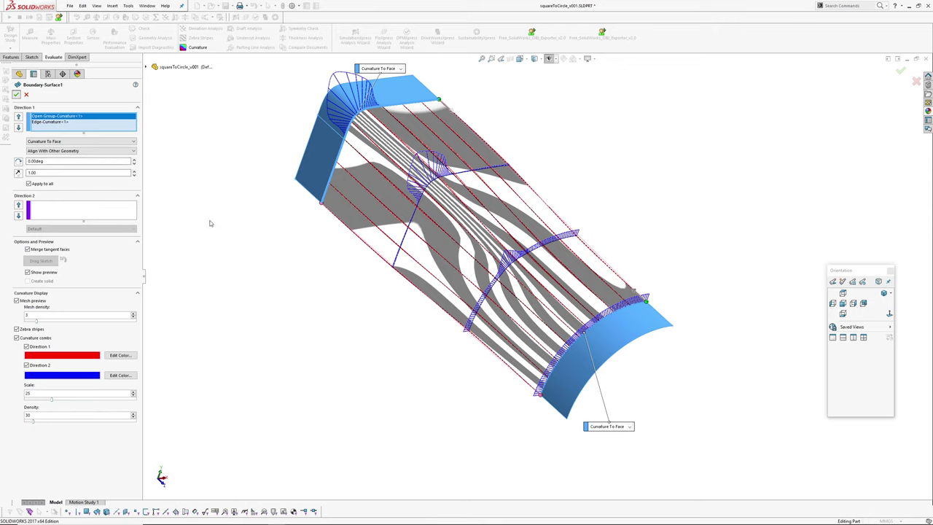
key(Escape)
mouse_move(466, 218)
middle_down()
mouse_move(474, 256)
mouse_move(437, 358)
mouse_move(431, 411)
mouse_move(445, 254)
mouse_move(473, 231)
mouse_move(392, 389)
mouse_move(412, 356)
middle_up()
key(c)
key(c)
key(ctrl+z)
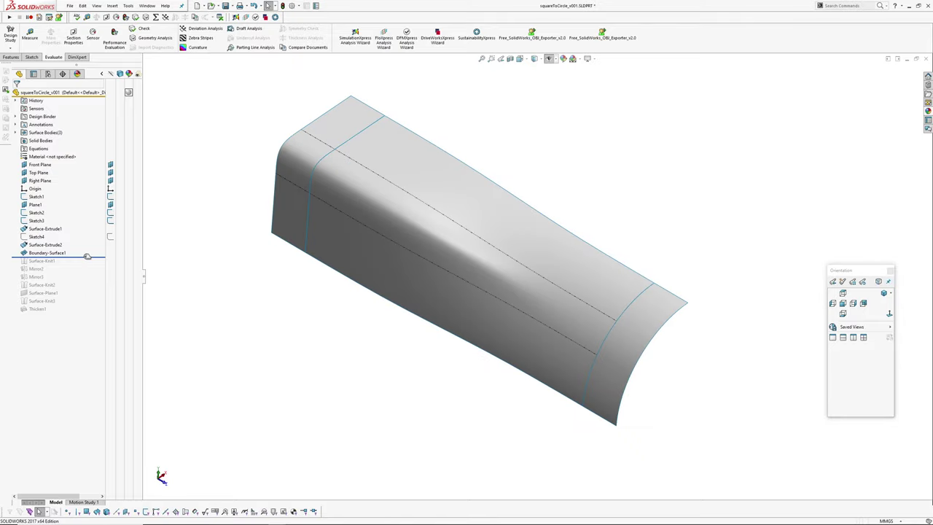
- Roll the history forward to the end at Thicken1 and check the finished body's surface continuity with Zebra Stripes
drag(87, 256, 82, 312)
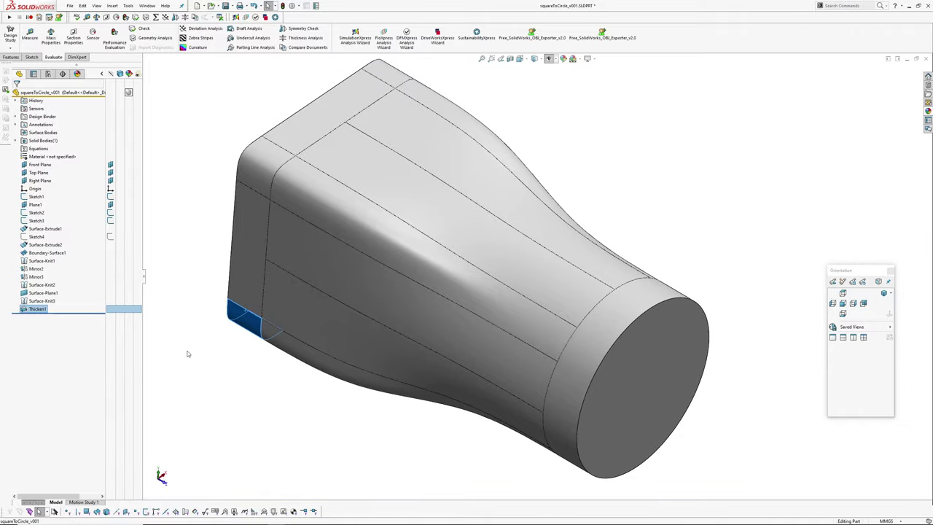
click(187, 354)
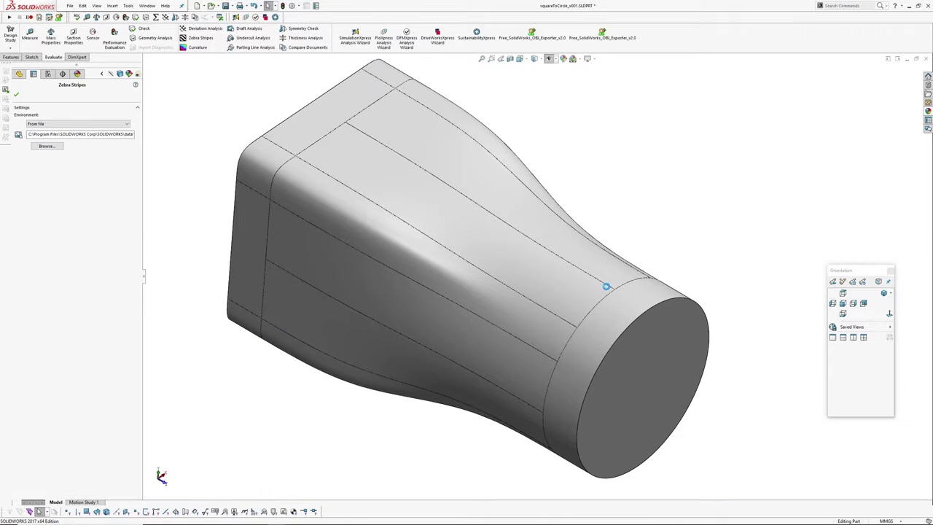
middle_drag(487, 303, 522, 256)
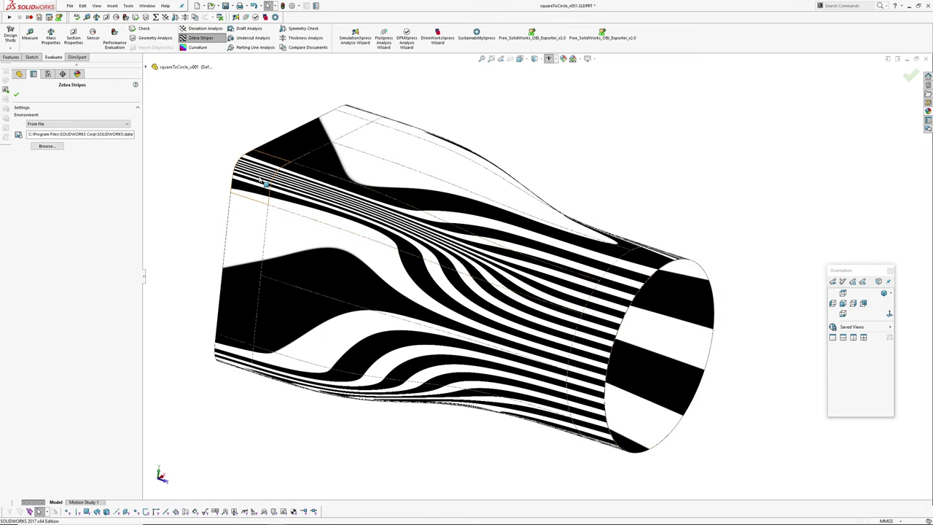
mouse_move(503, 269)
middle_down()
mouse_move(456, 207)
mouse_move(444, 313)
mouse_move(456, 296)
mouse_move(471, 148)
mouse_move(492, 288)
mouse_move(537, 339)
mouse_move(488, 218)
middle_up()
key(Escape)
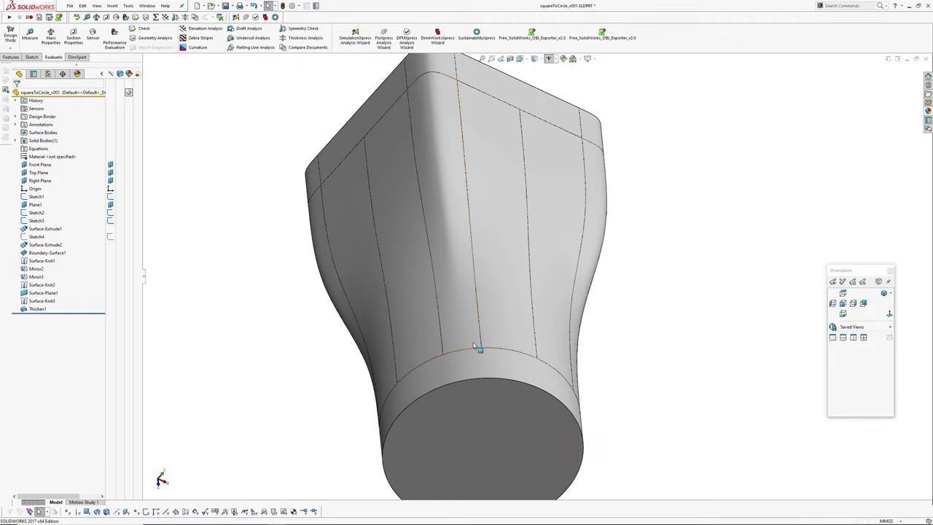
- Look over the finished transition body from several angles and switch to the squareToCircle_v002 part
middle_drag(444, 366, 446, 237)
middle_drag(604, 235, 379, 191)
middle_drag(393, 270, 344, 254)
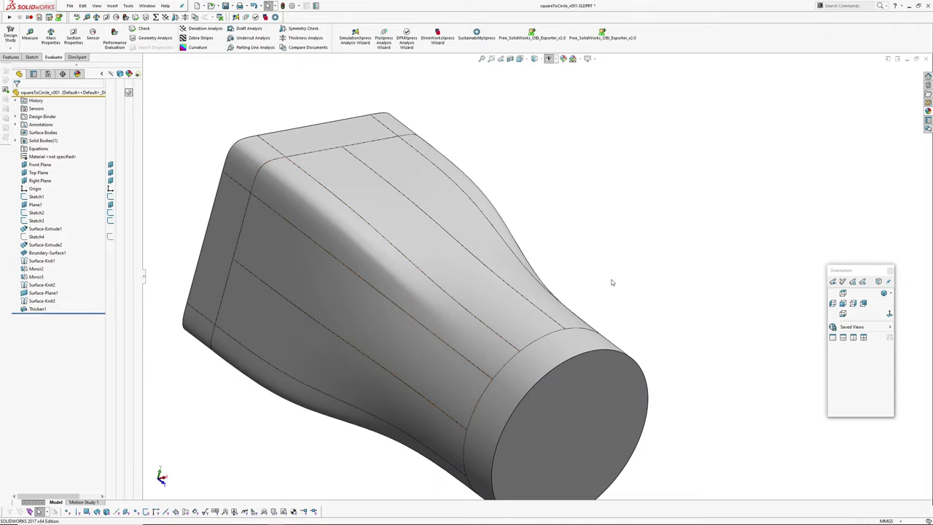
ctrl+middle_drag(596, 275, 601, 264)
click(147, 5)
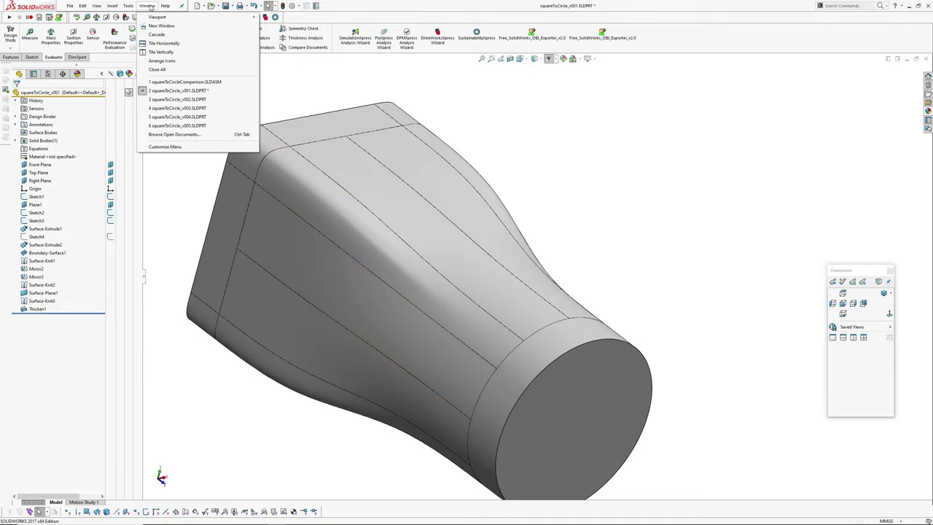
click(175, 98)
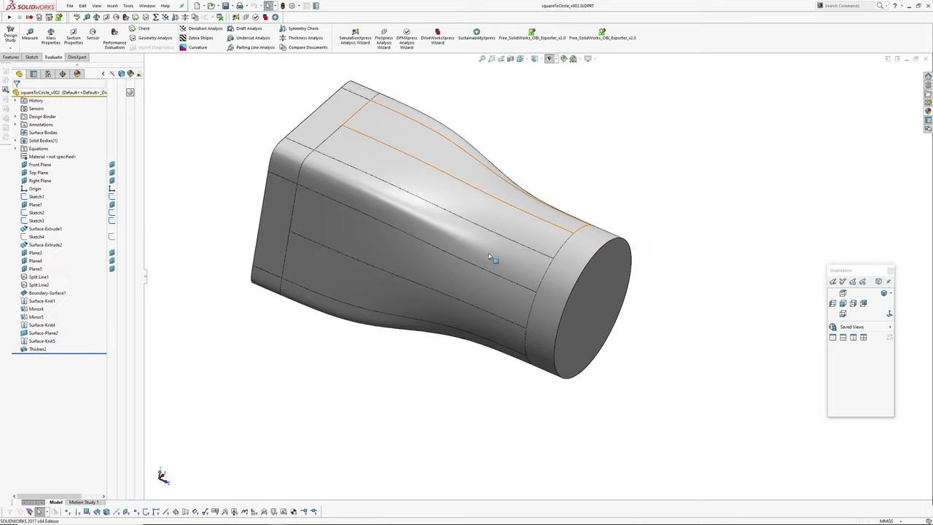
middle_drag(493, 260, 415, 248)
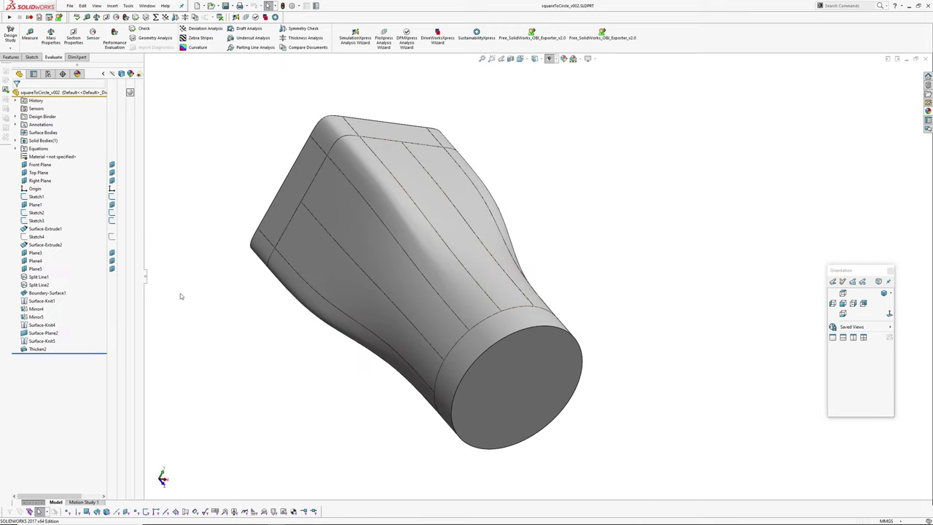
- Roll the history back to just after Surface-Extrude2, view the two extruded surfaces, and roll forward to include Plane3
click(35, 253)
click(63, 227)
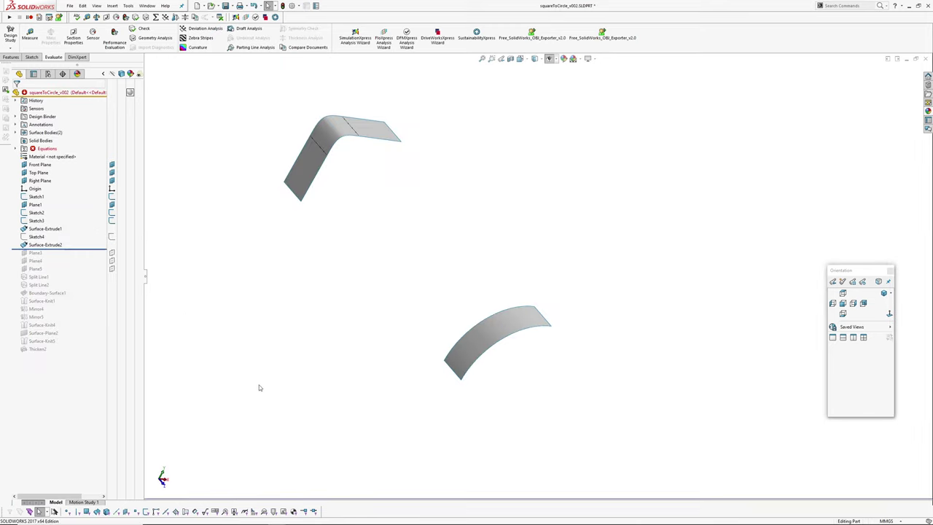
middle_drag(258, 386, 399, 276)
middle_drag(374, 146, 394, 226)
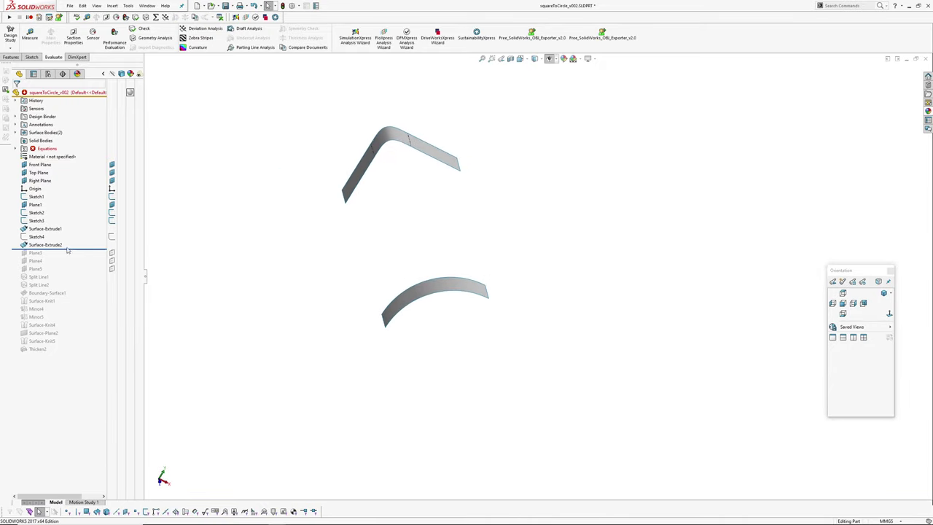
drag(71, 253, 71, 258)
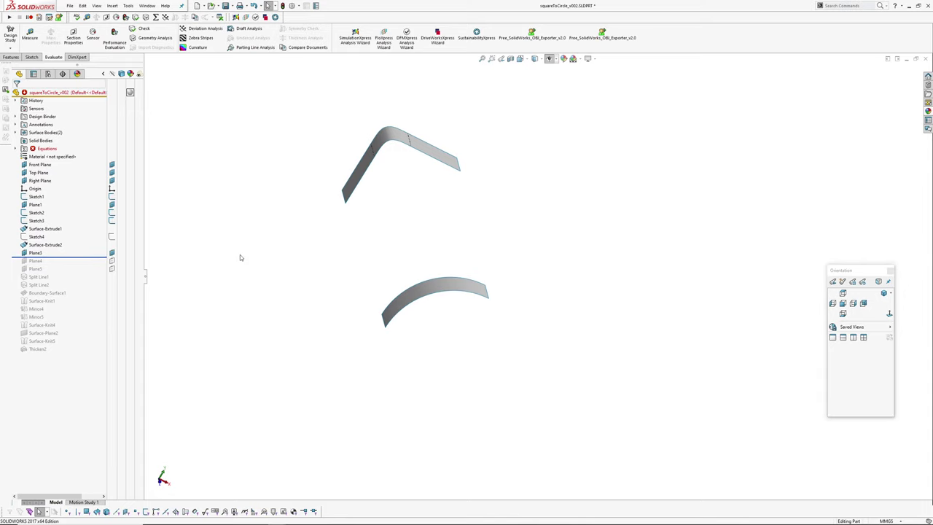
- Open Sketch1 to examine the square and its diagonal construction line, and exit the sketch
scroll(408, 183, up, 5)
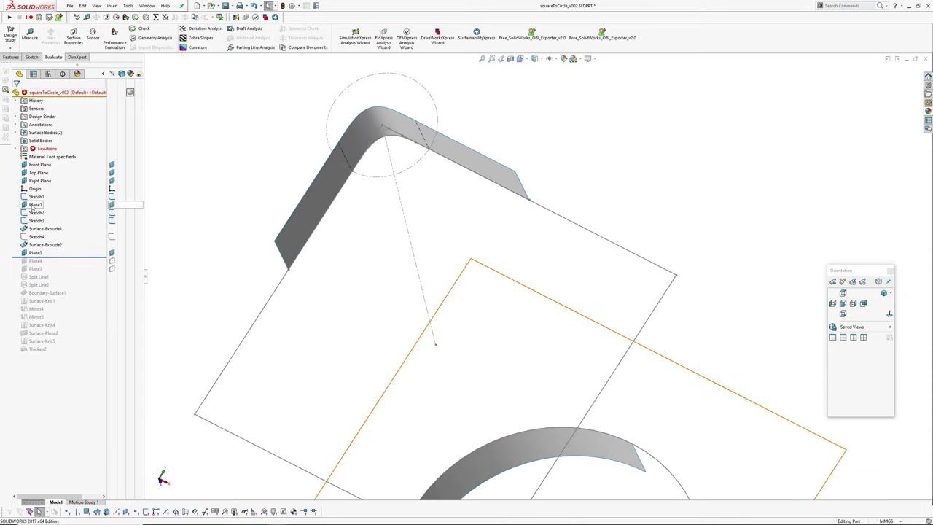
click(33, 197)
click(38, 174)
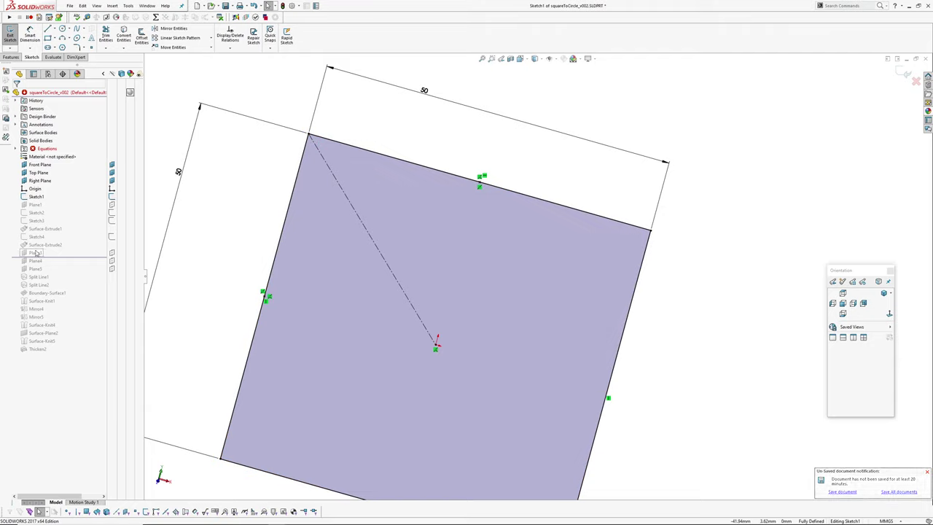
click(904, 74)
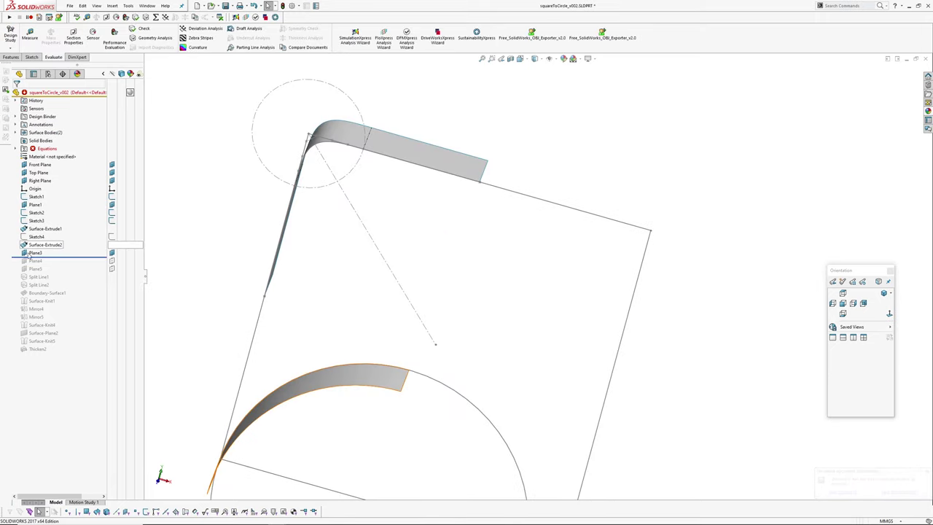
- Inspect how Plane3 runs between the rounded square corner and the circular arc surface
middle_drag(417, 218, 439, 235)
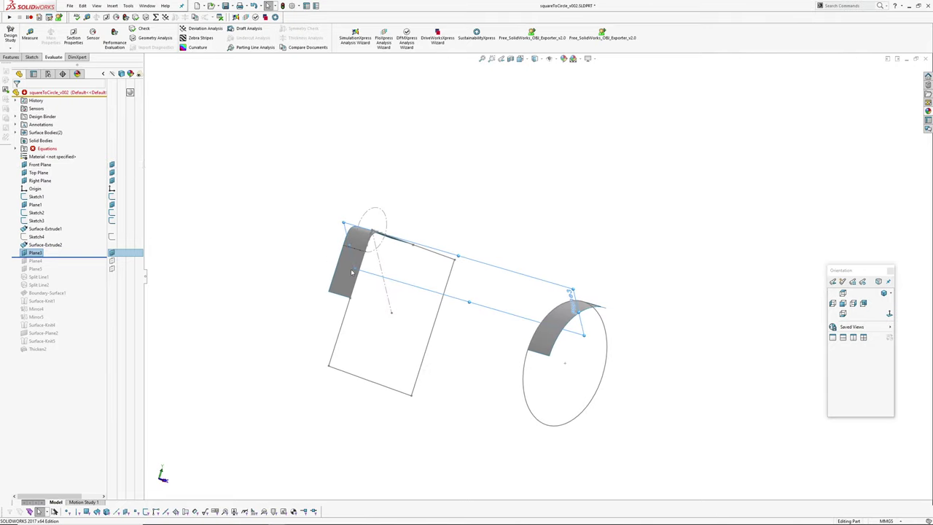
click(248, 236)
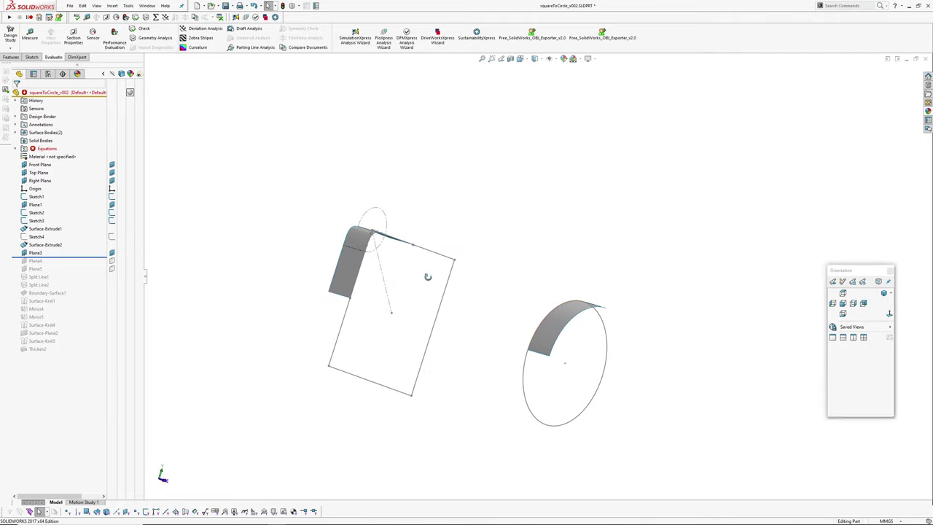
middle_drag(428, 277, 440, 255)
scroll(416, 246, down, 2)
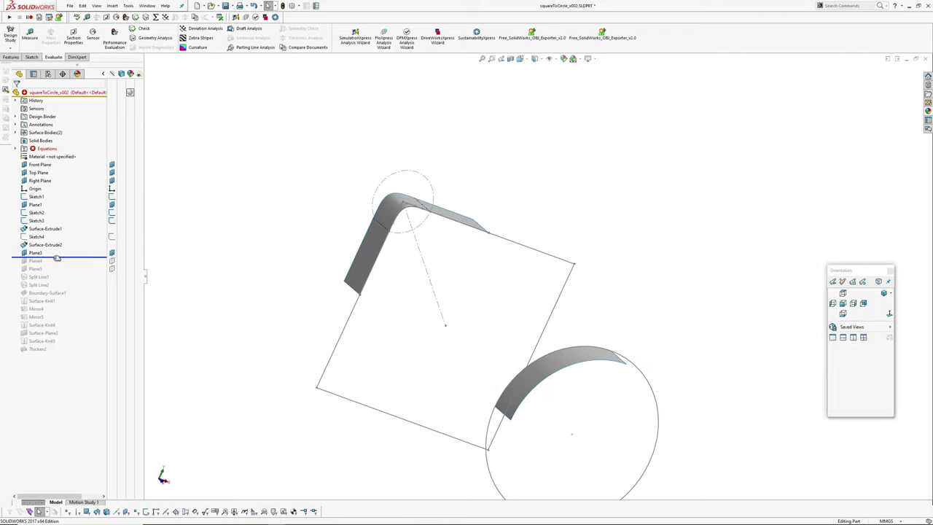
- Roll the history forward to include Plane5 and review Plane4's references in its definition, parallel to Plane3 and coincident with a vertex
click(35, 260)
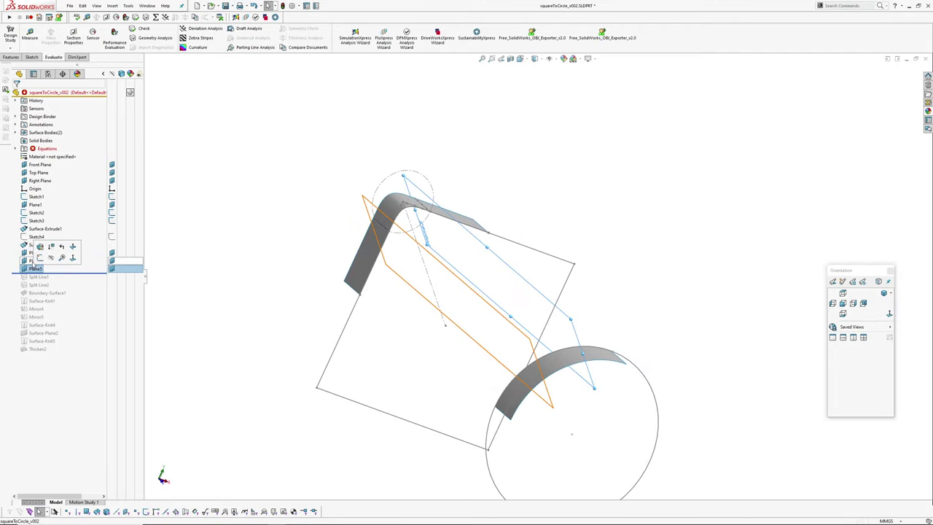
click(33, 238)
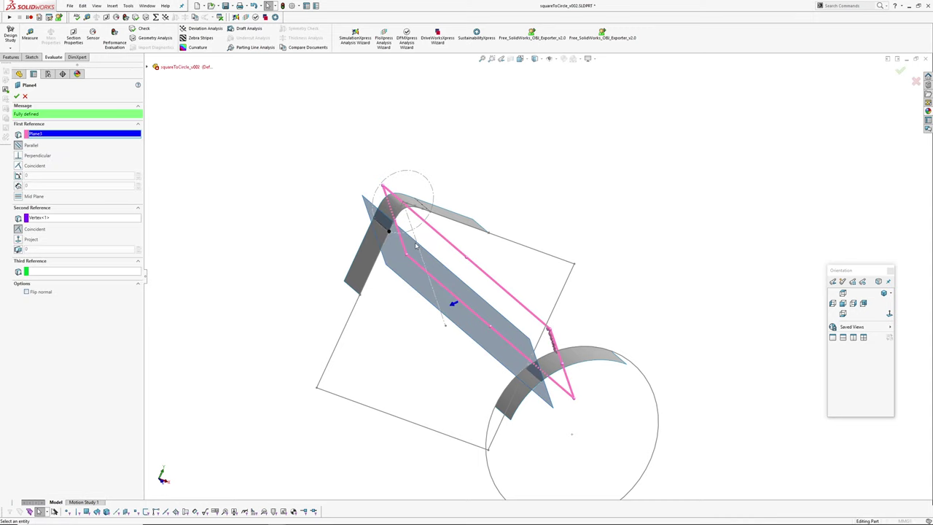
scroll(405, 242, down, 2)
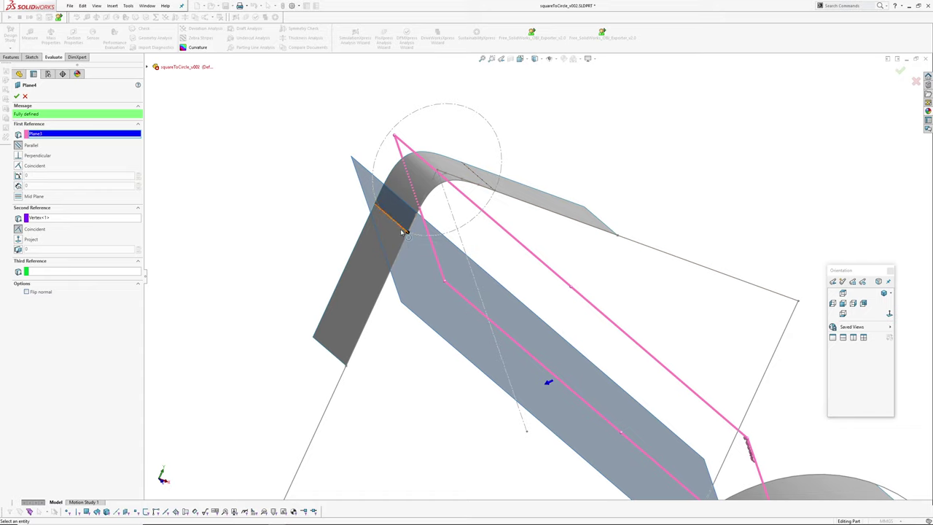
click(898, 73)
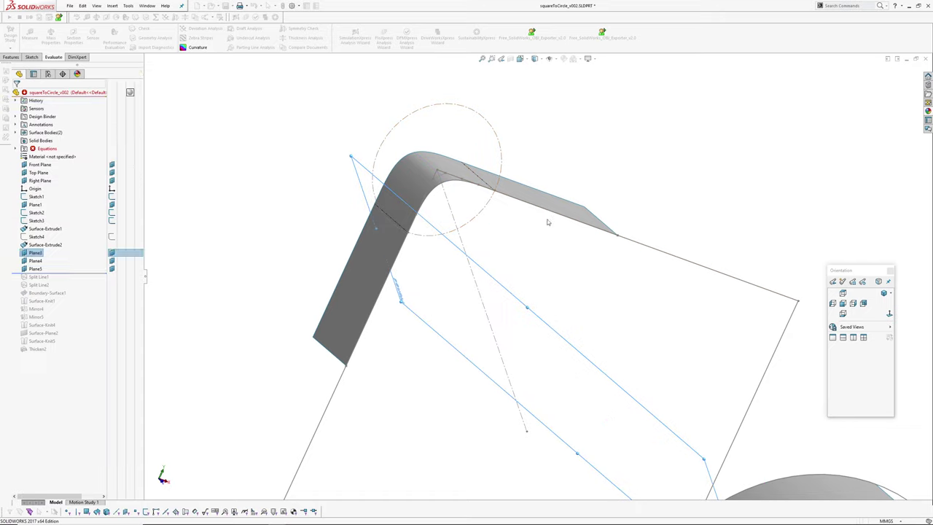
- Show all reference planes and examine where Plane3, Plane4 and Plane5 cross the arc surface Surface-Extrude2
middle_drag(548, 220, 437, 224)
scroll(474, 208, up, 3)
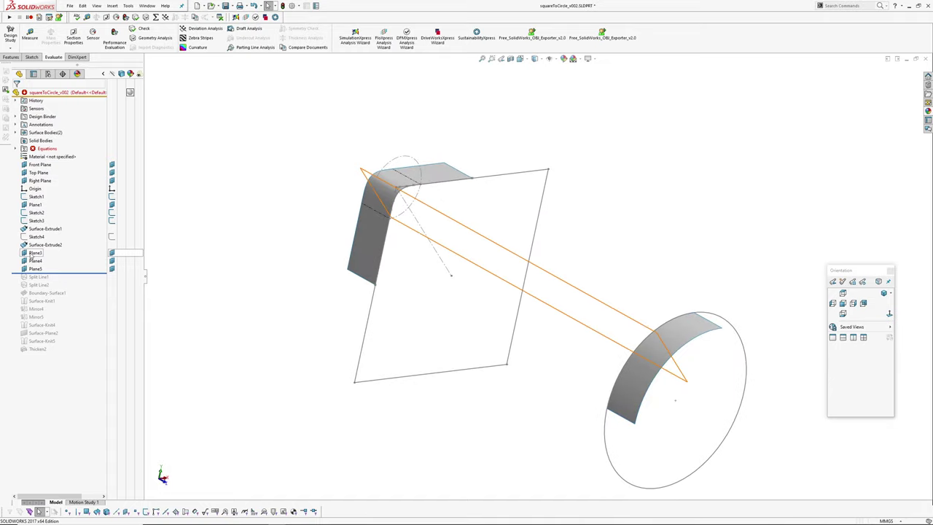
key(s)
key(s)
key(p)
scroll(670, 354, down, 3)
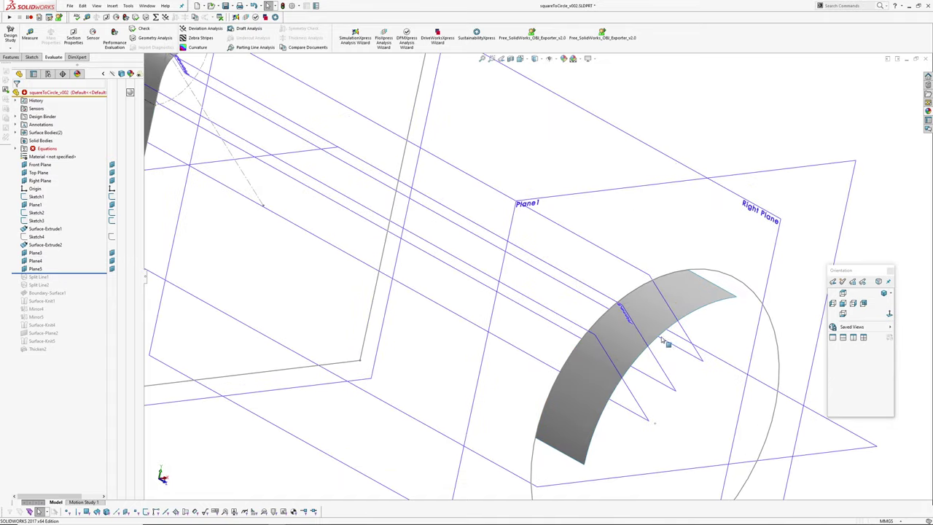
ctrl+middle_drag(662, 336, 632, 285)
click(632, 258)
click(652, 262)
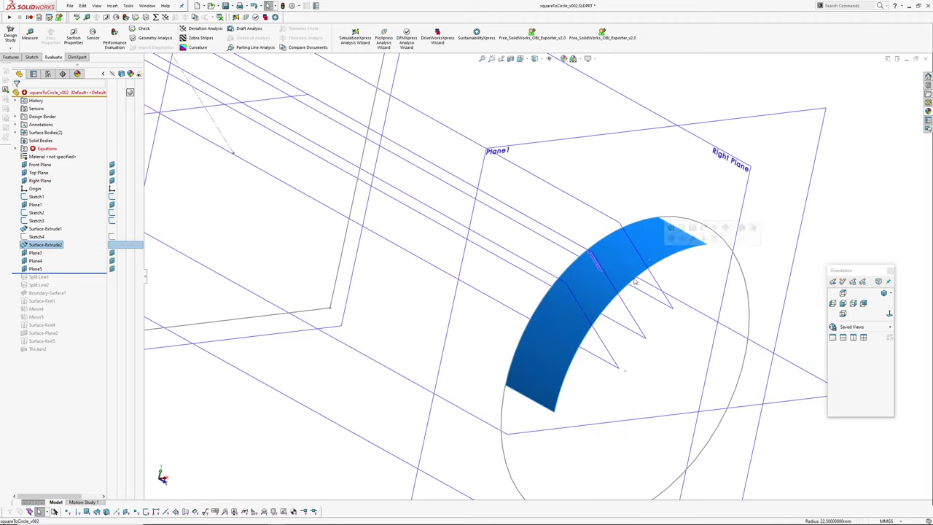
- Roll the history forward through Split Line2, hide the reference planes and inspect the split arc surface
drag(63, 275, 63, 289)
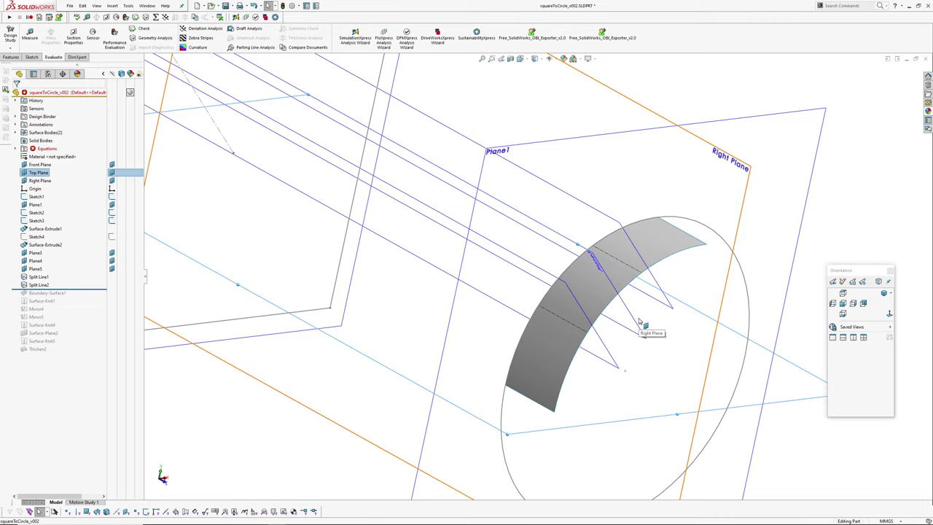
key(p)
middle_drag(639, 320, 531, 236)
click(531, 236)
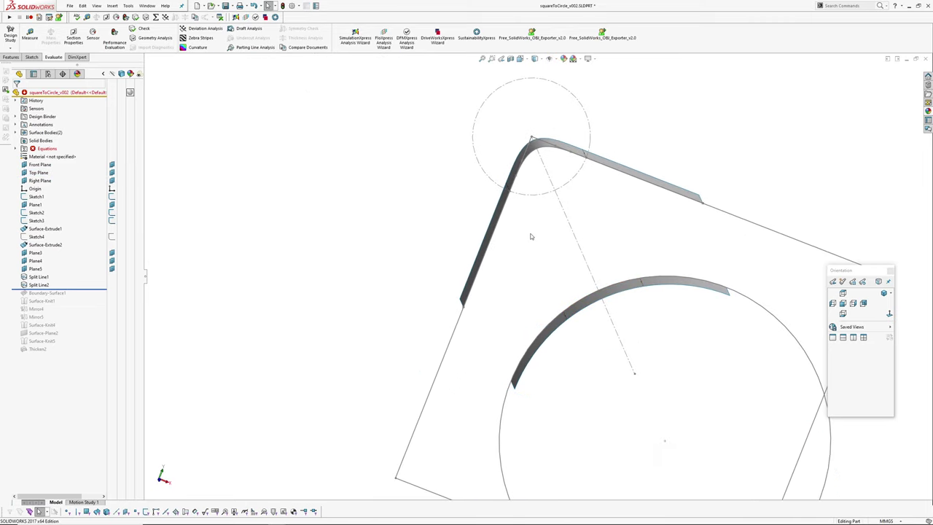
middle_drag(372, 221, 332, 214)
- Roll the history forward through Boundary-Surface1 to bring in the surface between the rounded corner and the arc
click(73, 290)
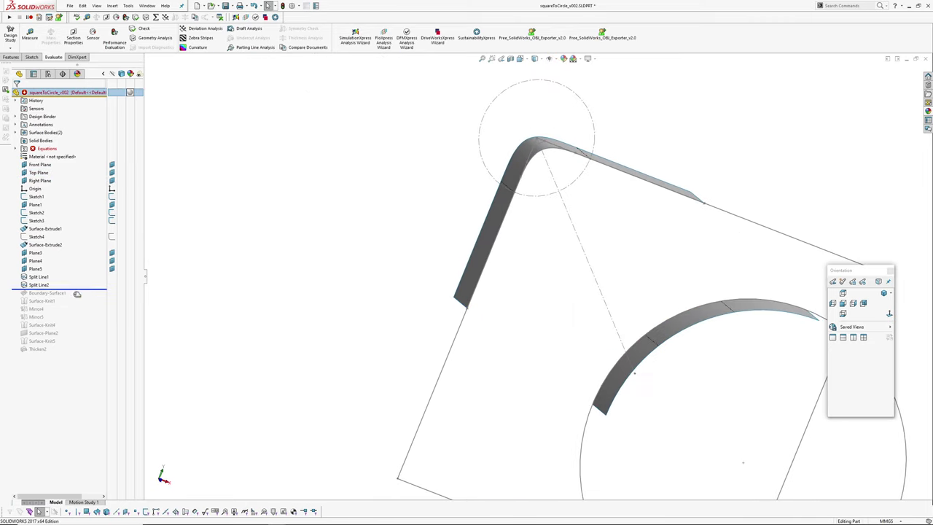
middle_drag(437, 260, 550, 302)
scroll(550, 302, down, 2)
- Review Boundary-Surface1's definition, checking both Direction 1 profiles and their Curvature To Face conditions, and close it
click(47, 293)
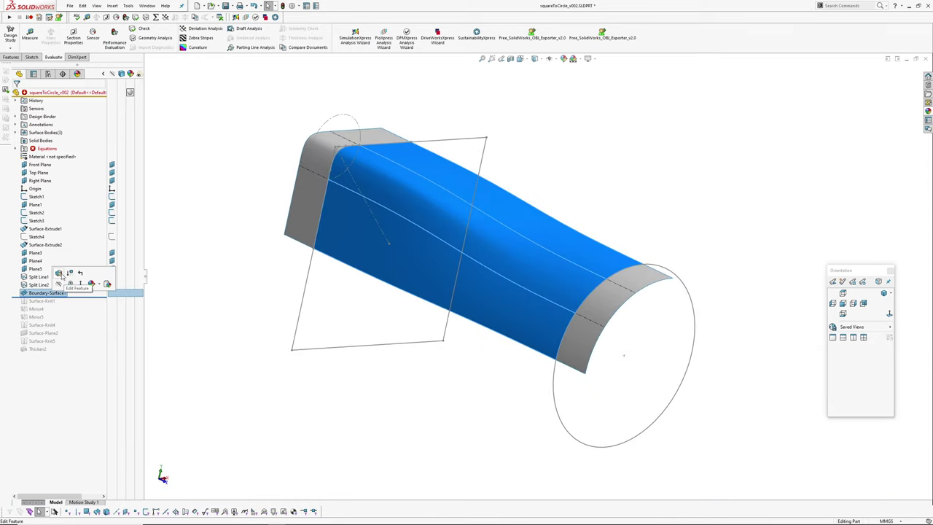
click(509, 294)
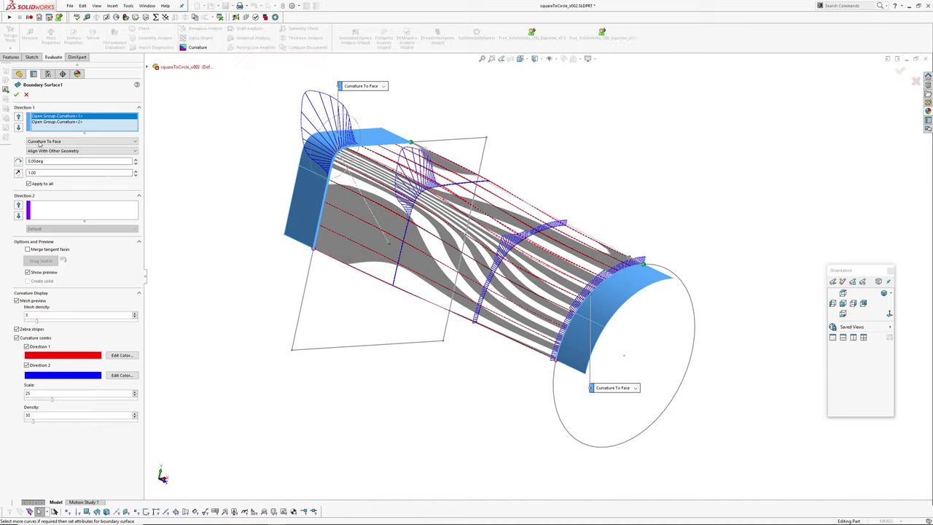
click(41, 121)
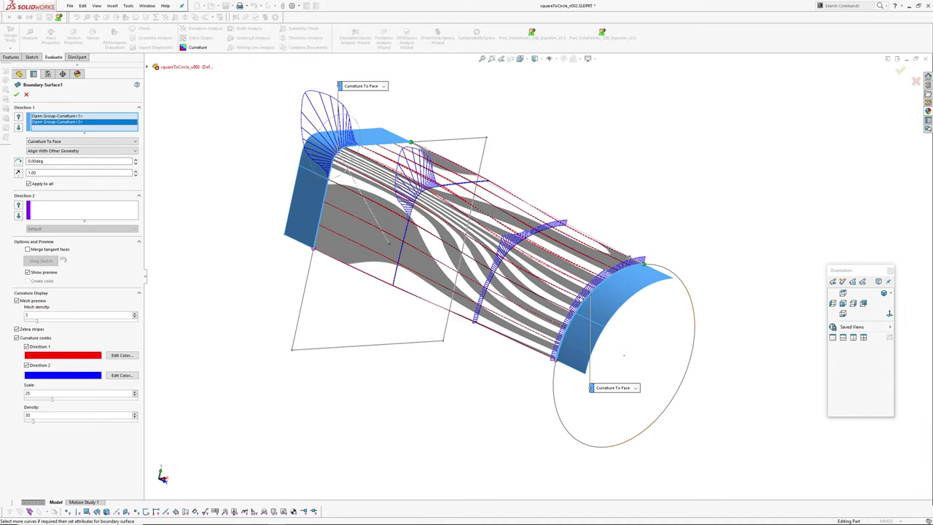
scroll(593, 314, down, 3)
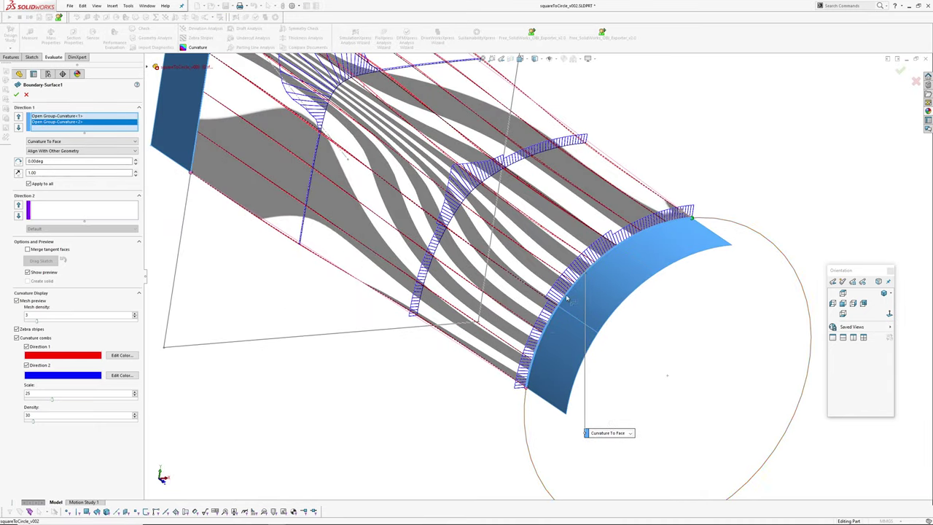
scroll(596, 271, up, 4)
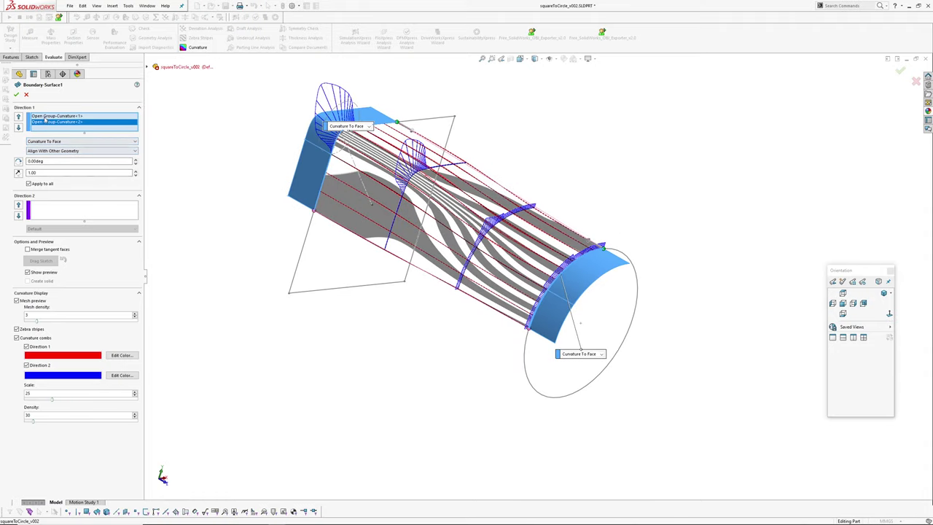
click(47, 117)
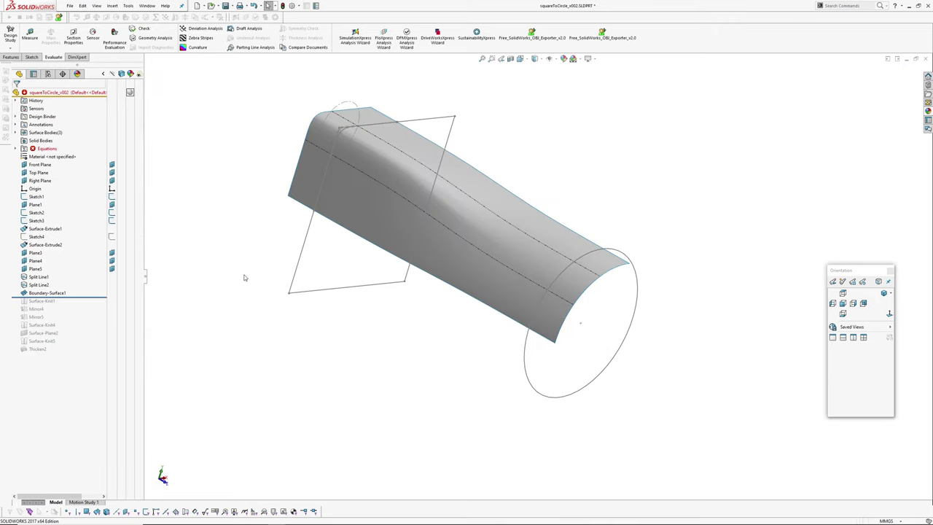
- Examine how the corner strip of the boundary surface lies between its split edges, using Plane5 as reference
scroll(601, 226, down, 3)
mouse_move(602, 227)
middle_down()
mouse_move(593, 183)
mouse_move(518, 181)
mouse_move(525, 160)
mouse_move(480, 145)
middle_up()
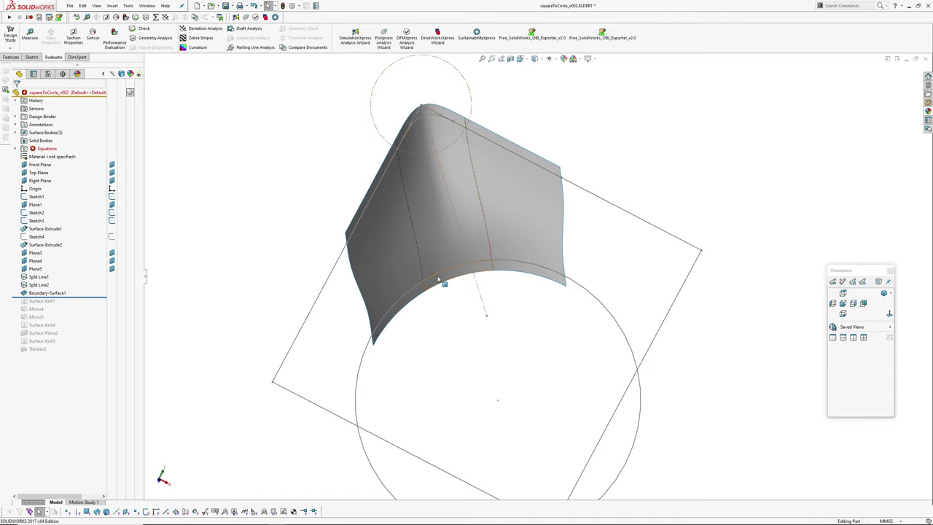
mouse_move(455, 269)
middle_down()
mouse_move(449, 263)
mouse_move(447, 273)
middle_up()
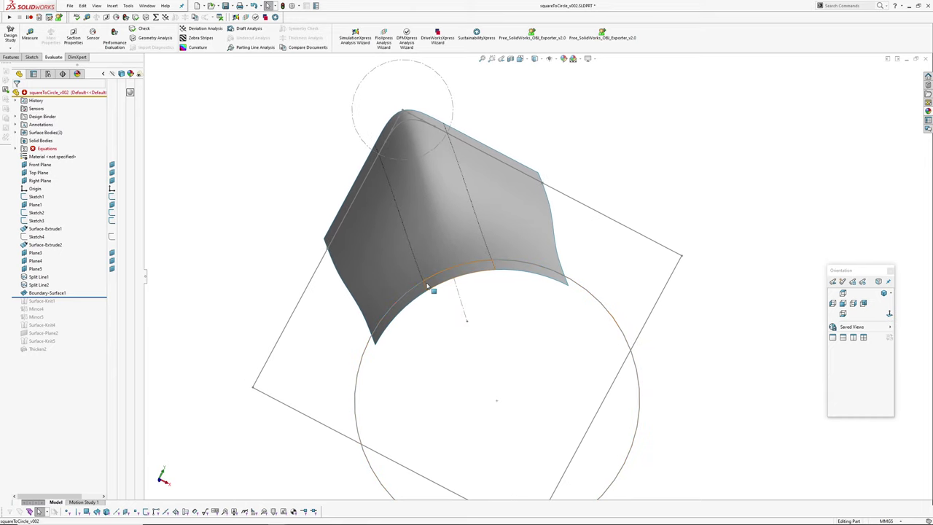
click(34, 269)
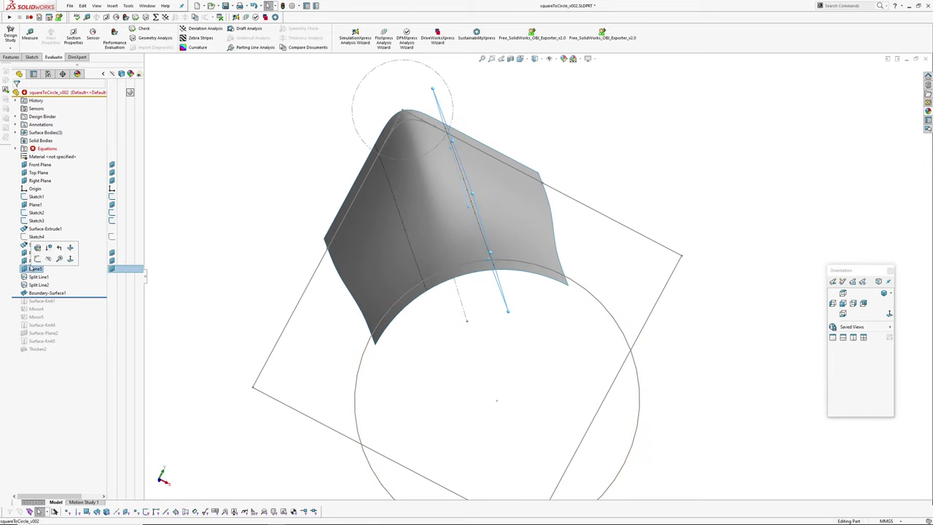
click(423, 299)
middle_drag(423, 298, 504, 338)
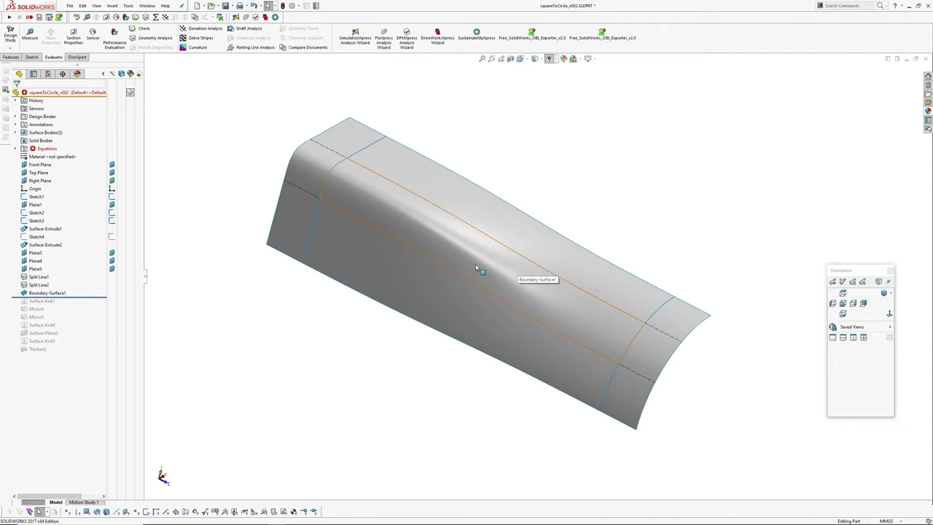
- Check the boundary surface with the curvature and zebra stripe displays, and roll the history forward to the end past Thicken2
key(c)
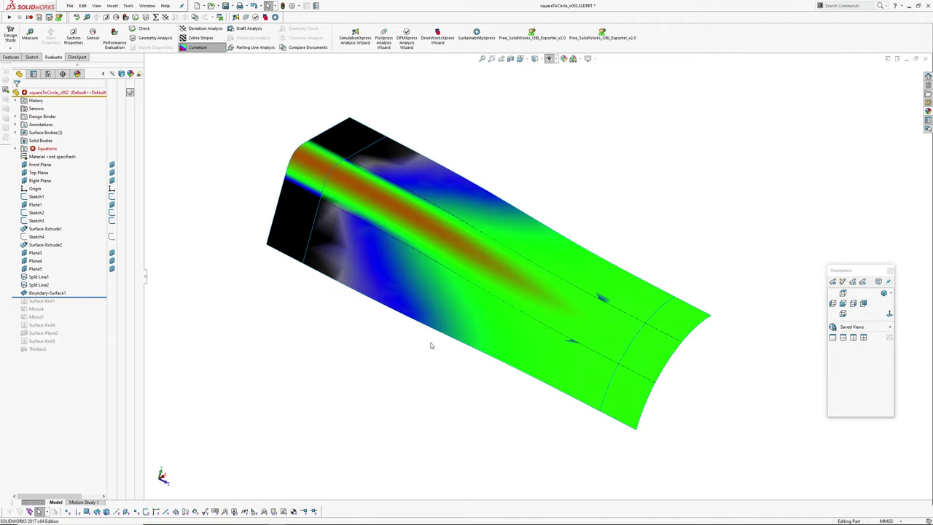
middle_drag(431, 345, 552, 397)
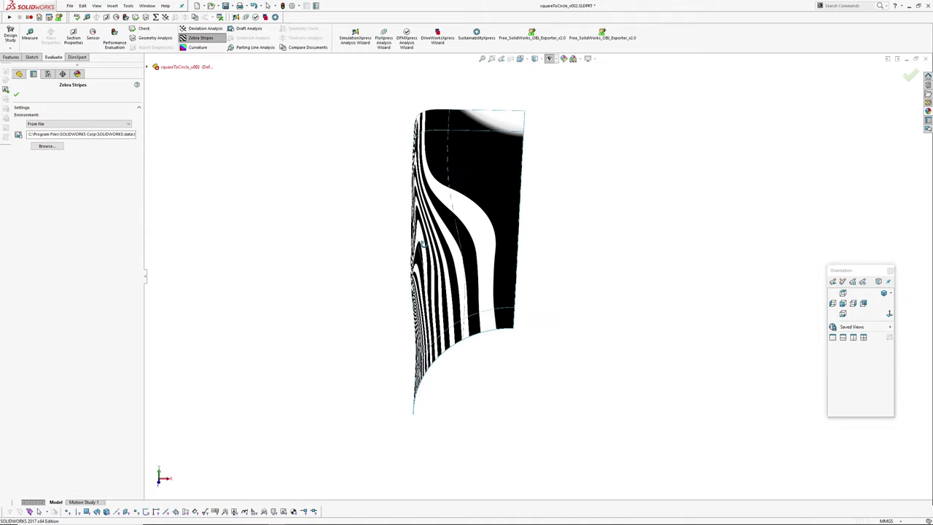
middle_drag(423, 269, 216, 348)
key(Escape)
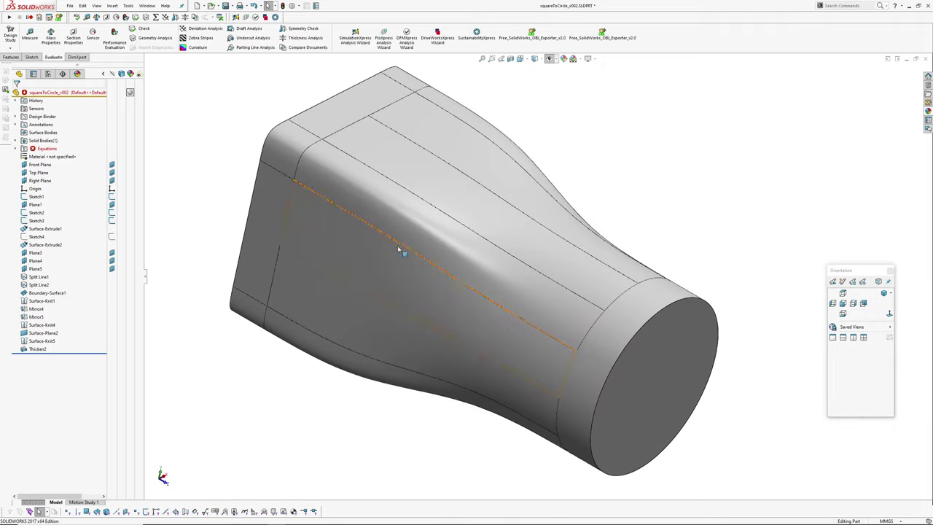
middle_drag(398, 250, 264, 162)
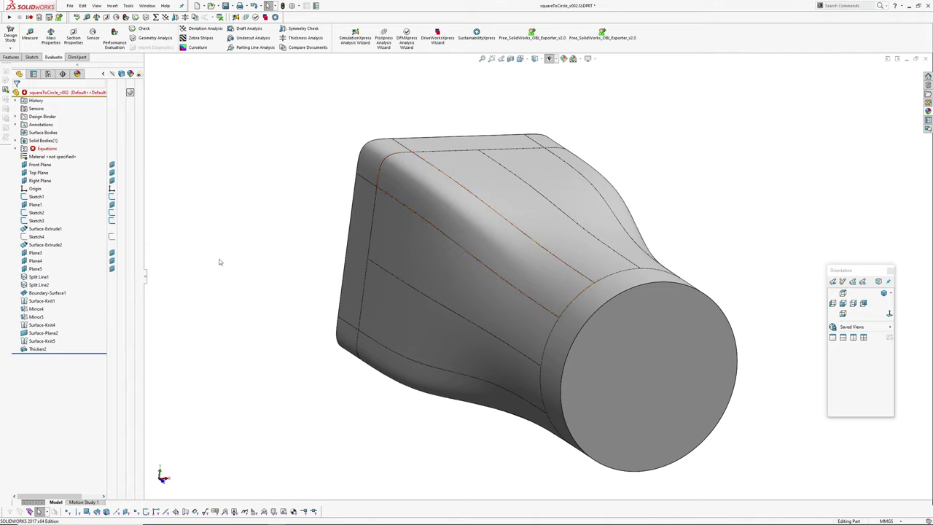
- Set the vertical dimension of the square in Sketch1 to 45 mm and inspect the rebuilt transition
click(35, 197)
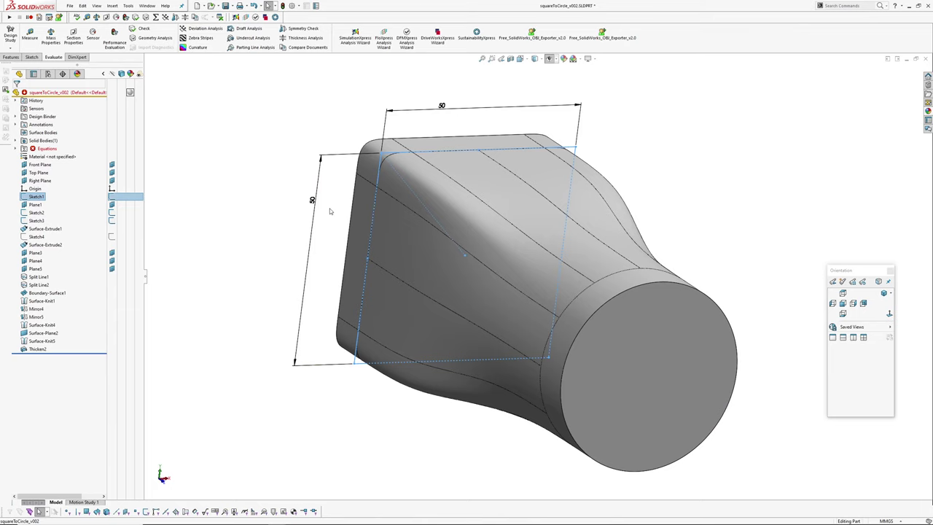
double_click(312, 201)
key(Return)
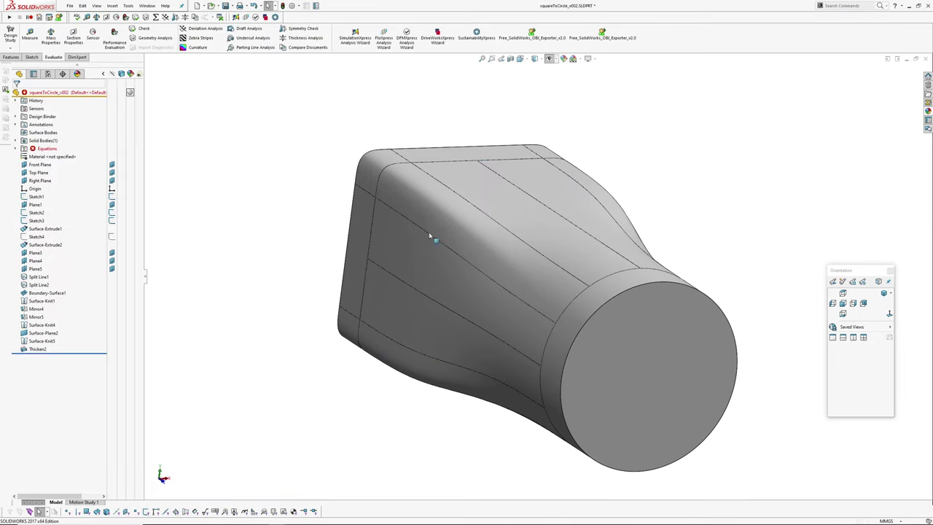
middle_drag(477, 238, 116, 305)
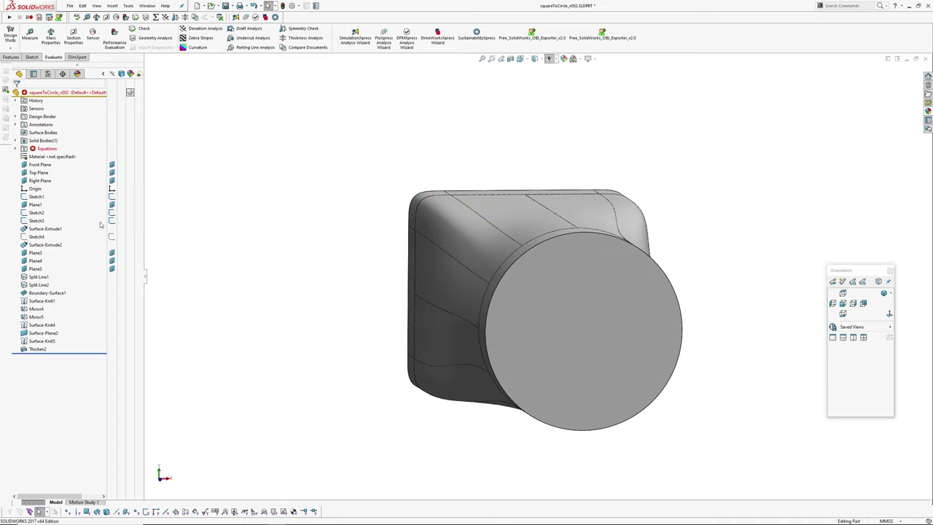
- Reduce the vertical dimension of the profile in Sketch1 to 40 mm and compare the rebuilt body's rectangular and circular ends
click(36, 196)
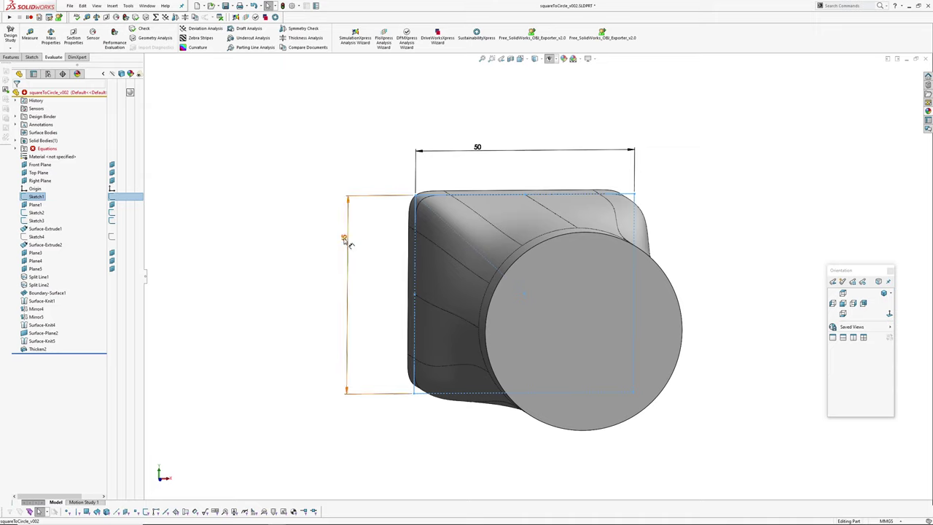
double_click(344, 240)
key(Return)
click(292, 253)
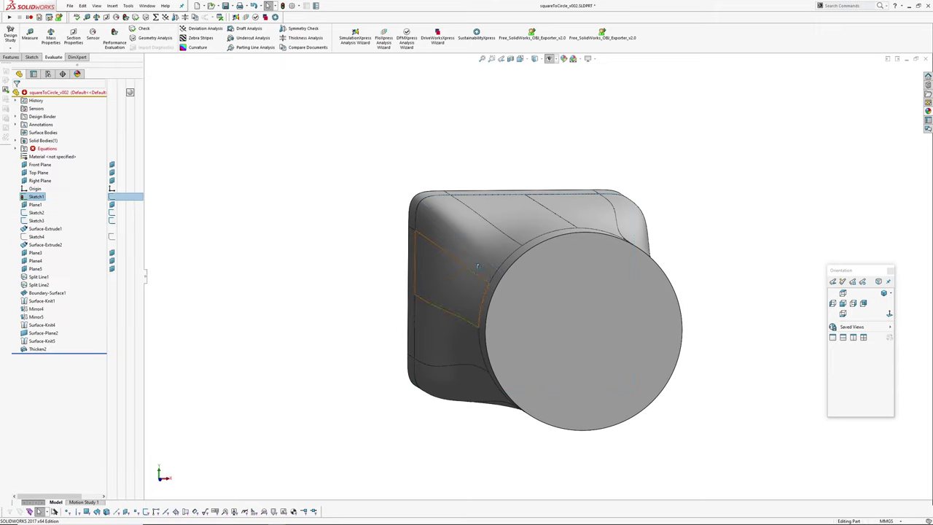
middle_drag(478, 267, 460, 273)
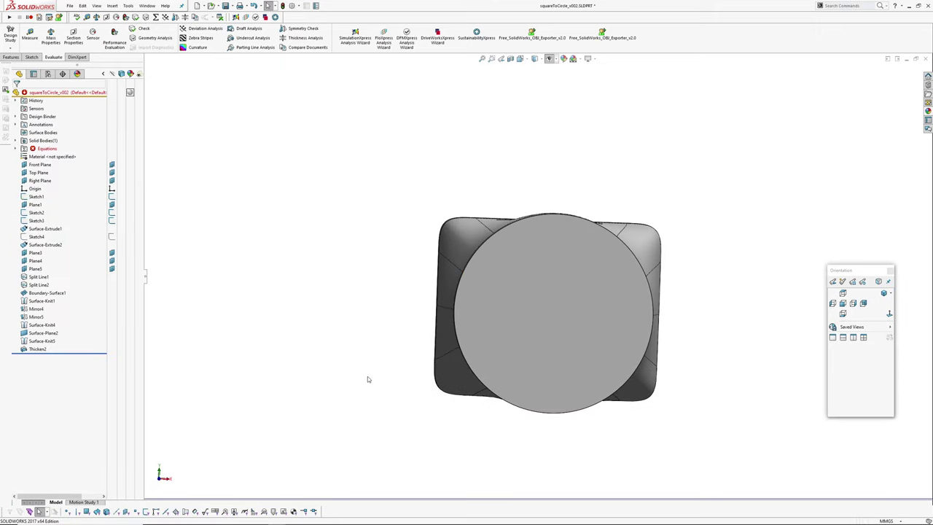
middle_drag(368, 375, 464, 333)
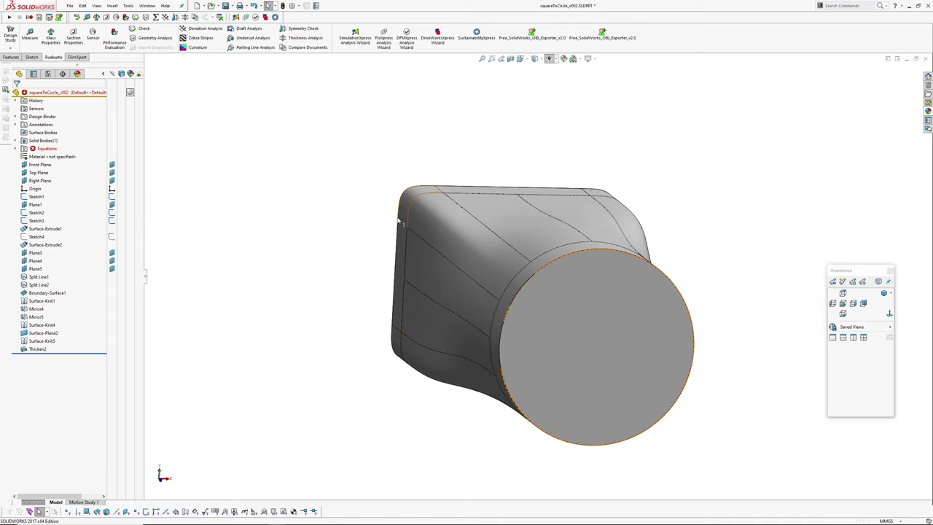
middle_drag(522, 266, 475, 263)
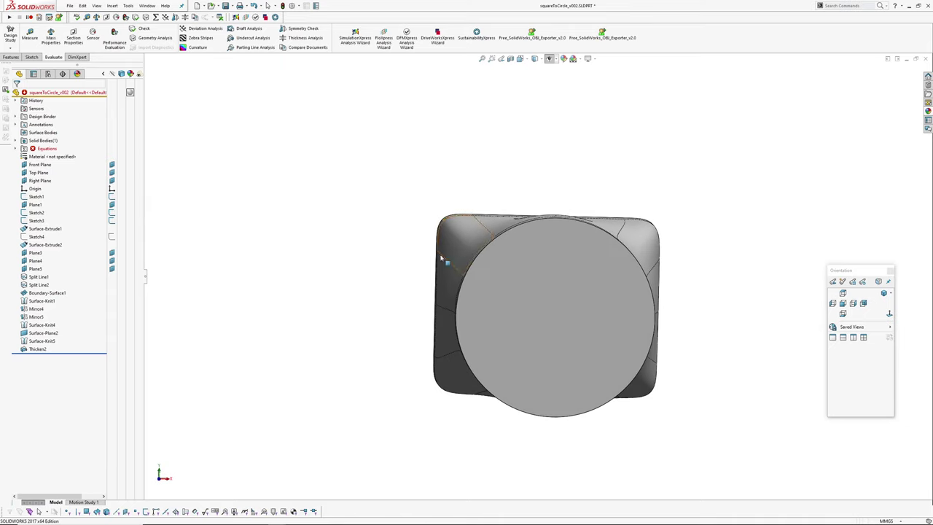
- Highlight Sketch1 on the body and compare the rectangular profile with the circular end and the corner strip
click(35, 197)
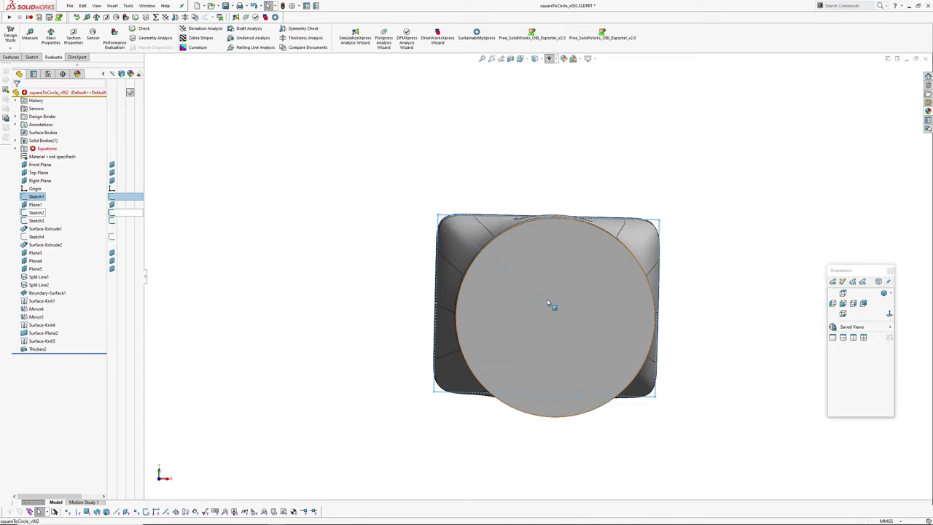
middle_drag(551, 304, 569, 323)
scroll(482, 266, down, 2)
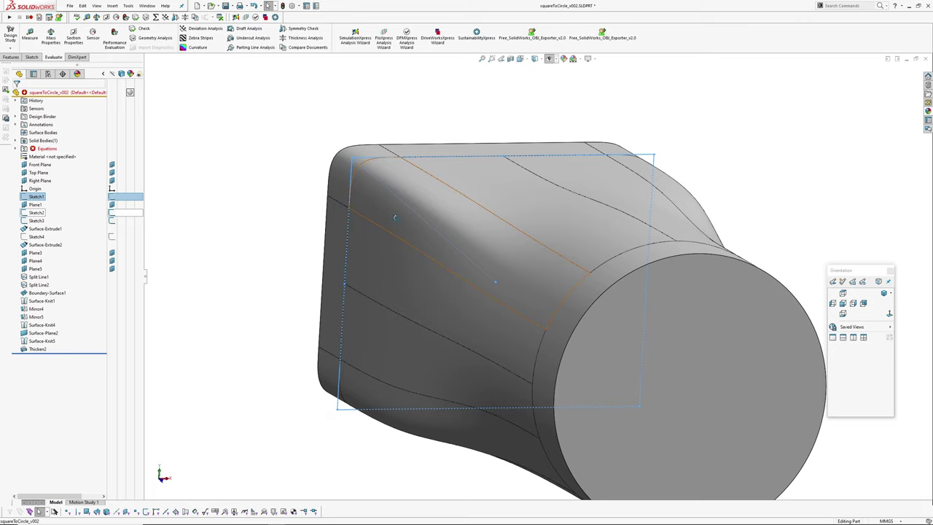
middle_drag(394, 217, 388, 175)
click(277, 235)
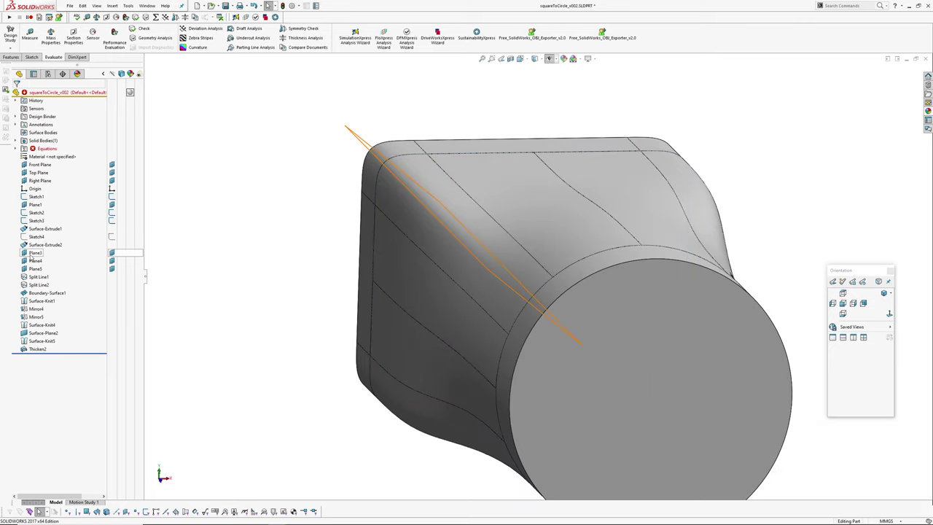
- Highlight Plane3, Plane4 and Plane5 together and inspect how they cross the corner of the transition body
click(33, 253)
ctrl+click(33, 261)
ctrl+click(33, 269)
middle_drag(331, 262, 339, 243)
scroll(533, 301, up, 3)
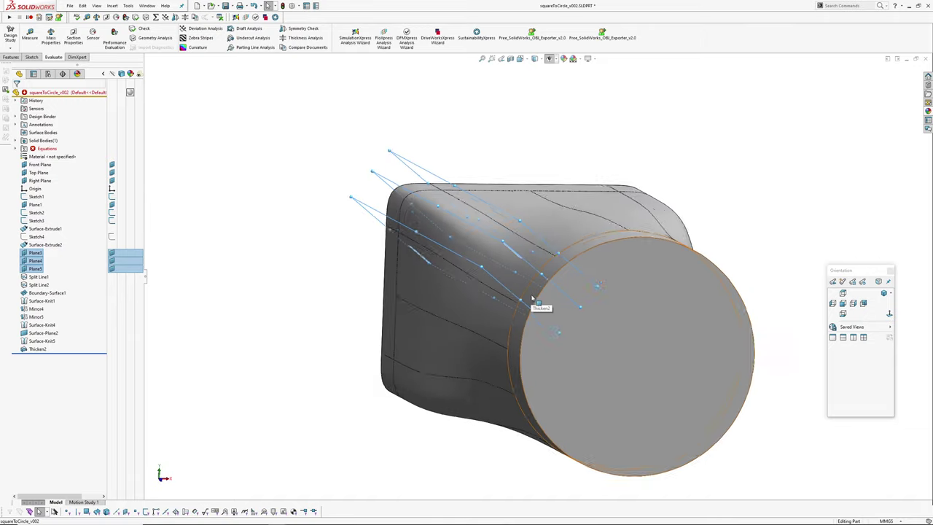
middle_drag(379, 426, 449, 437)
click(448, 437)
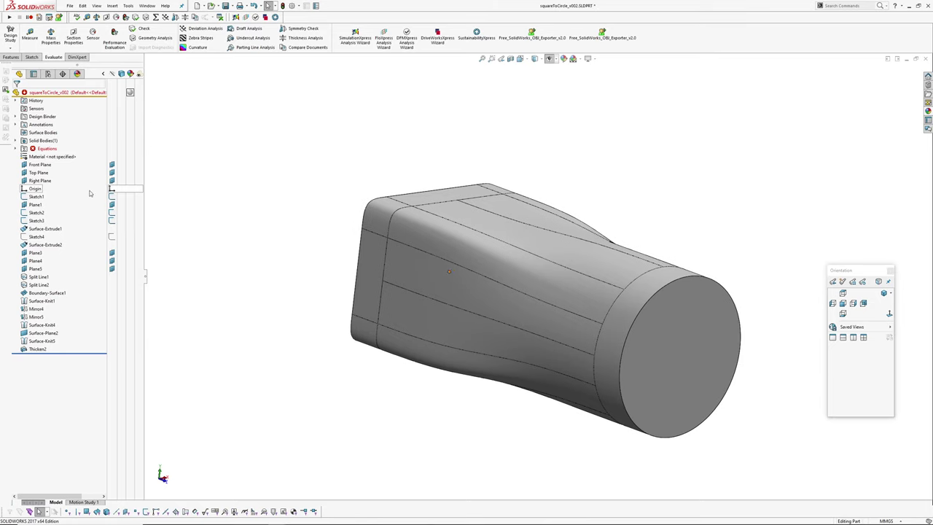
- Set the vertical dimension of the profile in Sketch1 to 50 mm and inspect the rebuilt transition from several sides
click(36, 196)
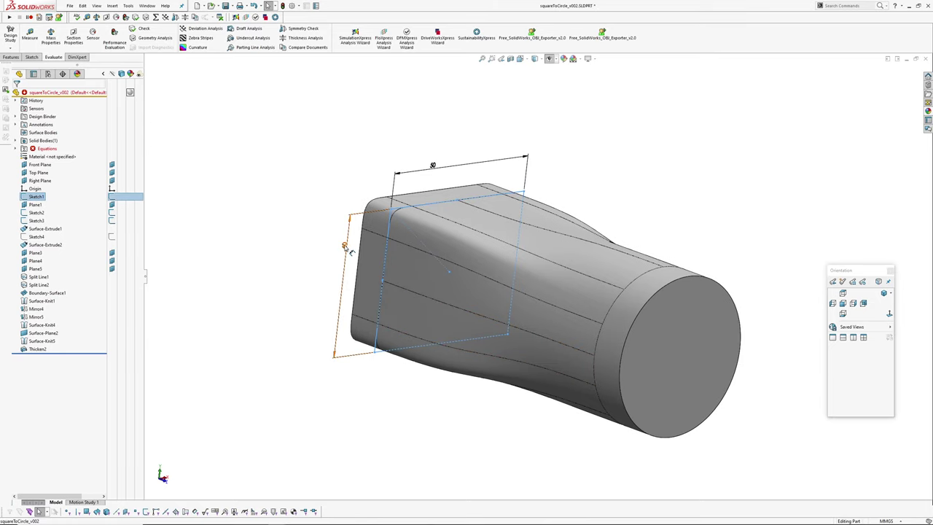
double_click(344, 247)
click(241, 293)
click(240, 293)
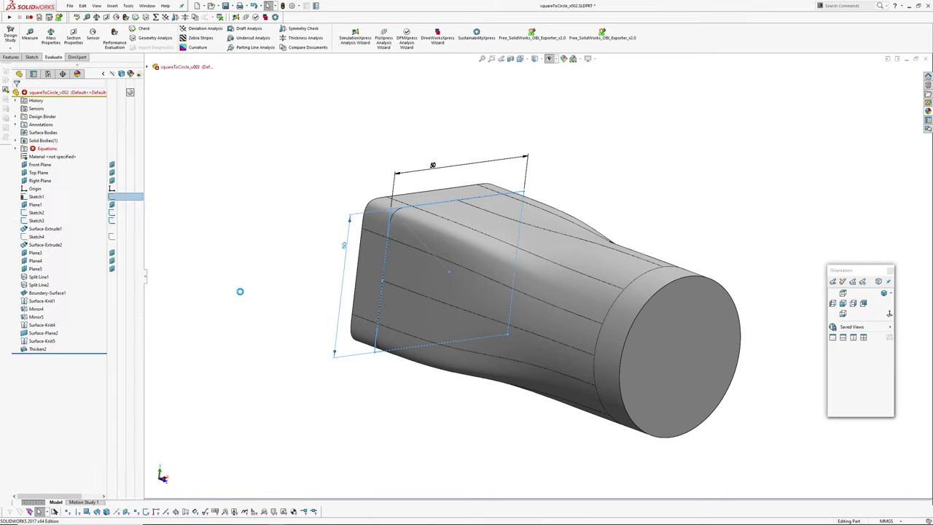
mouse_move(341, 362)
middle_down()
mouse_move(437, 371)
mouse_move(537, 270)
mouse_move(486, 259)
mouse_move(458, 241)
mouse_move(462, 223)
mouse_move(461, 233)
middle_up()
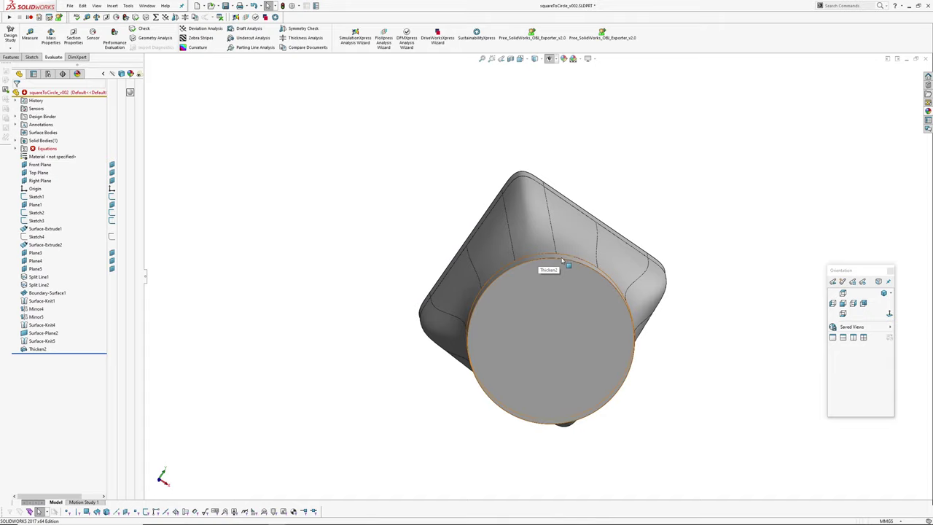
middle_drag(556, 255, 708, 285)
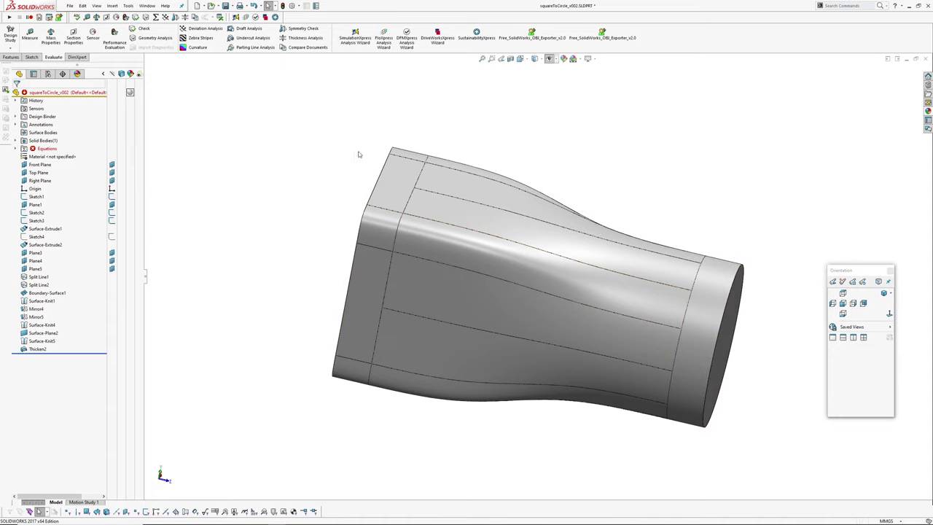
middle_drag(358, 155, 232, 107)
- Switch to the squareToCircle_v003 part and inspect the corner face between its split edges
click(147, 6)
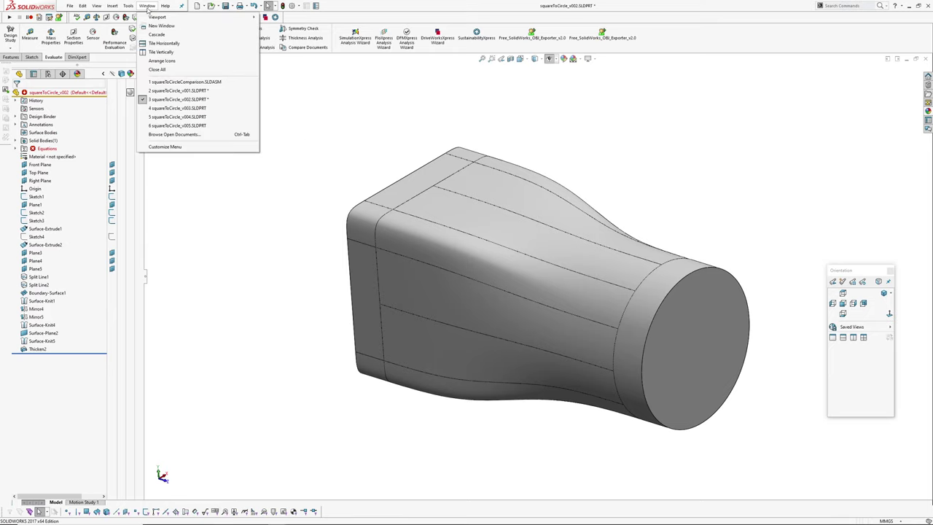
click(184, 109)
middle_drag(479, 291, 466, 150)
click(447, 184)
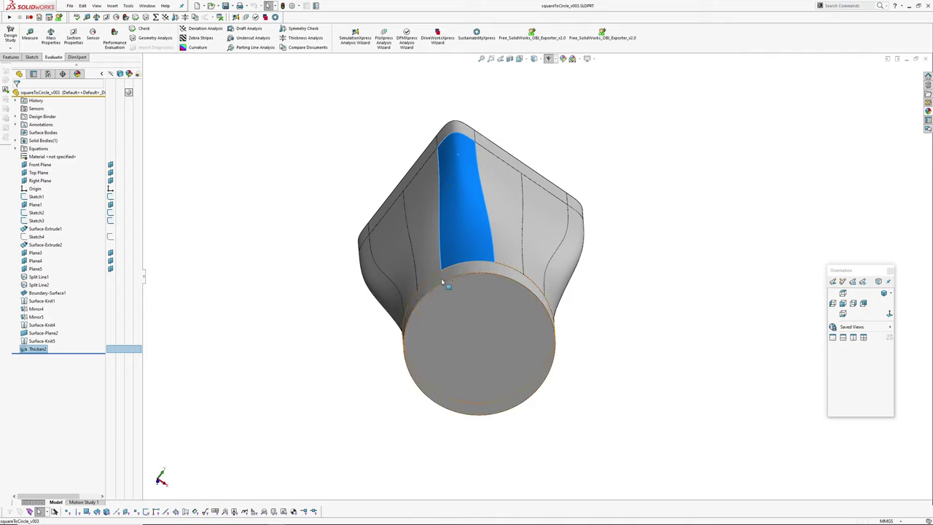
click(353, 271)
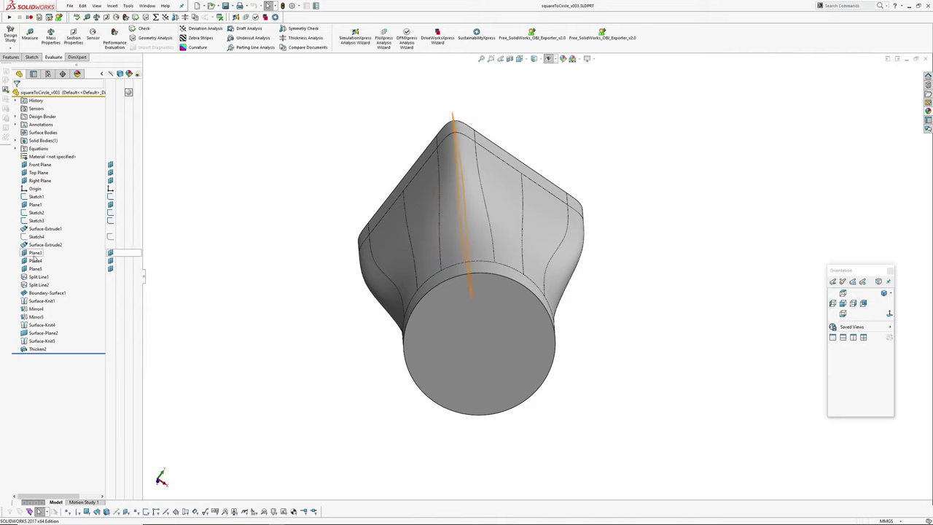
- Roll the model back to just before Split Line1 and examine how Plane4 is offset from Plane3
click(30, 277)
click(61, 254)
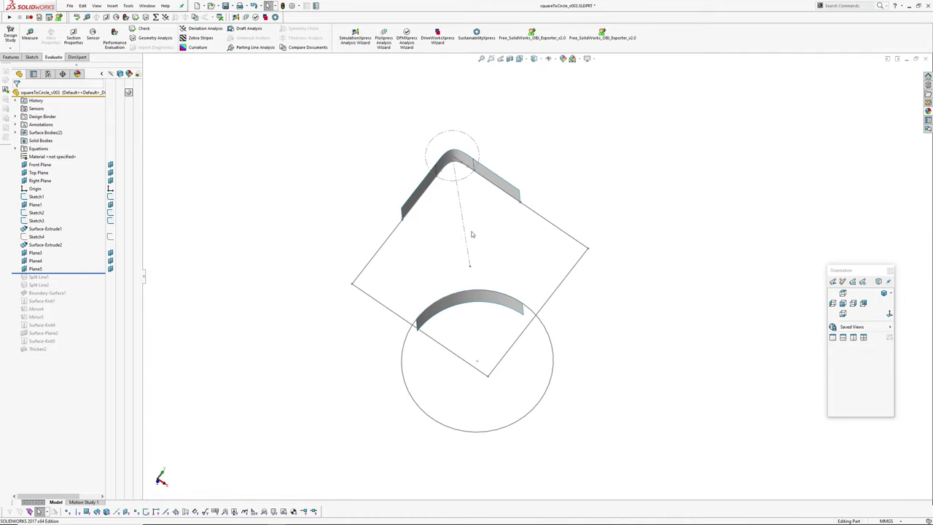
click(35, 261)
click(38, 240)
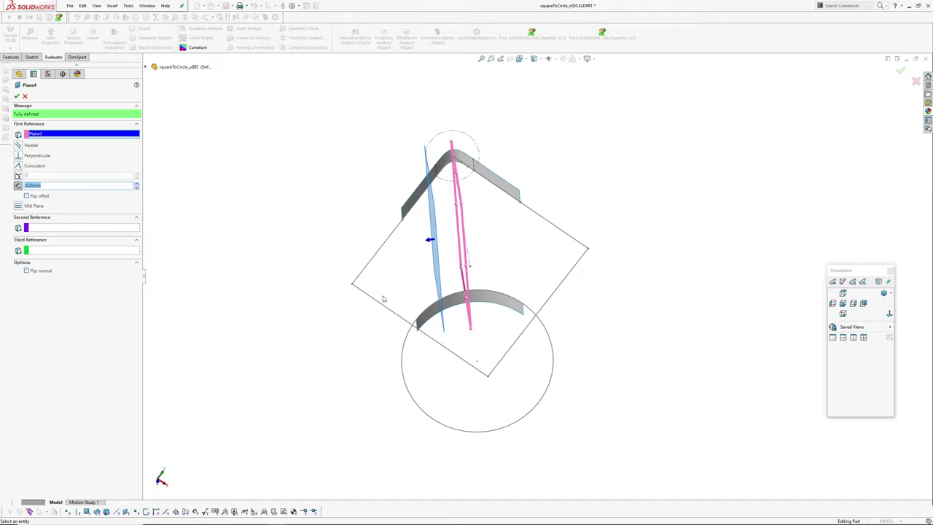
scroll(460, 230, up, 2)
scroll(437, 170, up, 3)
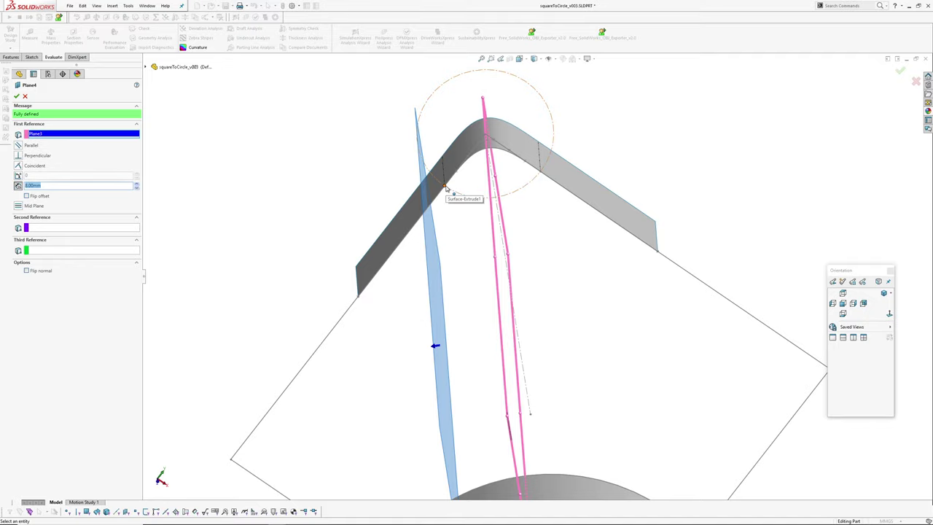
scroll(453, 199, down, 3)
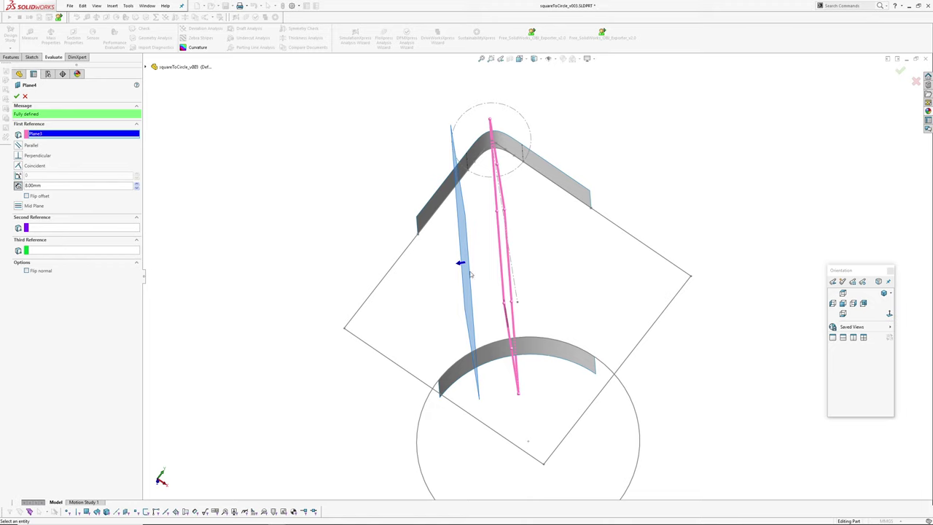
click(25, 97)
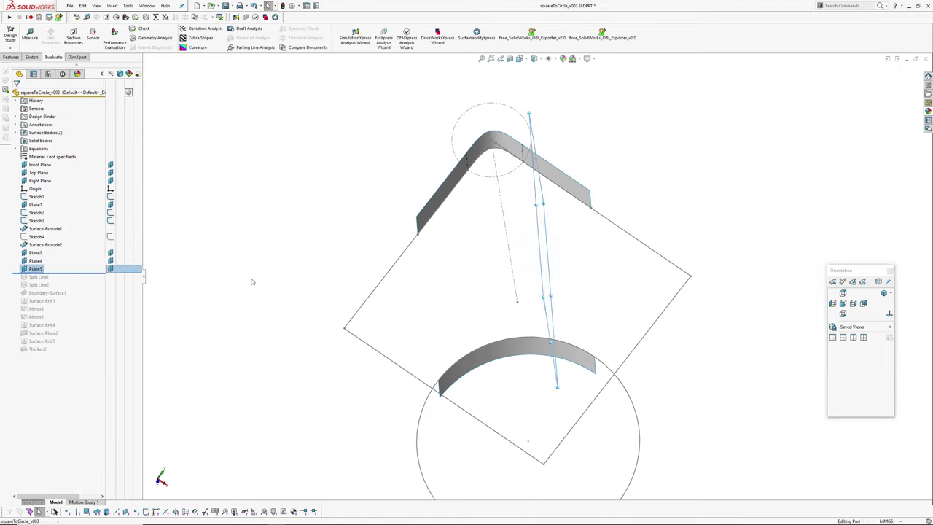
- Roll forward through Split Line2 and inspect the split edges on the corner strip and the circular strip
drag(64, 273, 63, 290)
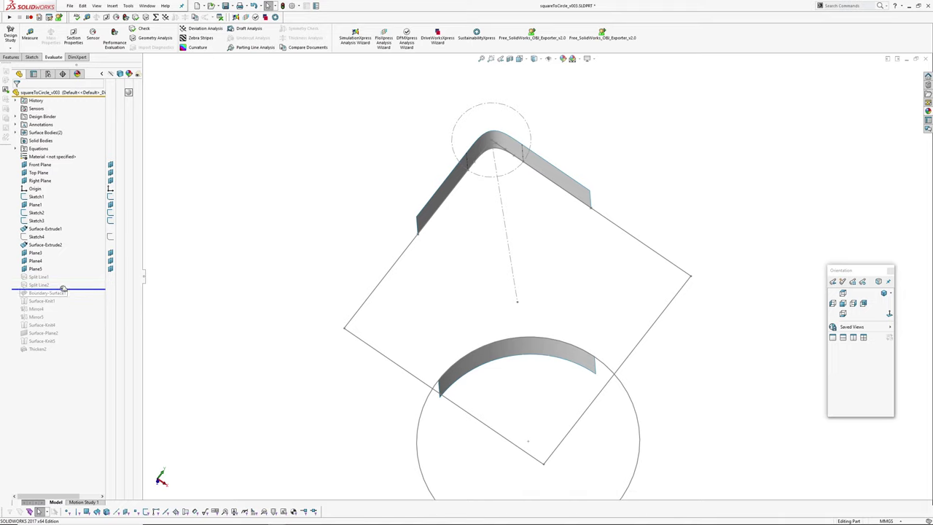
click(514, 351)
middle_drag(514, 351, 531, 374)
click(274, 327)
ctrl+middle_drag(261, 279, 279, 345)
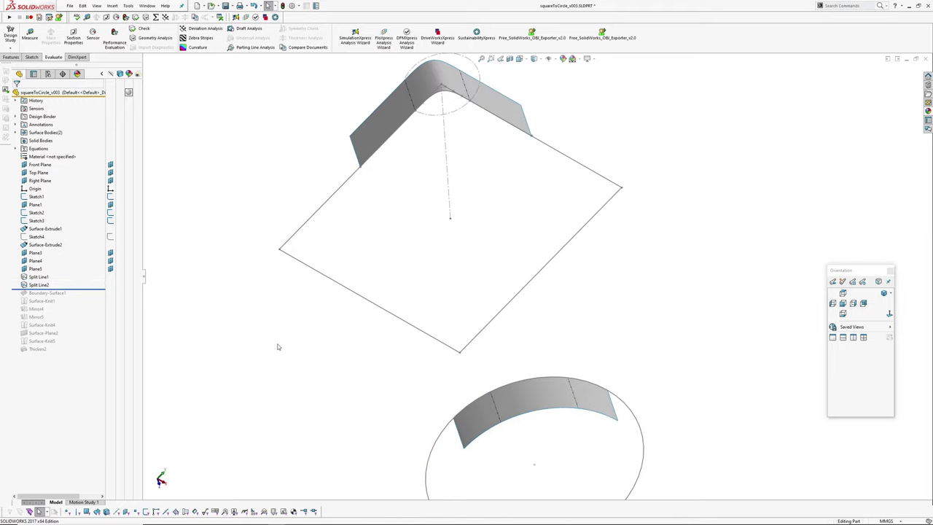
middle_drag(354, 335, 351, 312)
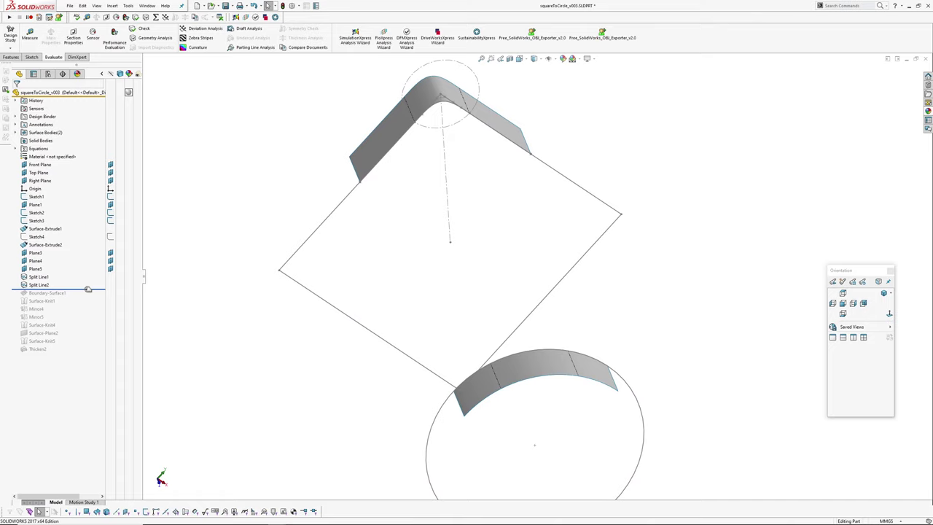
- Roll forward to include Boundary-Surface1 and examine the surface's curvature colours from several sides
drag(88, 289, 86, 298)
middle_drag(499, 316, 397, 362)
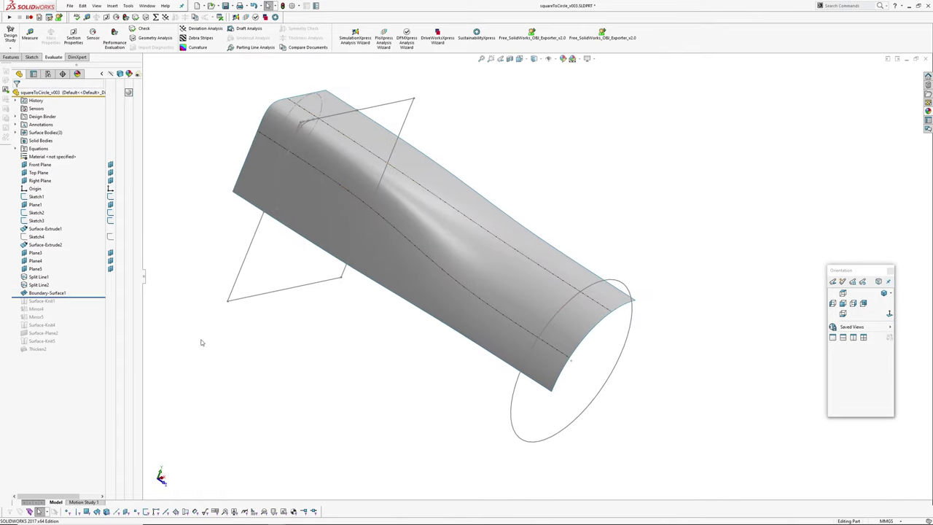
key(c)
middle_drag(410, 324, 421, 396)
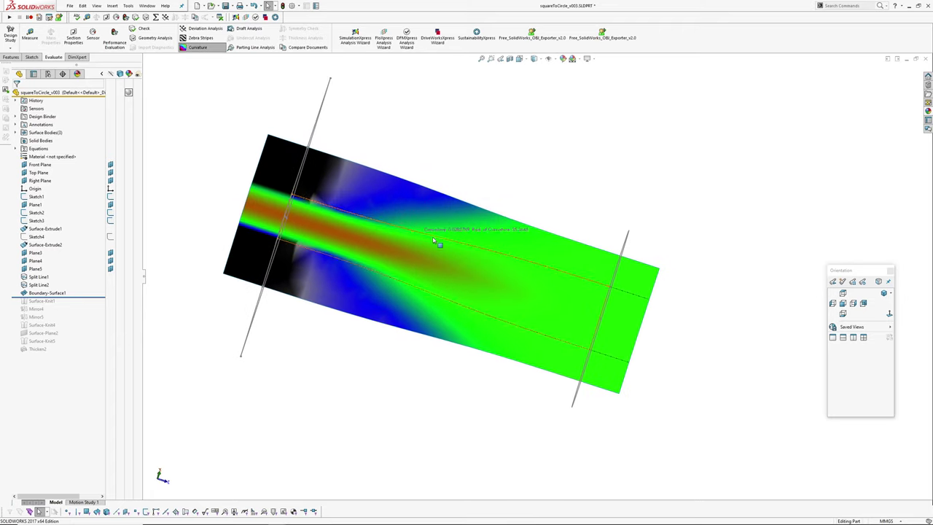
mouse_move(603, 292)
middle_down()
mouse_move(436, 416)
mouse_move(419, 360)
middle_up()
key(c)
- Try an offset of 10 mm for Plane4 and view the boundary surface
click(34, 260)
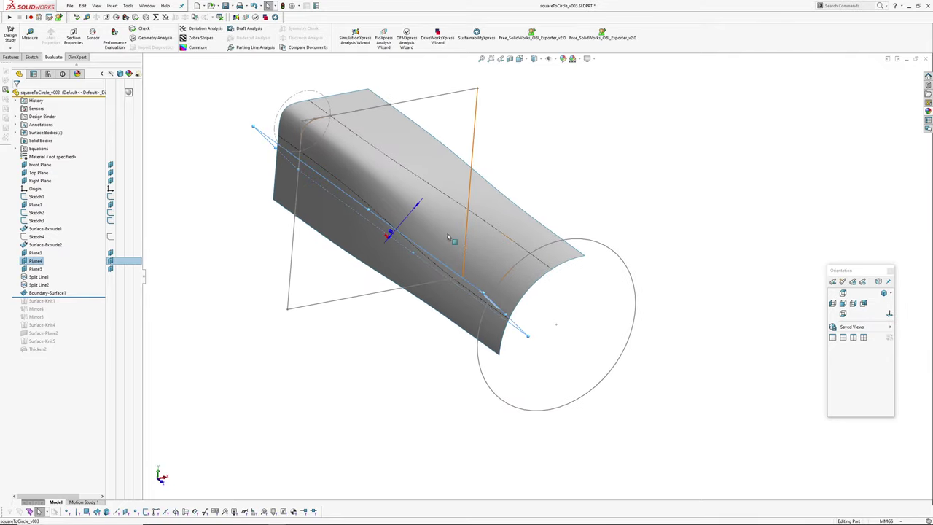
double_click(389, 234)
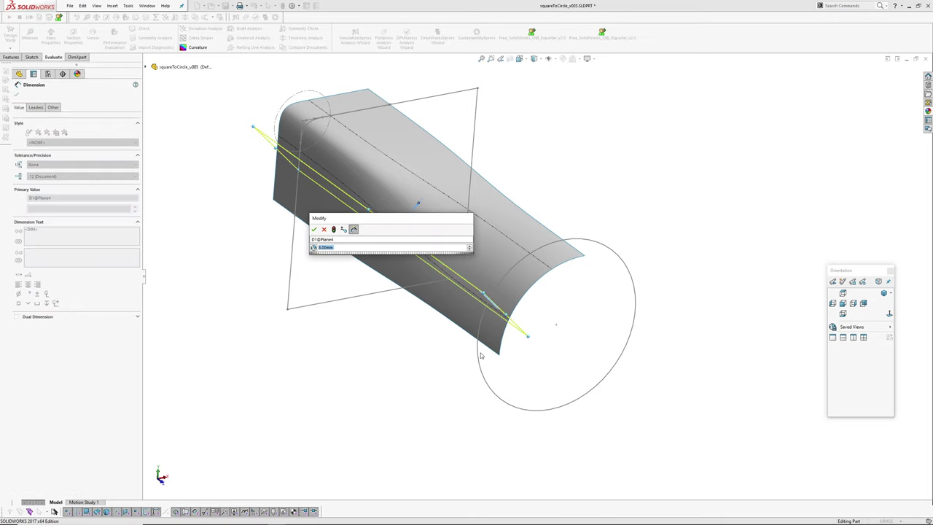
key(Return)
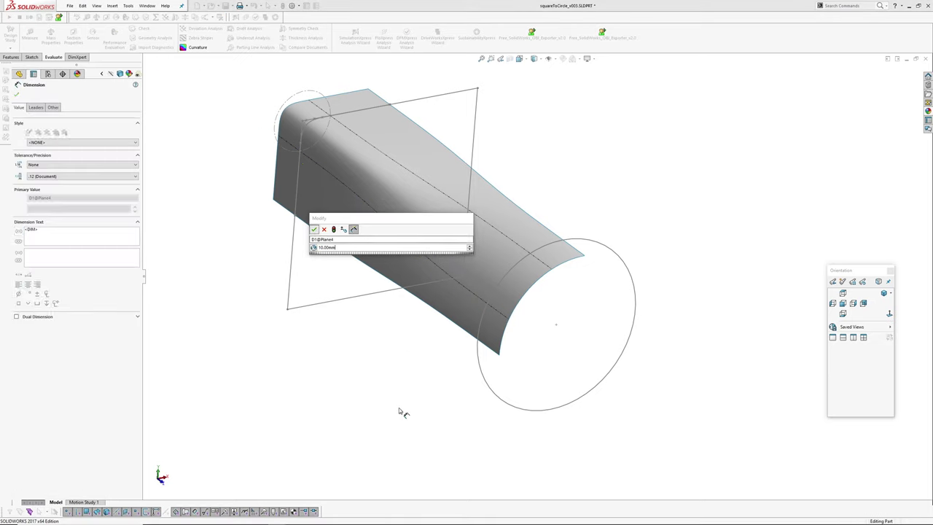
mouse_move(374, 374)
middle_down()
mouse_move(470, 368)
mouse_move(433, 252)
mouse_move(348, 268)
mouse_move(395, 346)
middle_up()
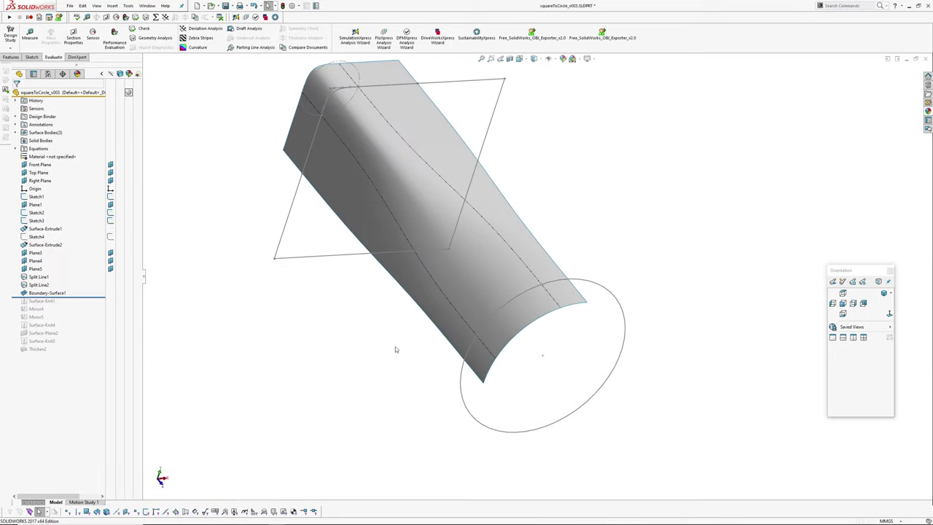
- Check the boundary surface's smoothness with the curvature display and with zebra stripes
key(c)
middle_drag(472, 279, 448, 377)
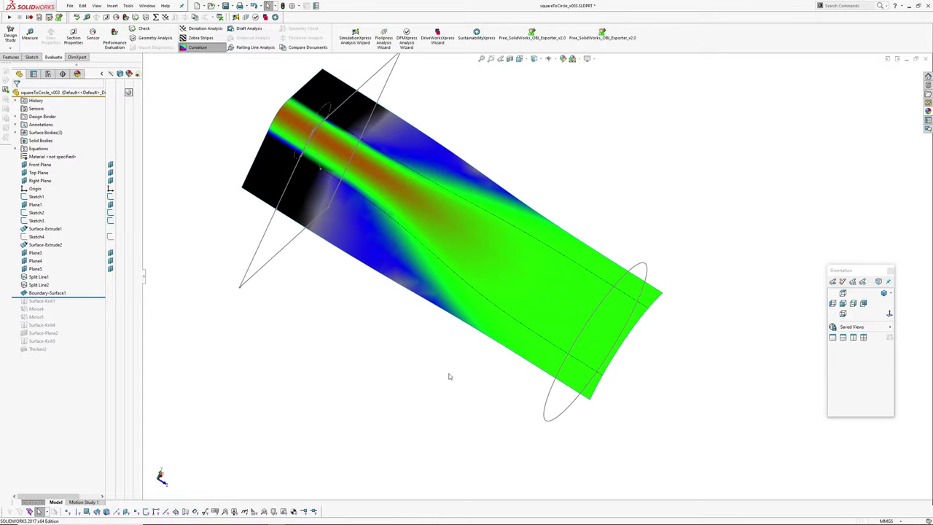
key(z)
key(Return)
middle_drag(551, 284, 480, 209)
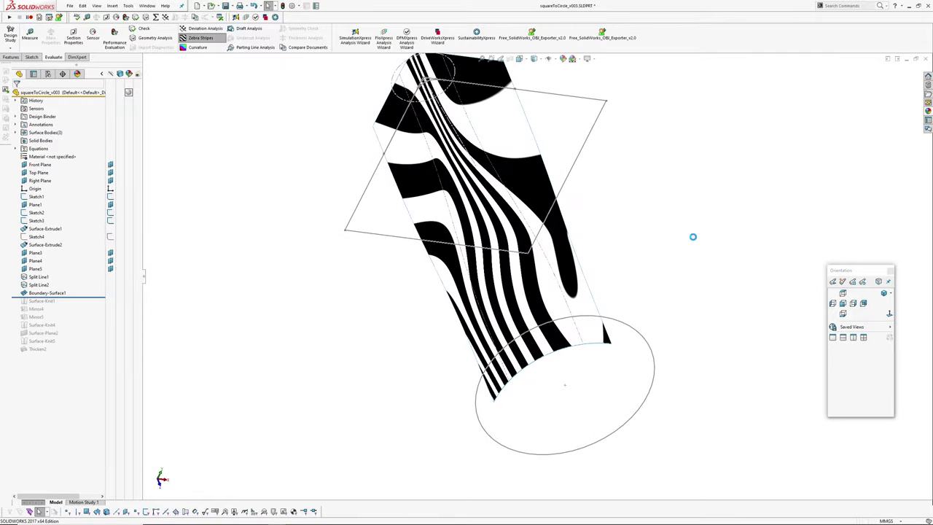
key(z)
mouse_move(627, 244)
middle_down()
mouse_move(505, 255)
mouse_move(377, 308)
middle_up()
- Roll the model forward through Thicken2 and display the complete body shaded without edges
drag(83, 297, 62, 363)
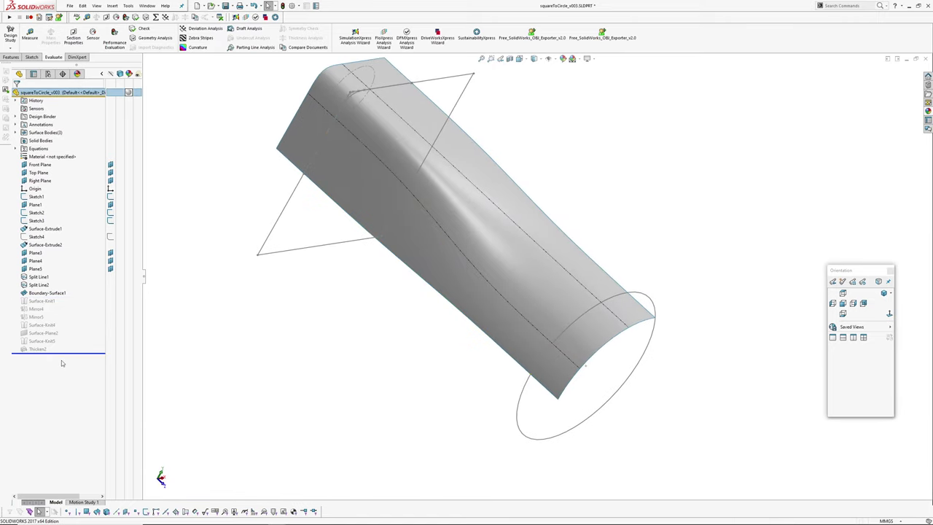
middle_drag(384, 345, 357, 276)
middle_drag(475, 258, 561, 146)
click(545, 59)
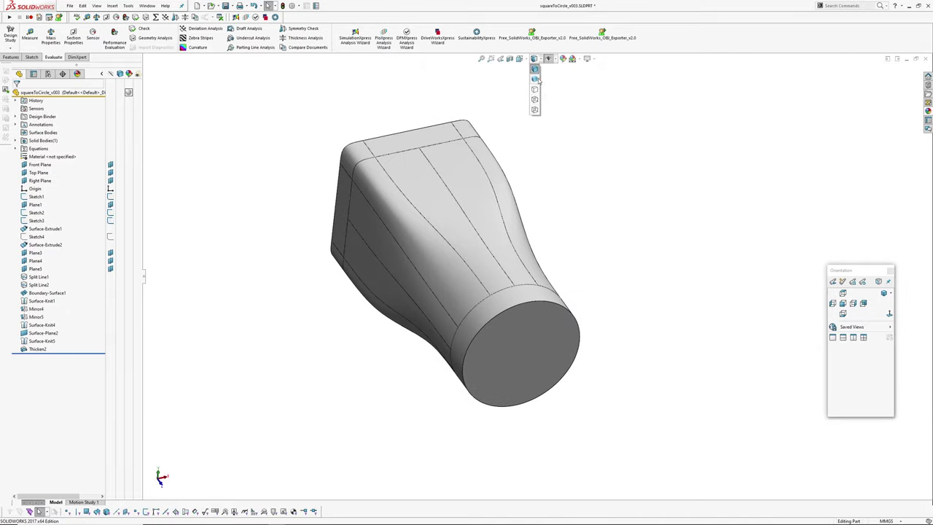
click(538, 108)
mouse_move(519, 221)
middle_down()
mouse_move(563, 268)
mouse_move(541, 233)
middle_up()
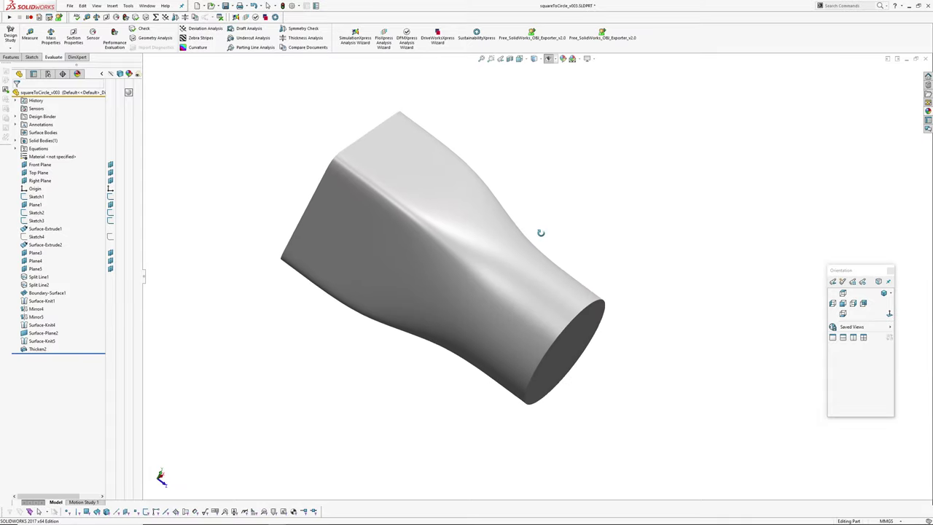
- Examine the zebra stripes across the complete transition body, especially along the rounded corner, and turn them off
key(z)
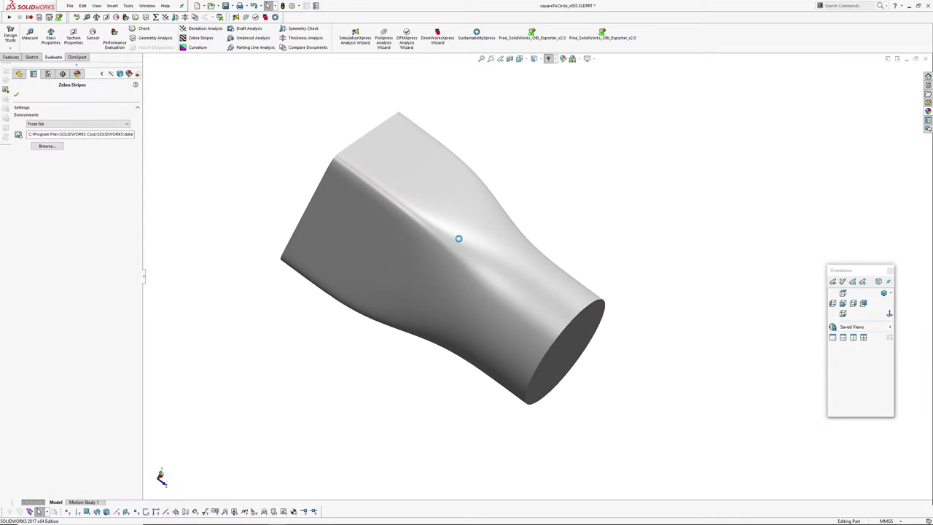
middle_drag(458, 238, 660, 320)
scroll(540, 268, down, 4)
key(Escape)
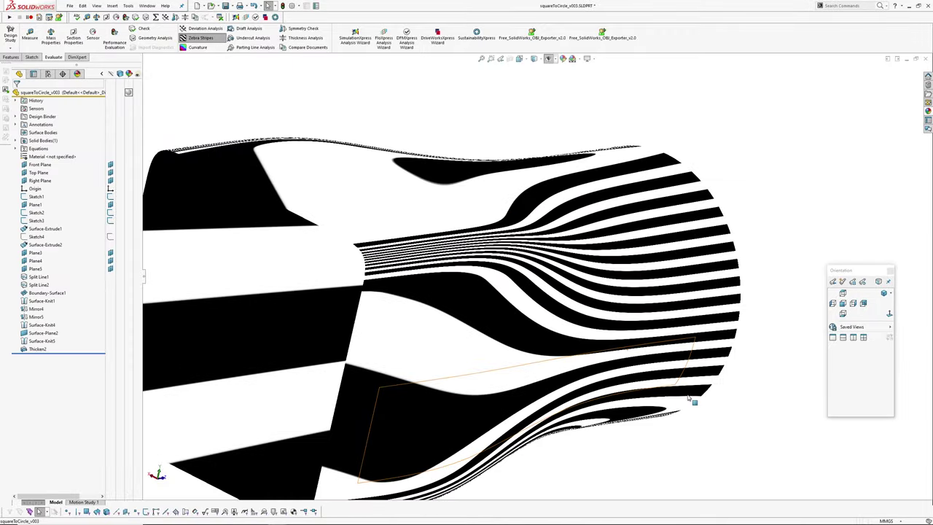
middle_drag(683, 449, 545, 395)
scroll(545, 395, up, 3)
key(z)
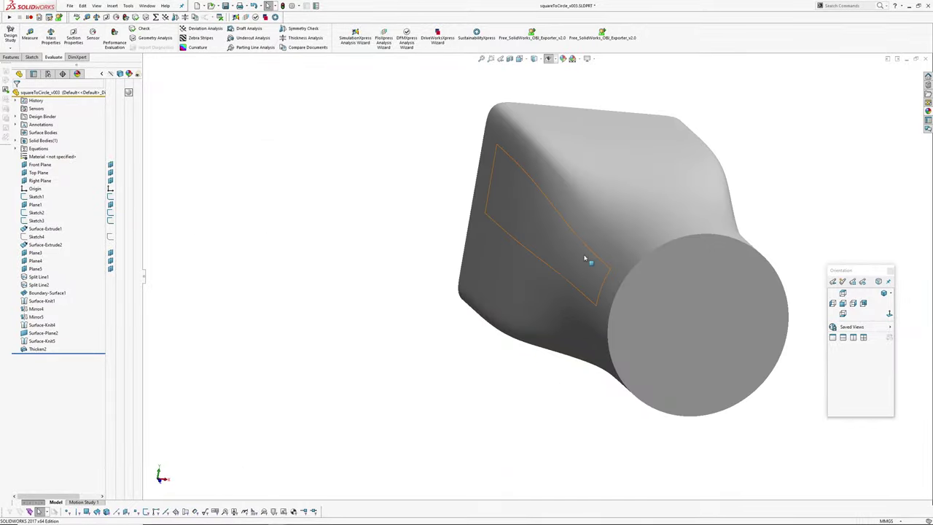
- Show the body's edges again and inspect the corner face between its split edges
mouse_move(584, 258)
middle_down()
mouse_move(566, 292)
mouse_move(512, 312)
middle_up()
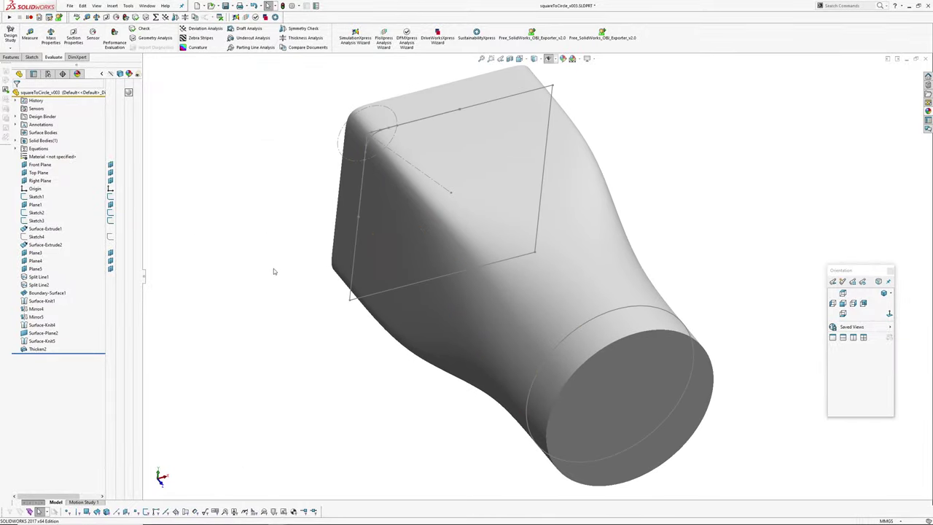
middle_drag(319, 275, 604, 358)
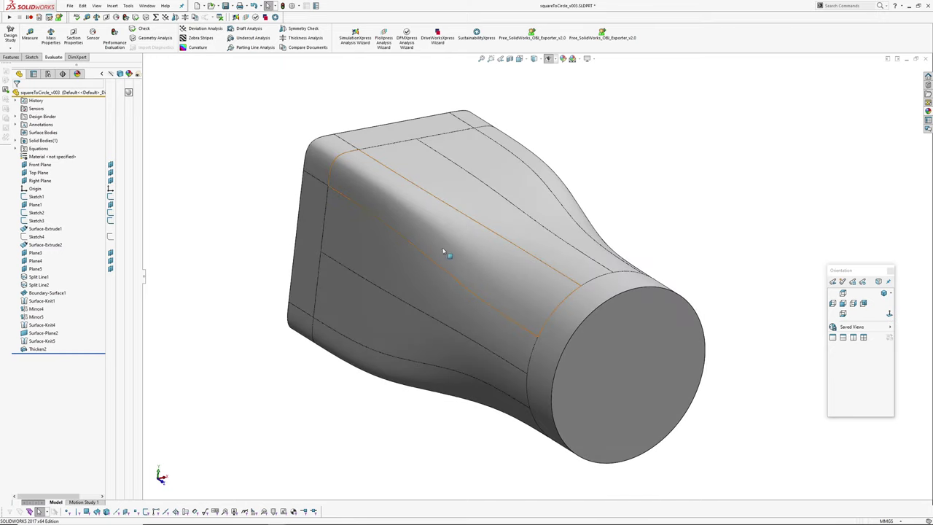
middle_drag(562, 306, 590, 250)
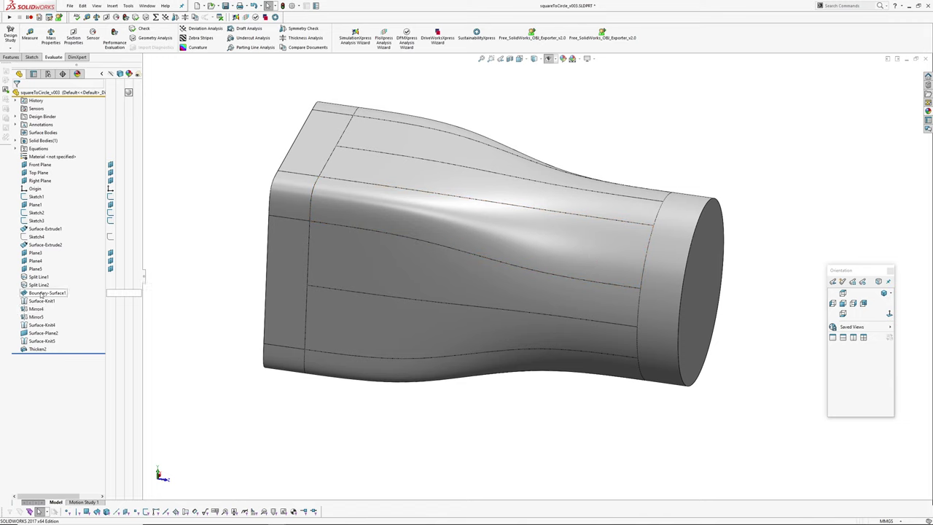
- Review the equations that link the Plane4 and Plane5 offsets to circlePlaneOffset, leaving them unchanged
click(157, 17)
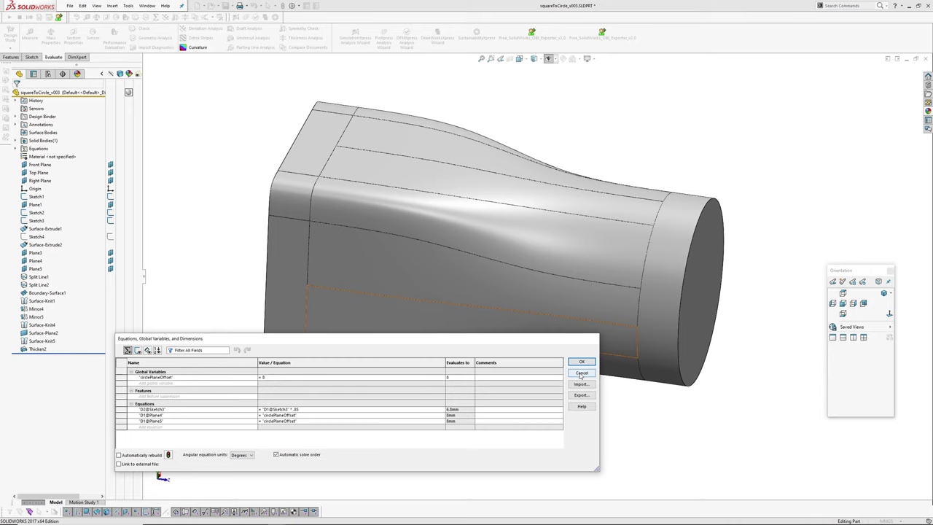
click(581, 375)
ctrl+middle_drag(527, 302, 523, 327)
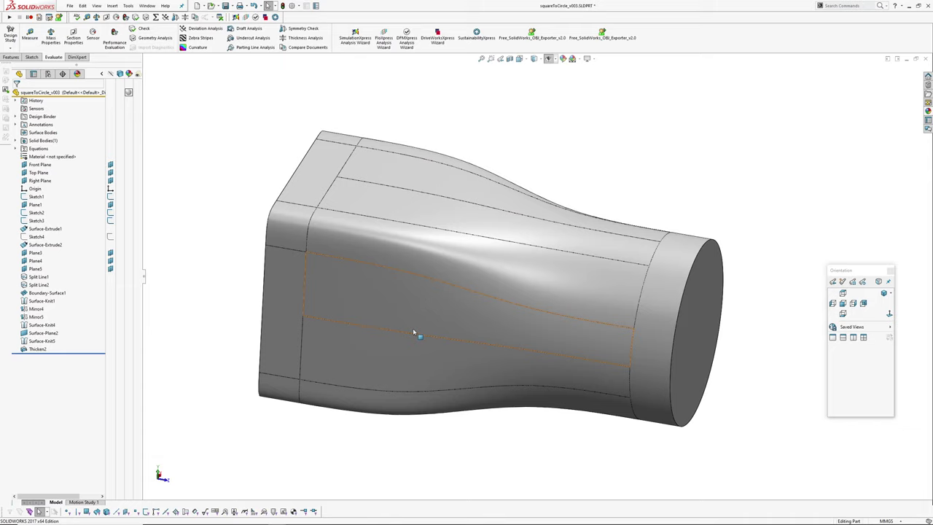
middle_drag(435, 308, 199, 210)
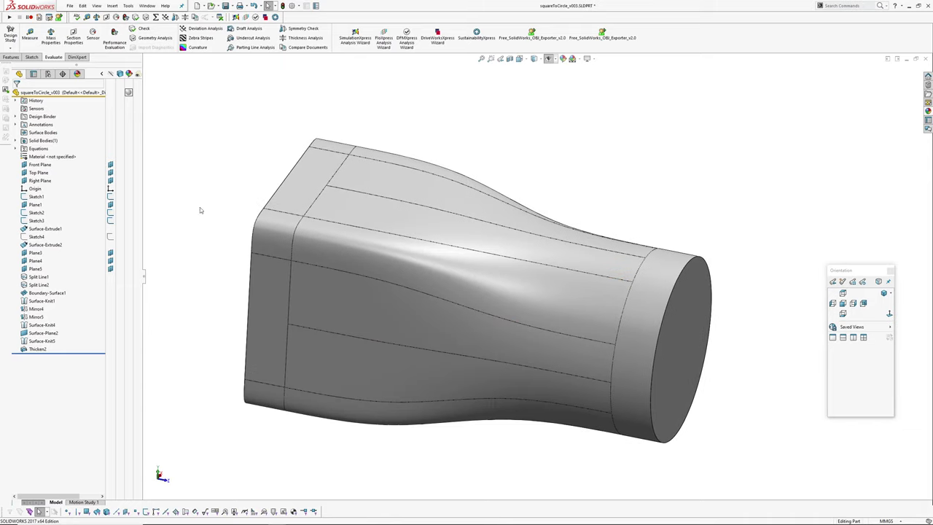
- Roll back to before Surface-Knit1 and examine the Curvature To Face settings, curvature combs and zebra preview of Boundary-Surface1
click(38, 301)
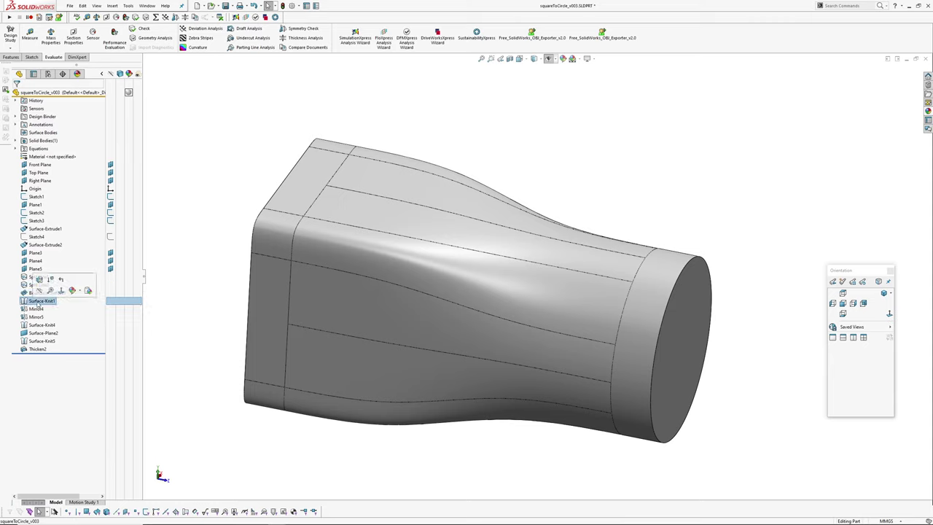
click(61, 290)
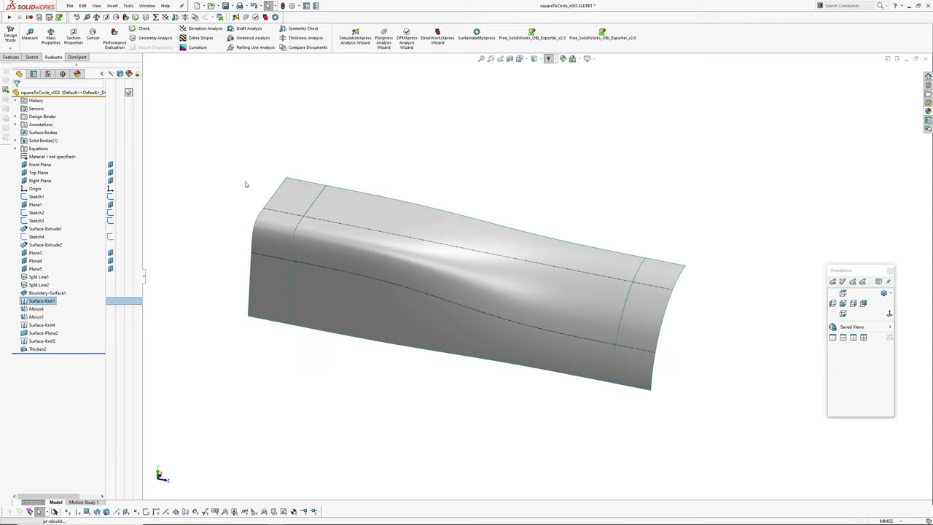
click(51, 293)
click(59, 274)
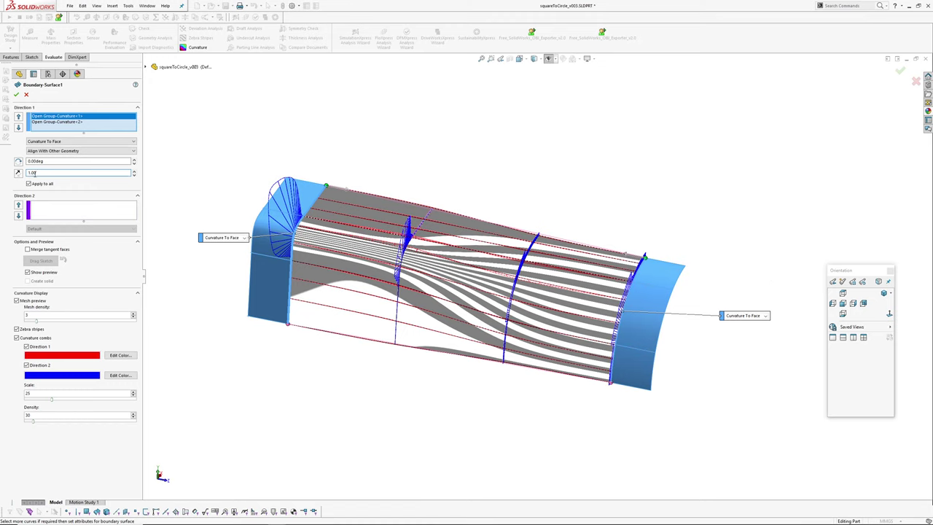
mouse_move(410, 283)
middle_down()
mouse_move(419, 230)
mouse_move(414, 270)
middle_up()
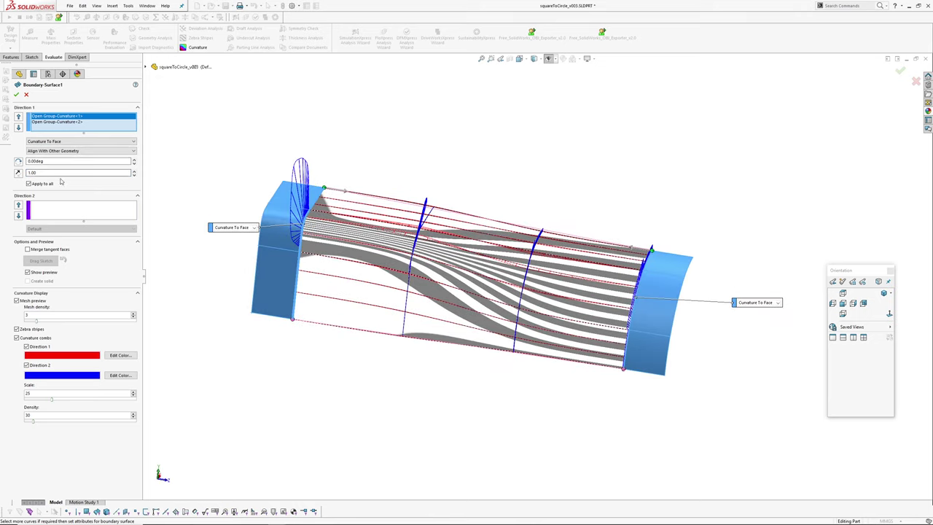
middle_drag(408, 281, 426, 267)
ctrl+middle_drag(542, 228, 551, 238)
click(915, 82)
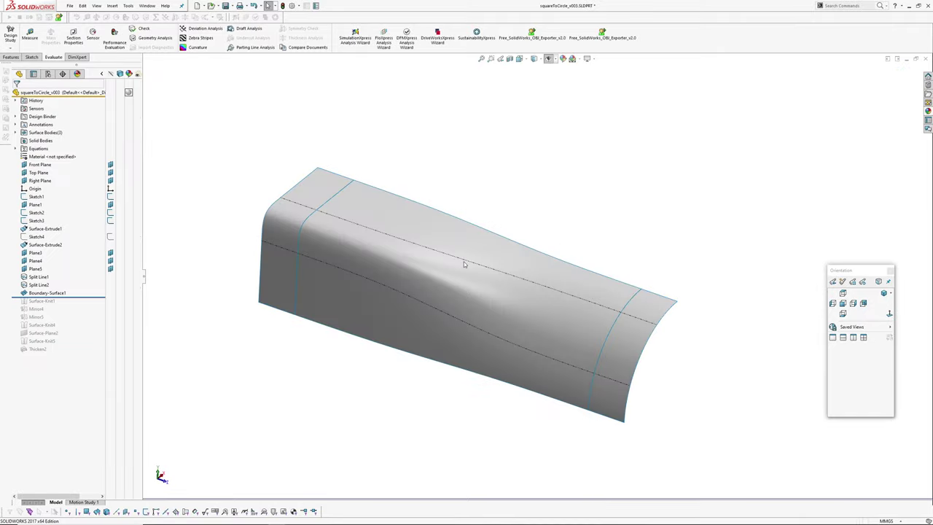
- Roll the model forward through Thicken2 to restore the complete transition body
ctrl+middle_drag(434, 287, 442, 260)
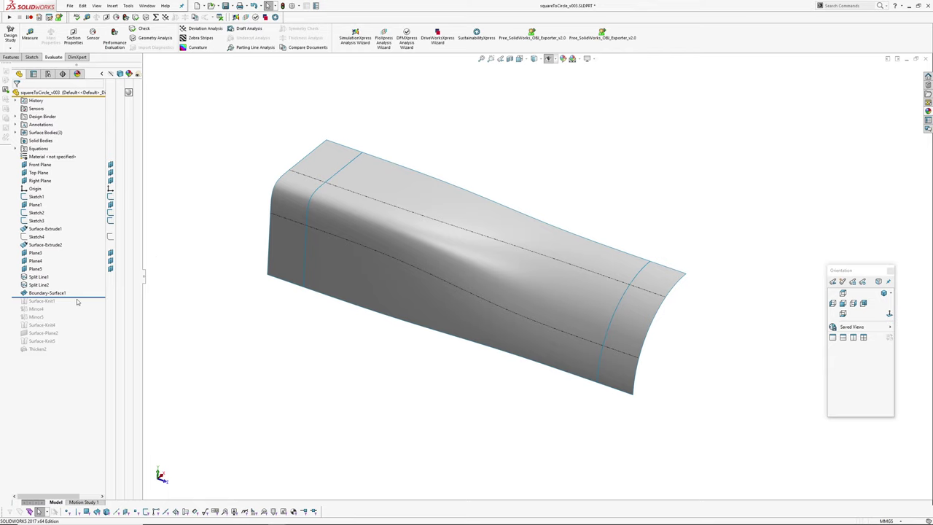
drag(77, 299, 67, 354)
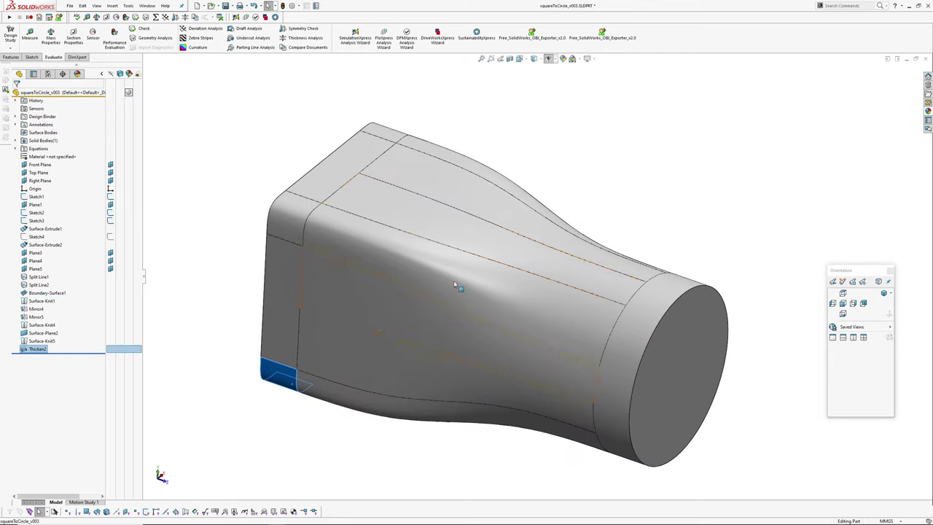
- Return the transition body to the isometric view and switch to the squareToCircle_v004 part
middle_drag(390, 253, 483, 156)
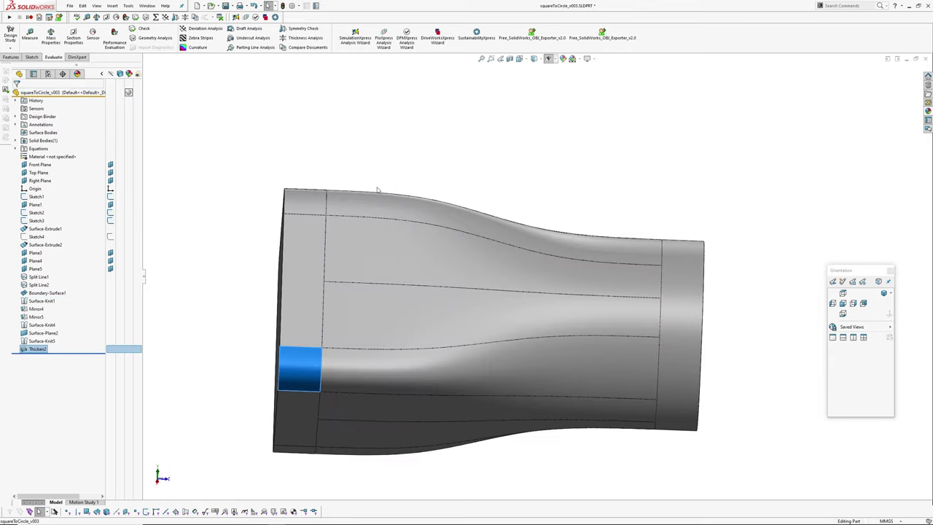
click(510, 167)
key(ctrl+7)
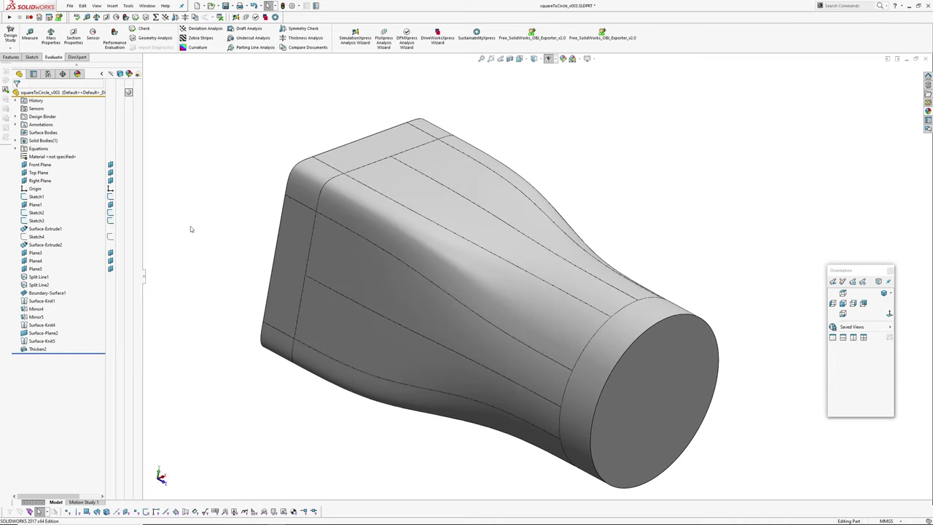
click(146, 5)
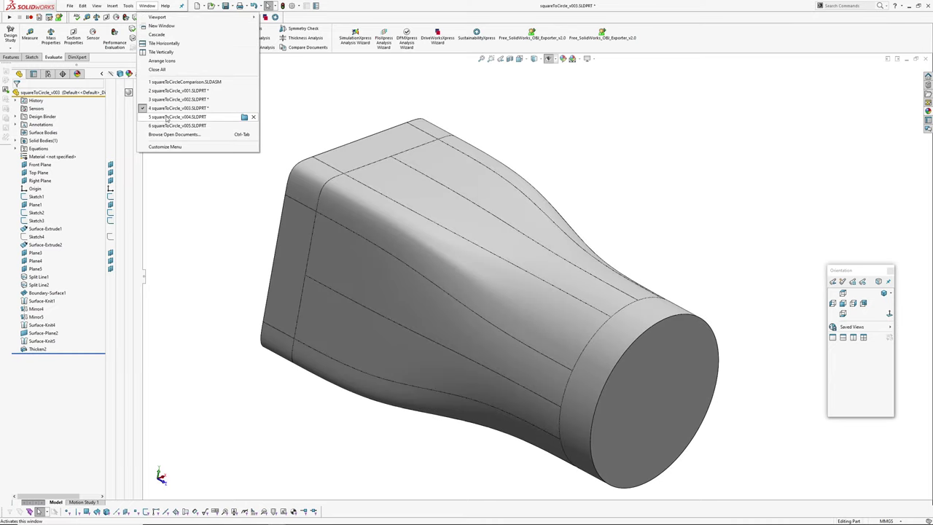
click(167, 118)
ctrl+middle_drag(317, 268, 359, 235)
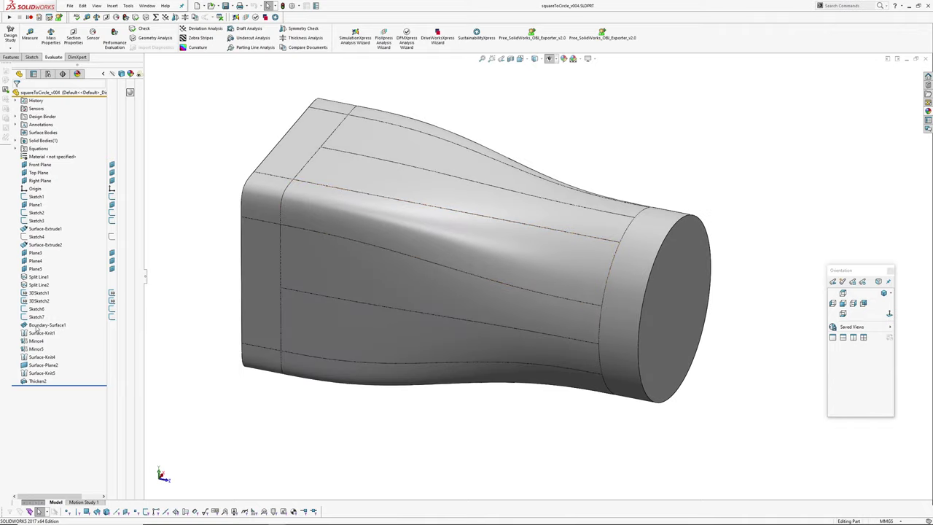
- Roll the model back to before 3DSketch2 and inspect Plane3, Plane5 and the split lines on the circular end's surface
click(38, 300)
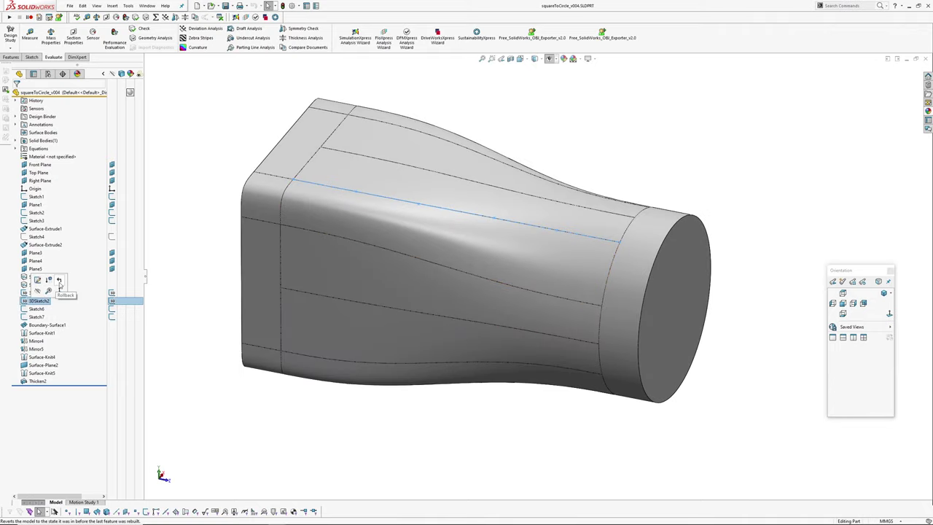
click(35, 253)
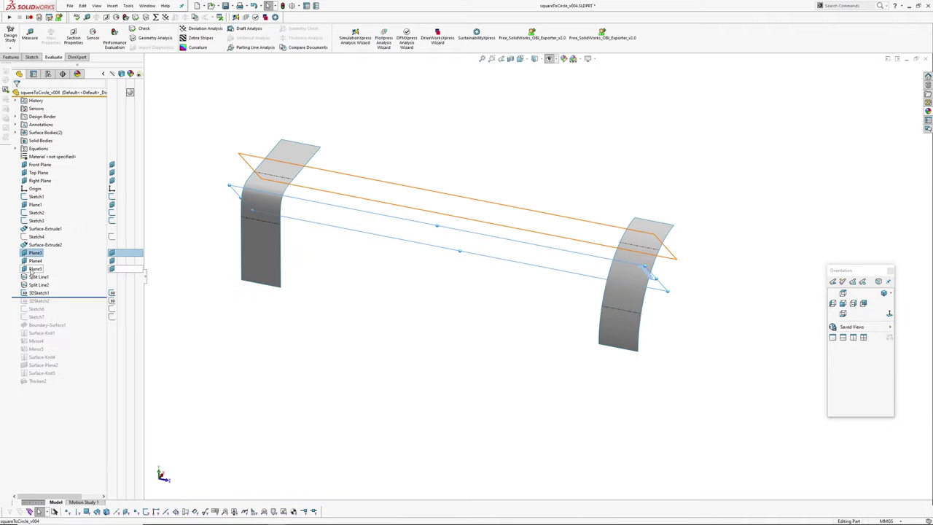
click(33, 268)
mouse_move(483, 255)
middle_down()
mouse_move(589, 257)
mouse_move(489, 243)
middle_up()
scroll(614, 297, down, 3)
click(619, 292)
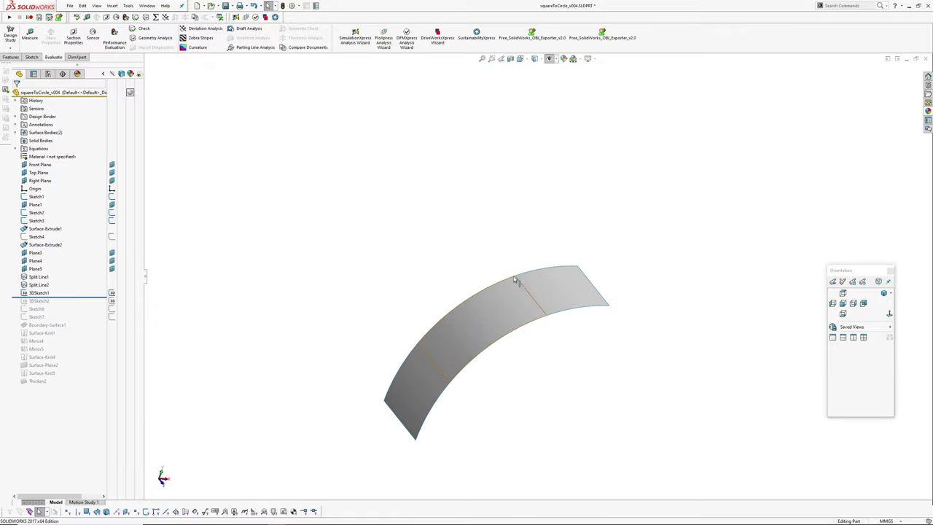
click(429, 363)
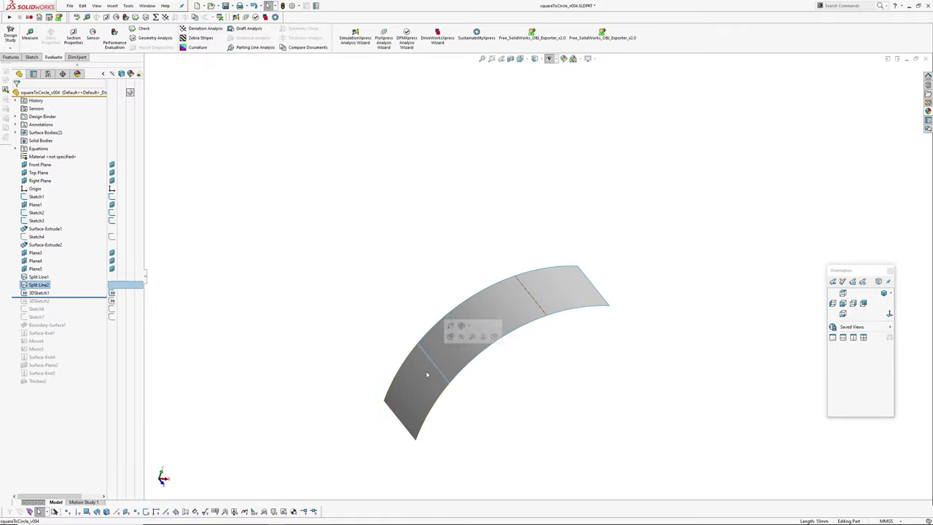
mouse_move(425, 370)
middle_down()
mouse_move(417, 259)
mouse_move(410, 285)
middle_up()
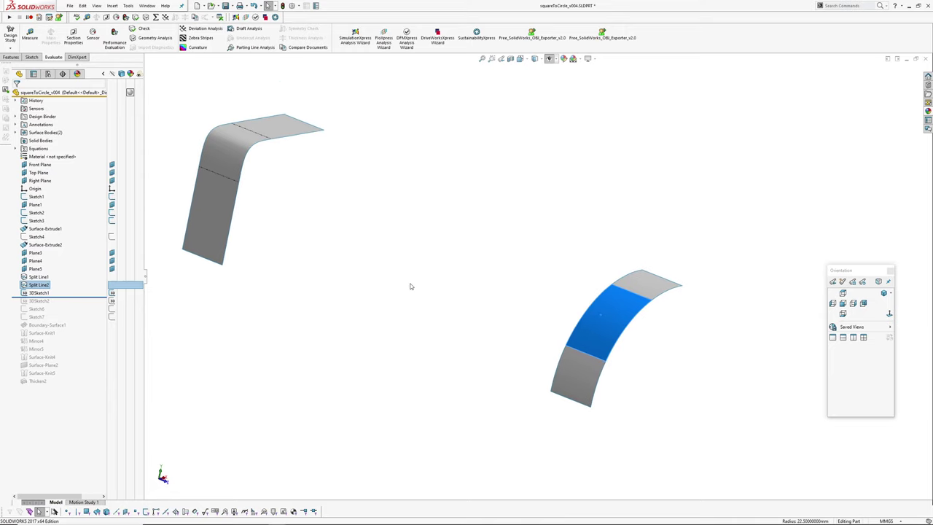
- Open 3DSketch1 for editing and review the properties of its style spline
key(Escape)
click(38, 292)
click(39, 271)
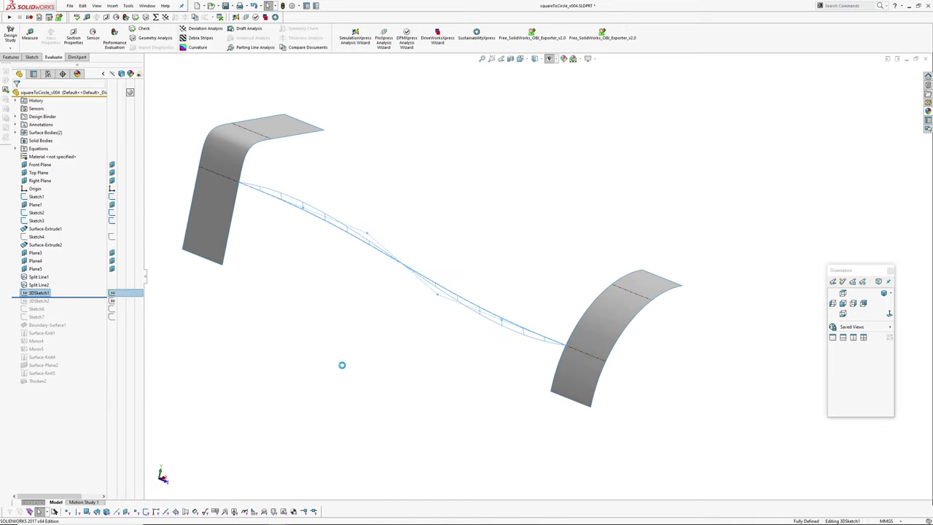
mouse_move(360, 340)
middle_down()
mouse_move(349, 284)
mouse_move(383, 298)
mouse_move(367, 323)
middle_up()
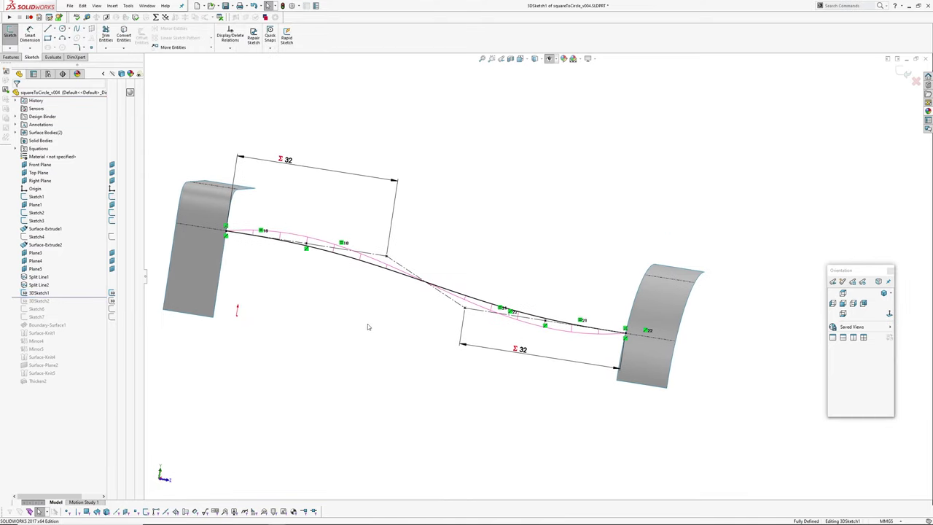
click(364, 265)
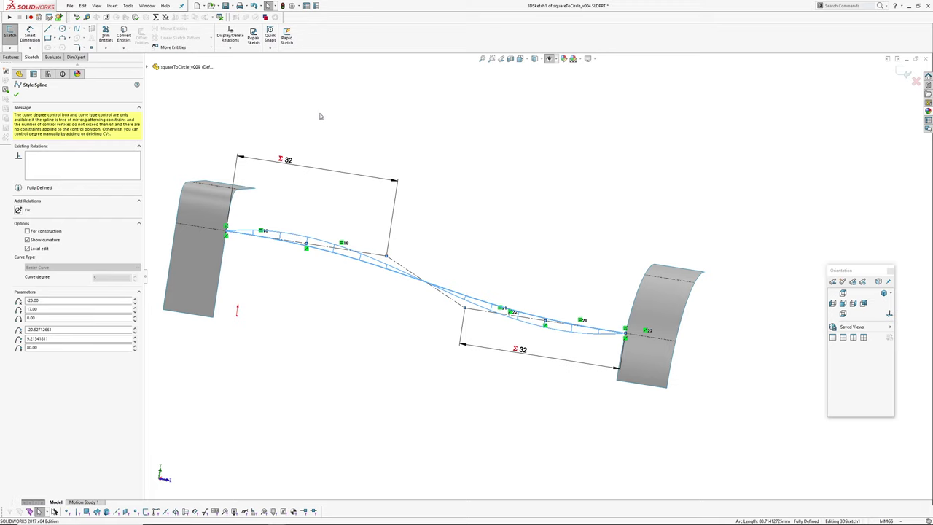
click(378, 364)
- Examine the style spline's control polygon, relations and curvature comb where it meets the split edges at both ends
scroll(317, 248, up, 3)
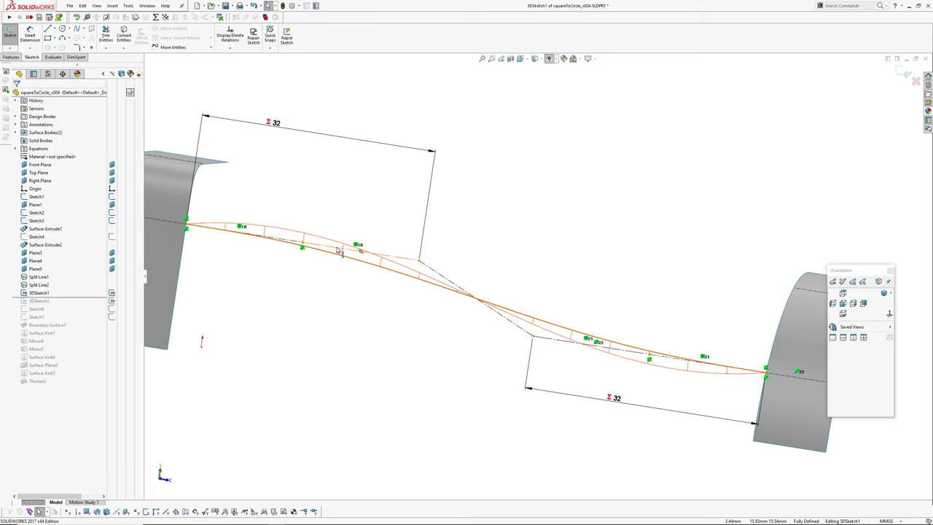
click(178, 231)
scroll(341, 268, down, 3)
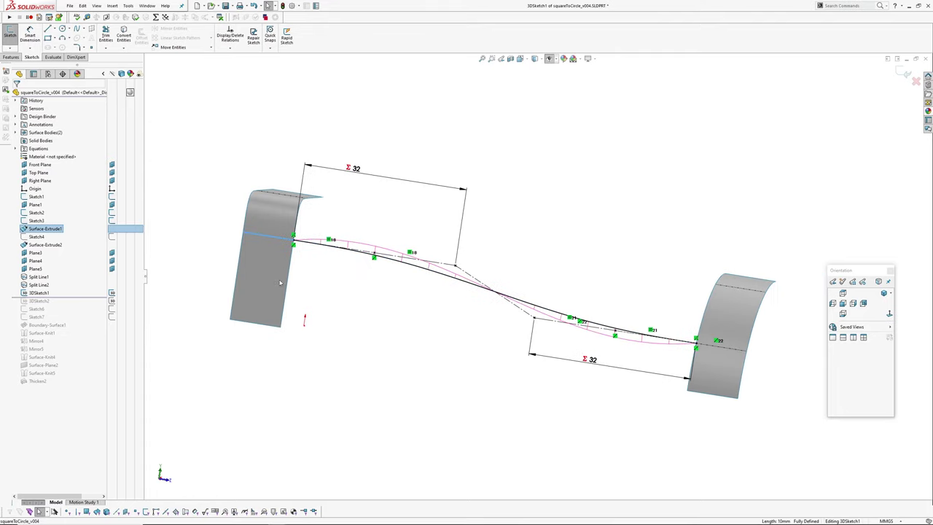
click(341, 268)
middle_drag(408, 306, 497, 373)
scroll(501, 348, up, 2)
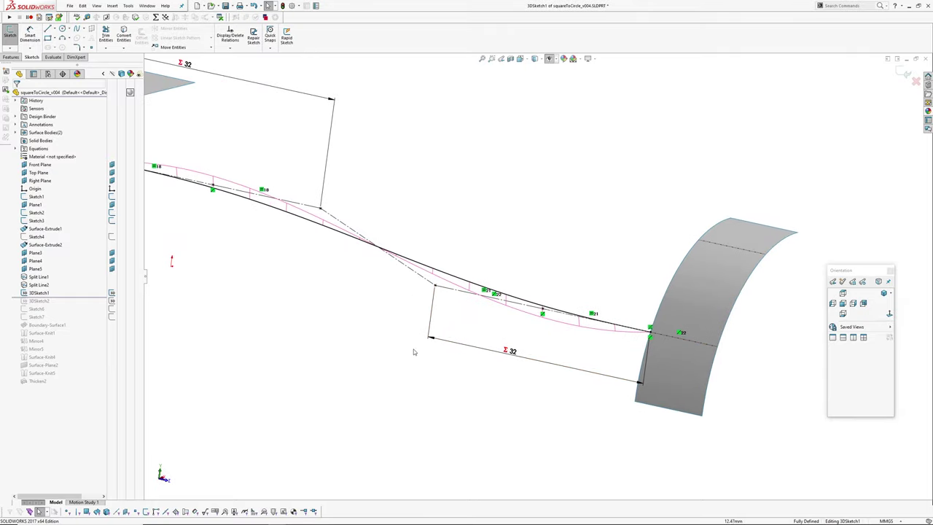
scroll(539, 301, down, 2)
middle_drag(537, 301, 513, 320)
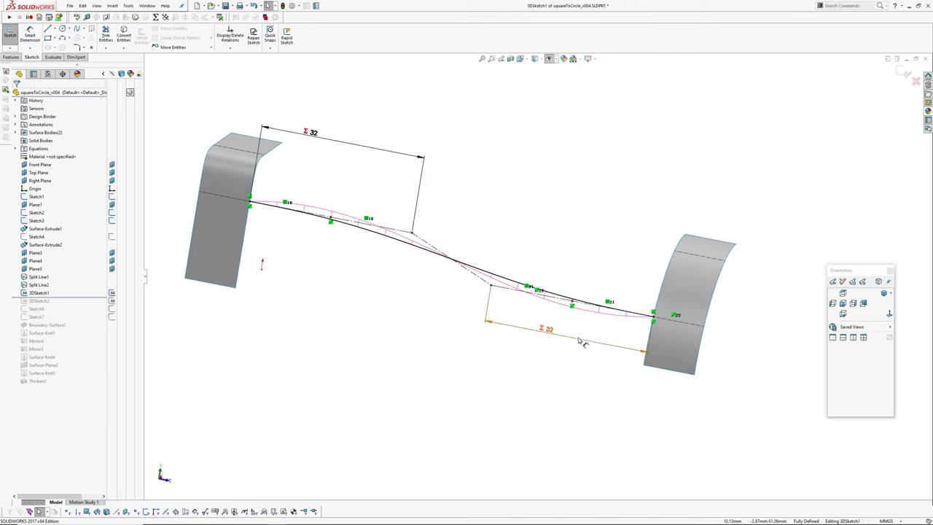
- Review the global variables and equations that drive the control-polygon dimensions of 3DSketch1, leaving them unchanged
click(550, 333)
click(212, 82)
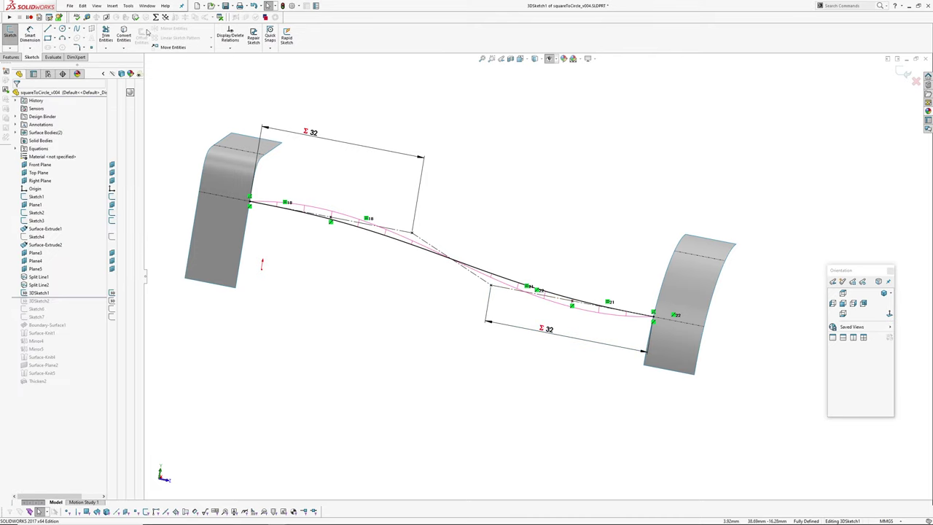
click(156, 17)
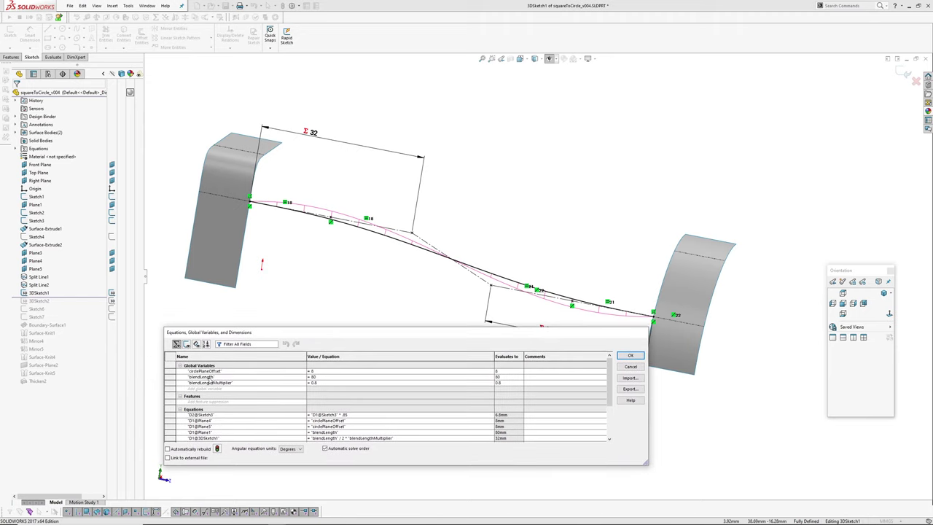
middle_drag(294, 173, 291, 156)
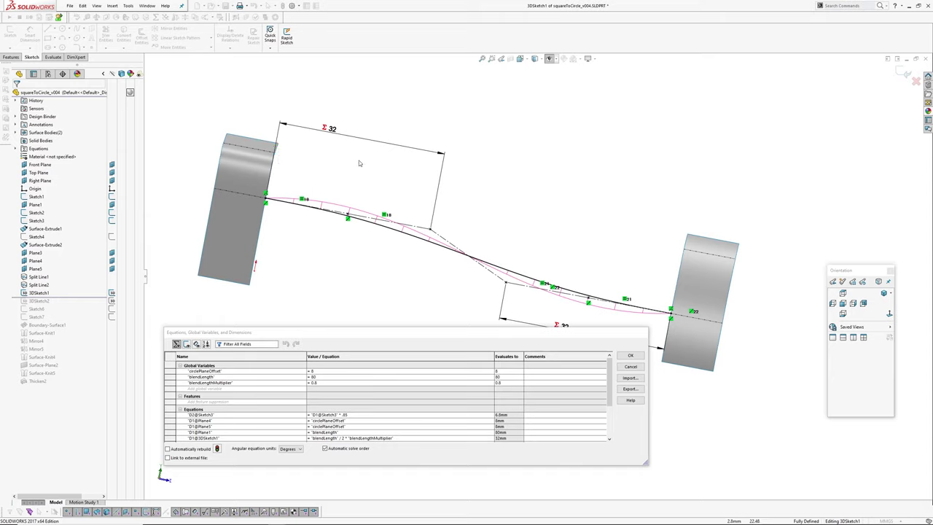
click(630, 365)
- Check the blendLength formula behind the control-polygon dimension at the square end and close it without changes
double_click(331, 129)
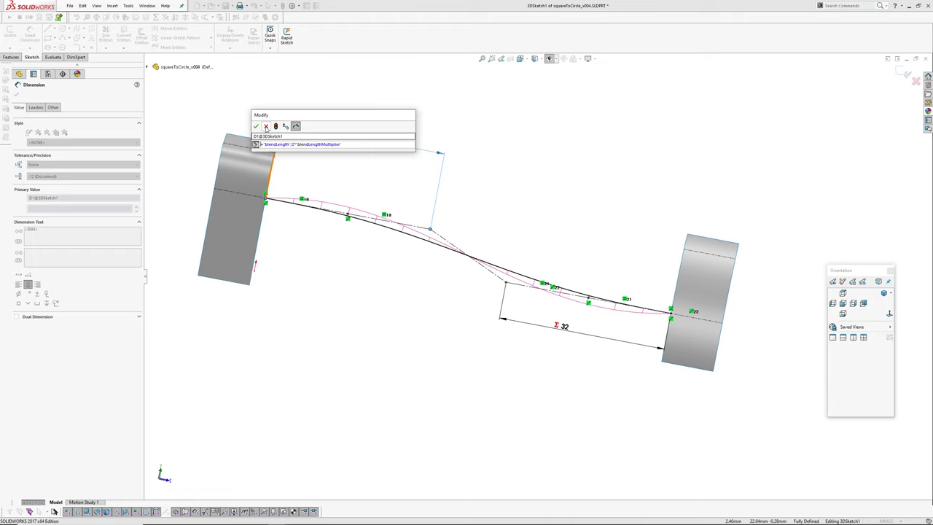
click(266, 127)
click(536, 181)
ctrl+middle_drag(535, 180, 535, 202)
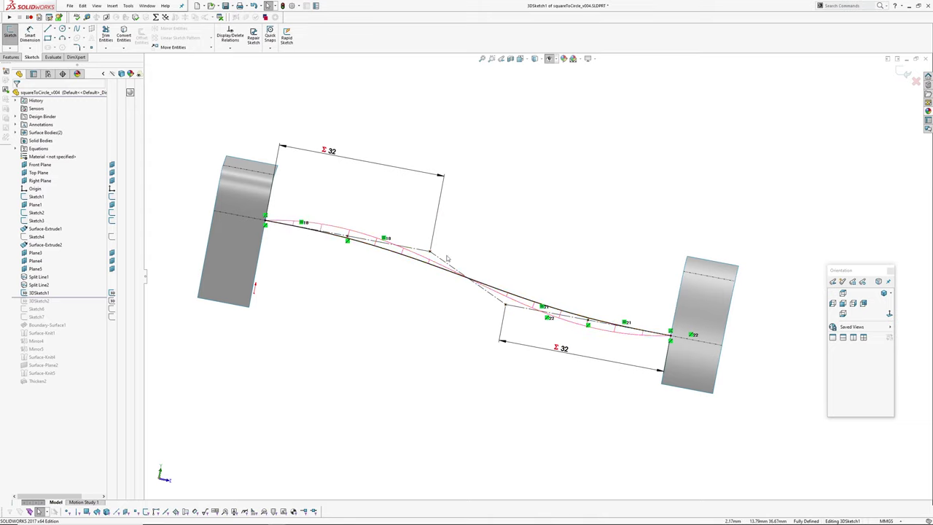
- Try a blendLengthMultiplier of 0.7 in the global variables and set it back to 0.8
click(545, 312)
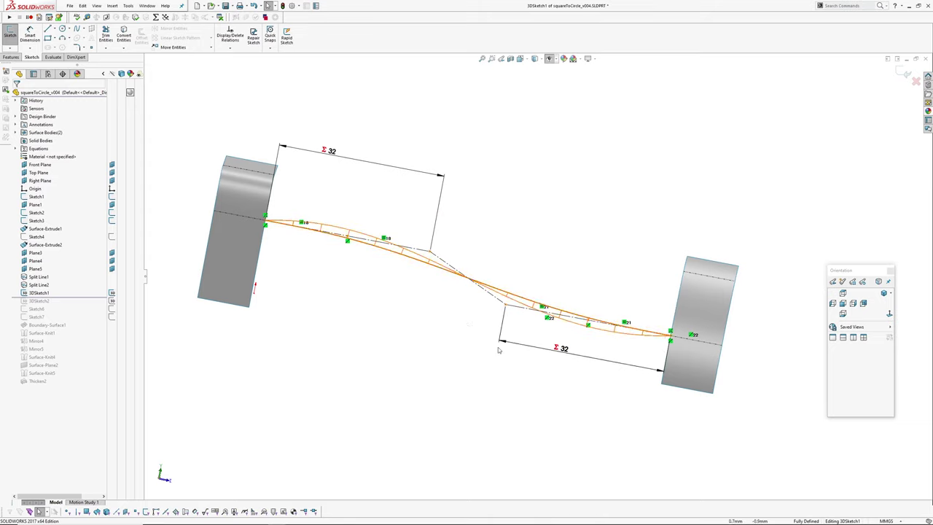
click(156, 18)
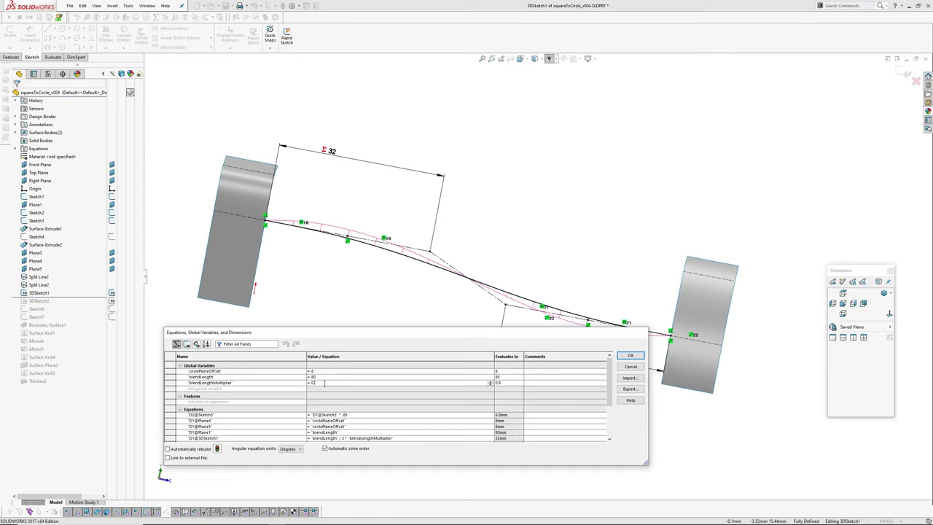
text(.7)
key(Tab)
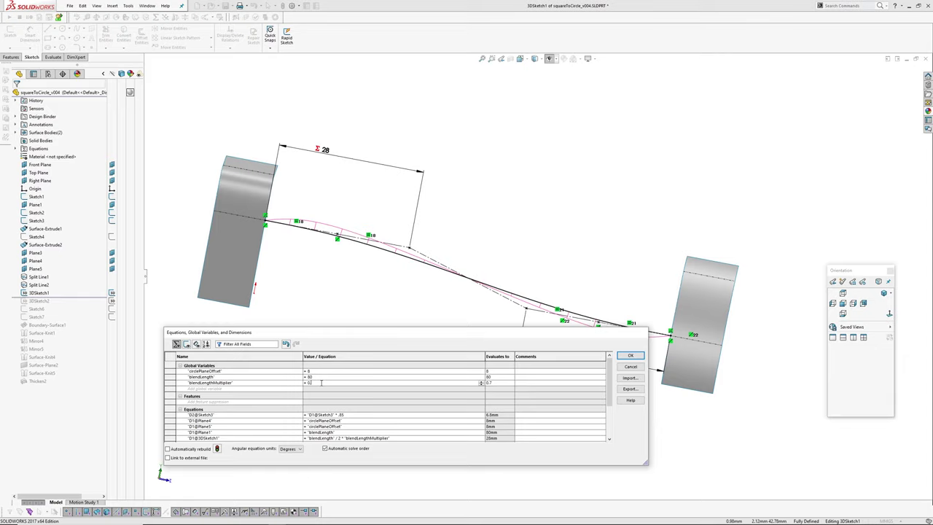
text(8)
key(Return)
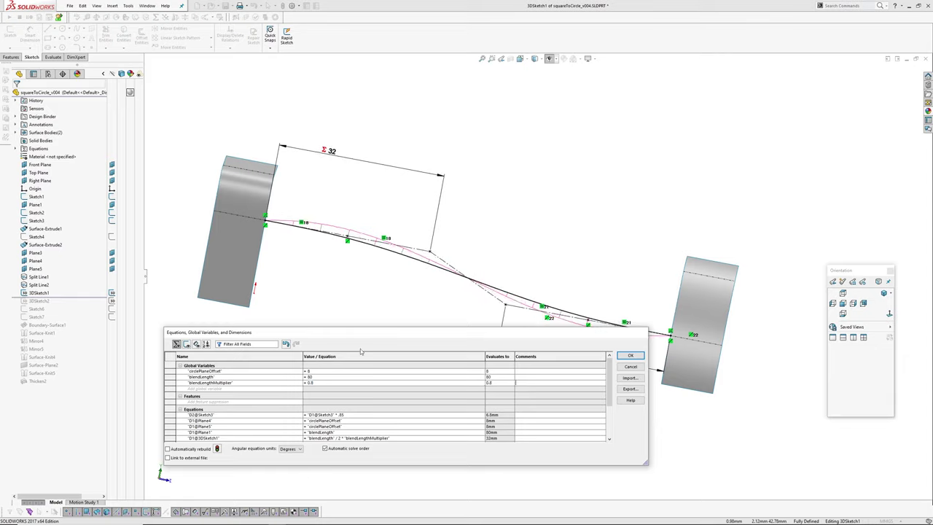
click(630, 355)
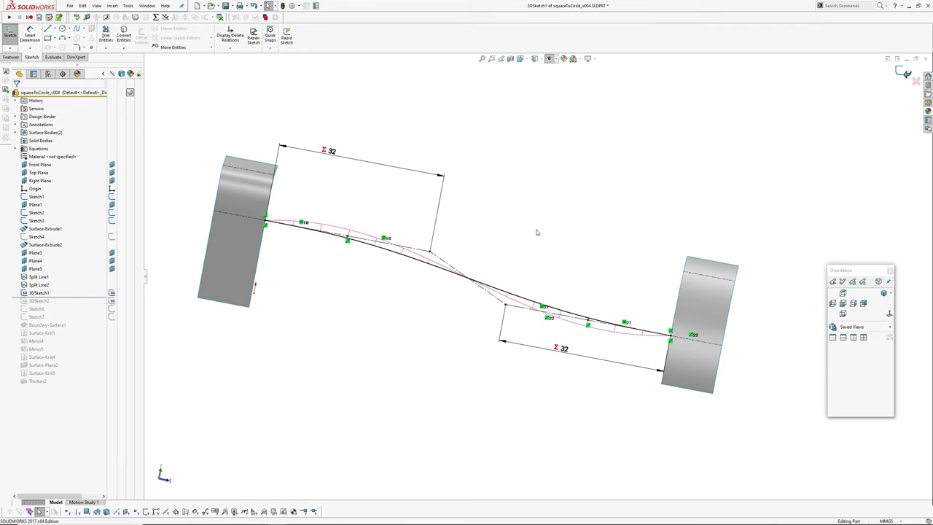
- Exit 3DSketch1 with a rebuild and show the model's sketches around the spline
key(ctrl+b)
mouse_move(435, 260)
middle_down()
mouse_move(460, 223)
mouse_move(430, 289)
middle_up()
key(h)
ctrl+middle_drag(484, 338, 480, 332)
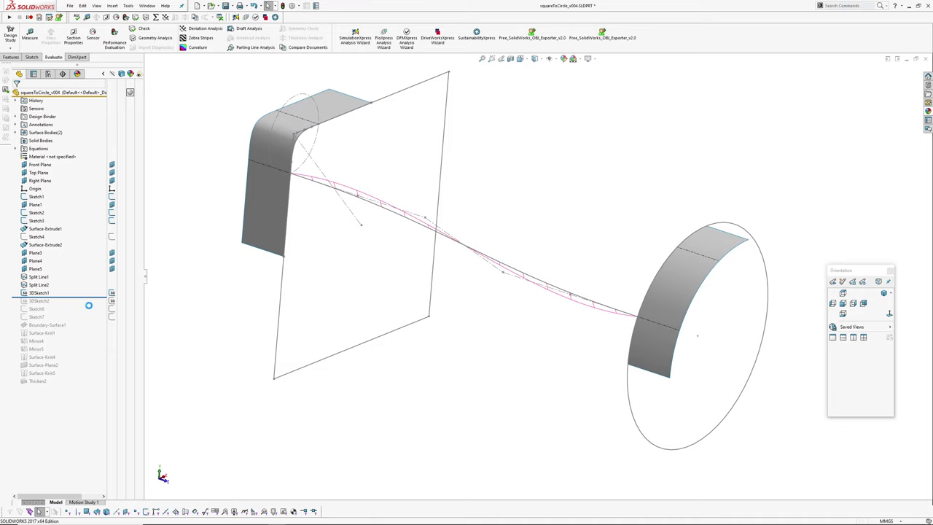
click(510, 274)
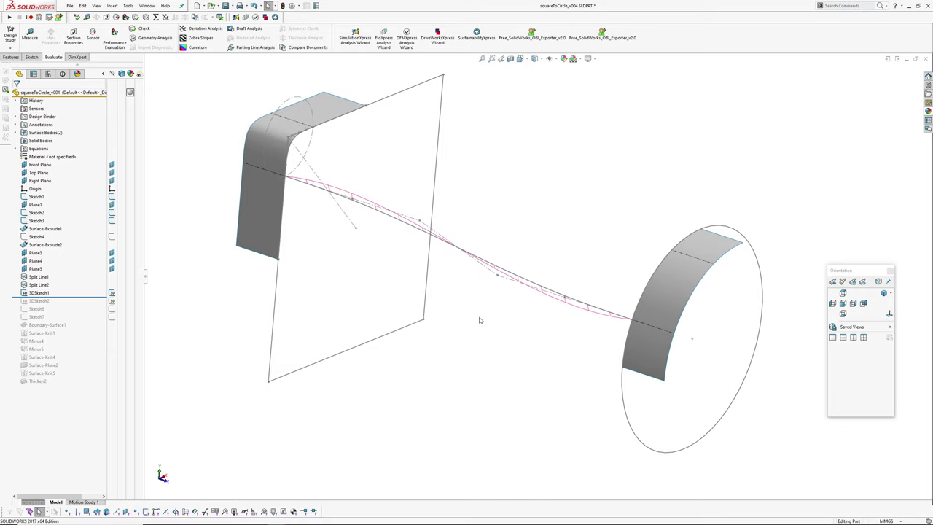
middle_drag(479, 320, 502, 323)
- Roll the model forward past 3DSketch2 and inspect its spline and driving dimensions
drag(67, 296, 68, 304)
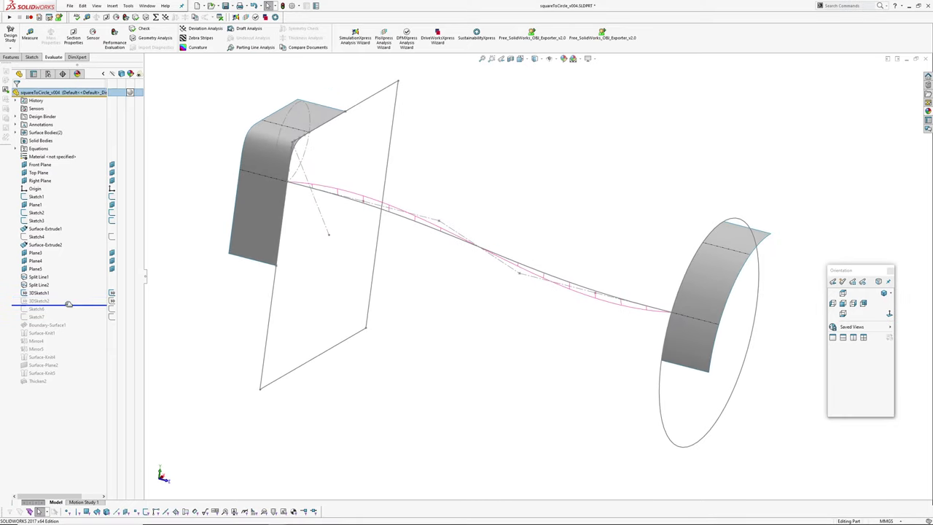
click(40, 302)
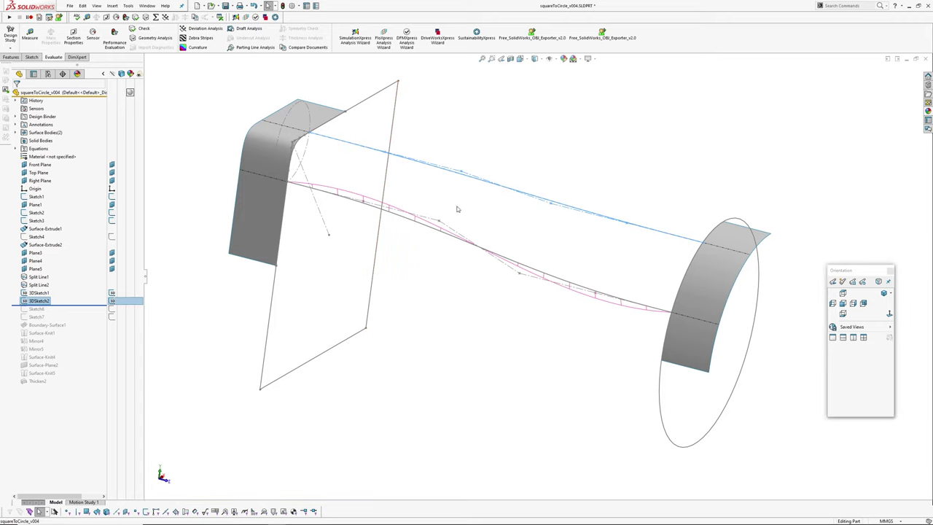
middle_drag(459, 209, 488, 193)
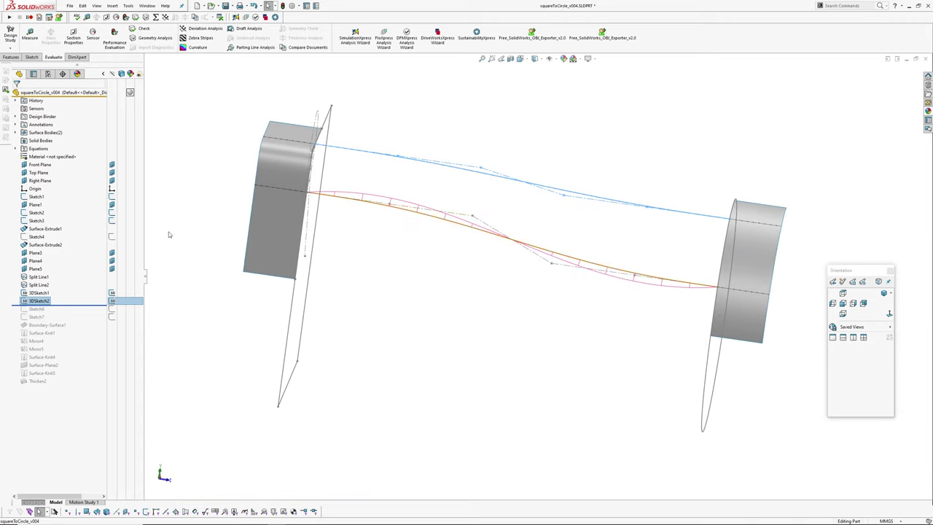
double_click(45, 299)
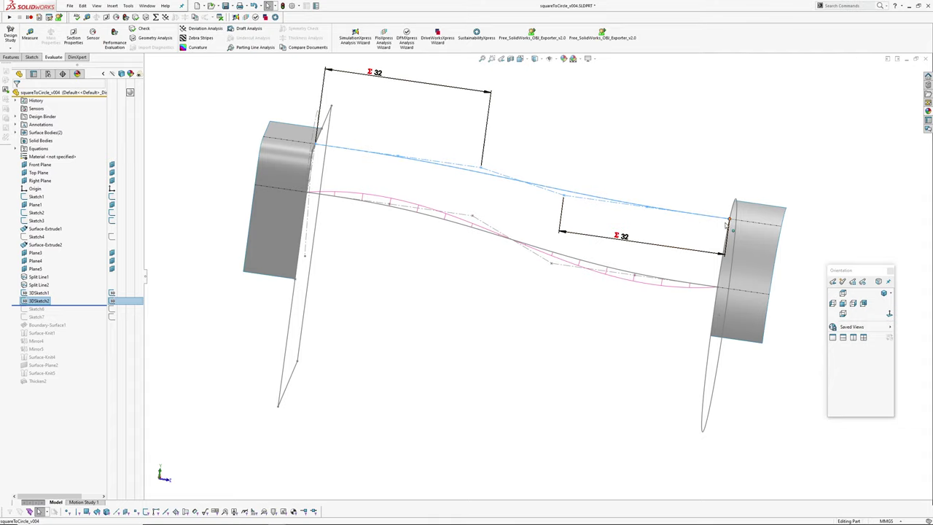
click(516, 349)
ctrl+middle_drag(513, 353, 513, 366)
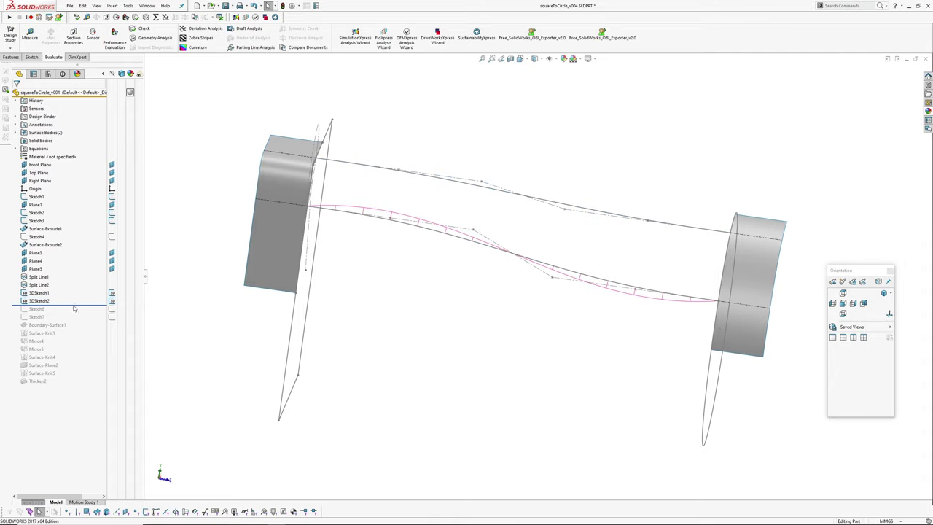
- Roll the model forward past Sketch7 and inspect the Sketch6 spline among the four guide curves
drag(74, 306, 50, 321)
click(36, 308)
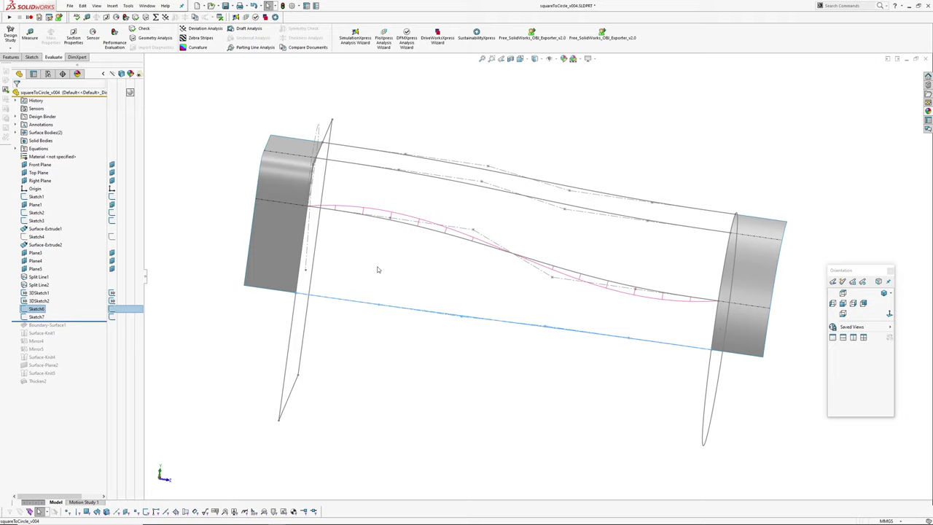
middle_drag(378, 269, 304, 260)
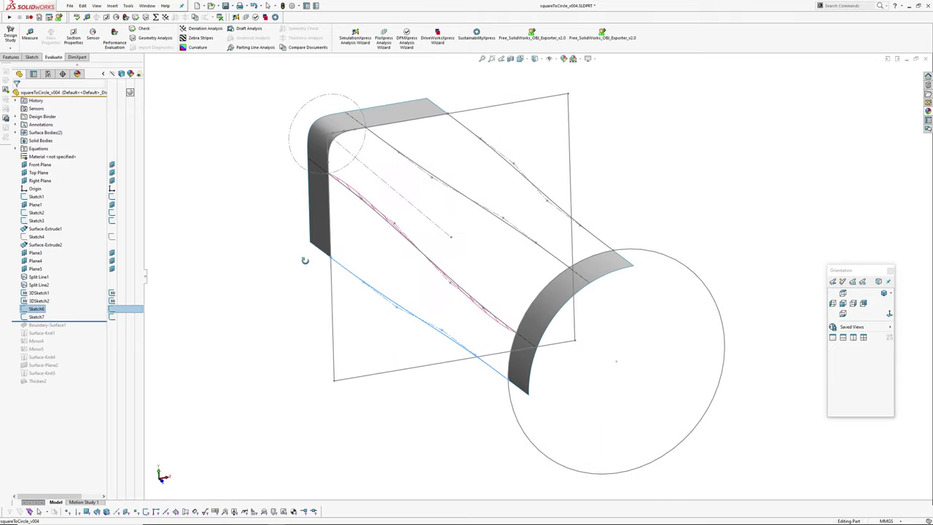
- Inspect the Sketch7 and Sketch6 splines from several angles among the four guide curves
click(34, 317)
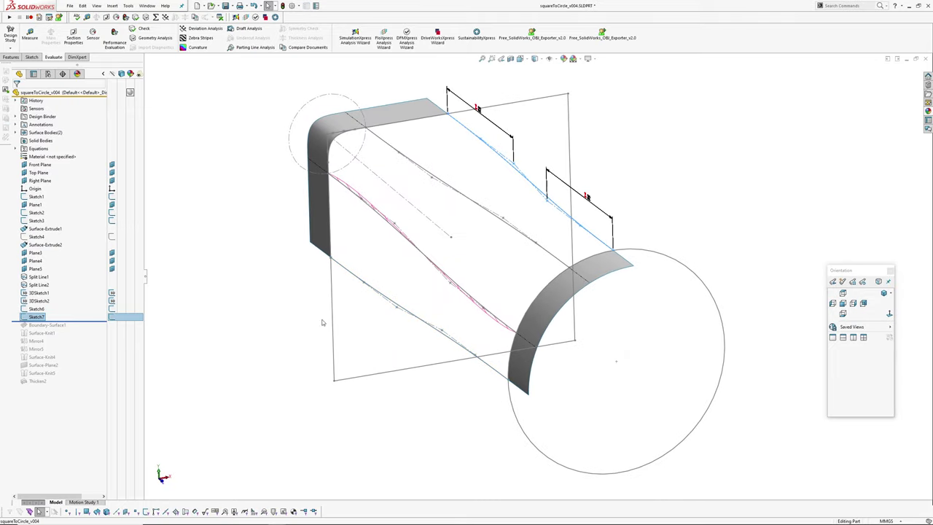
mouse_move(324, 321)
middle_down()
mouse_move(499, 247)
mouse_move(470, 297)
middle_up()
click(498, 410)
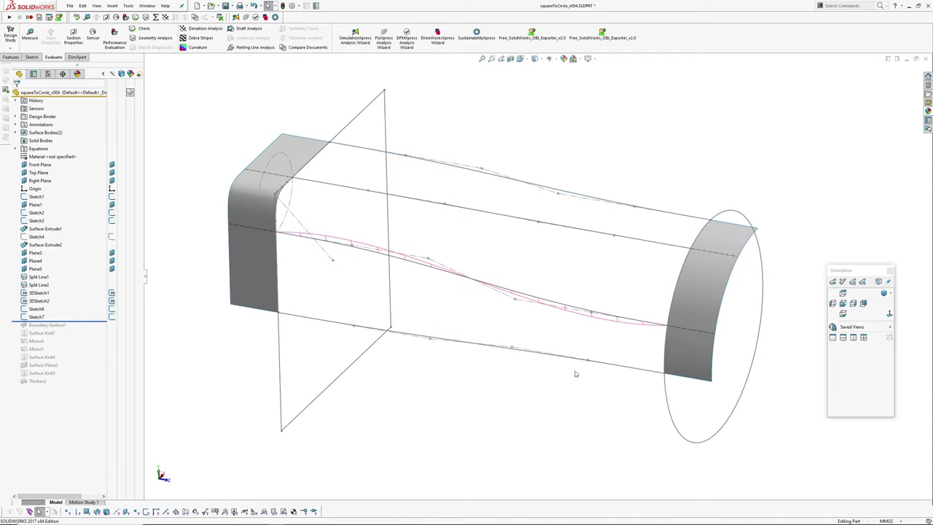
middle_drag(576, 374, 585, 316)
click(35, 308)
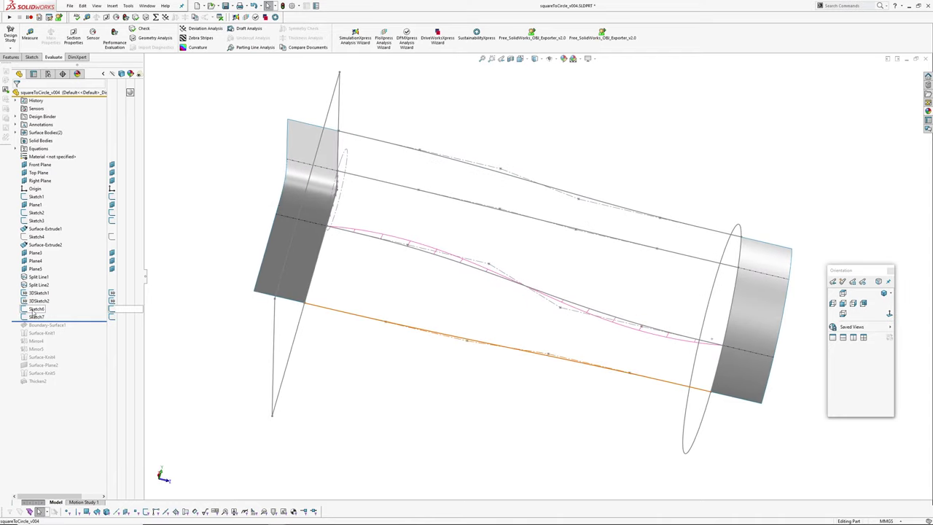
middle_drag(432, 421, 430, 340)
key(Escape)
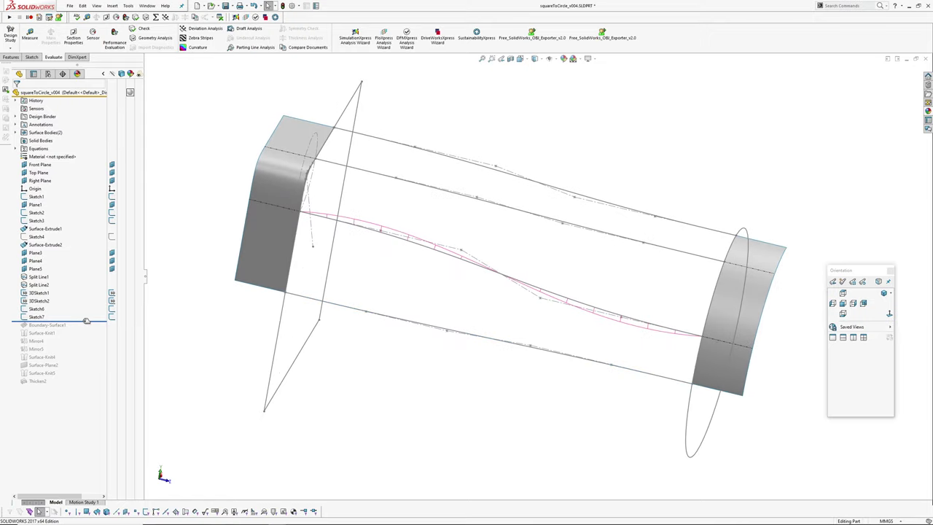
- Roll the model forward past Boundary-Surface1 and open that feature for editing
drag(86, 321, 66, 329)
click(50, 327)
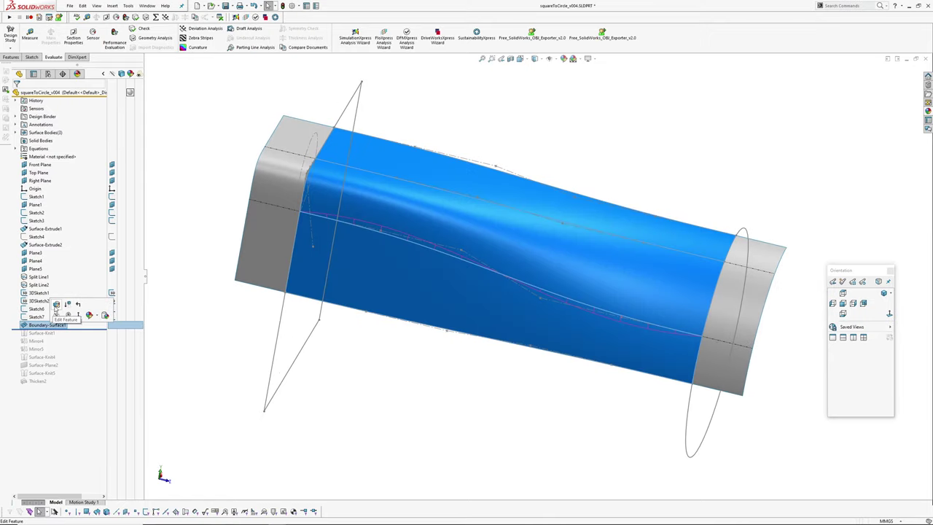
click(55, 305)
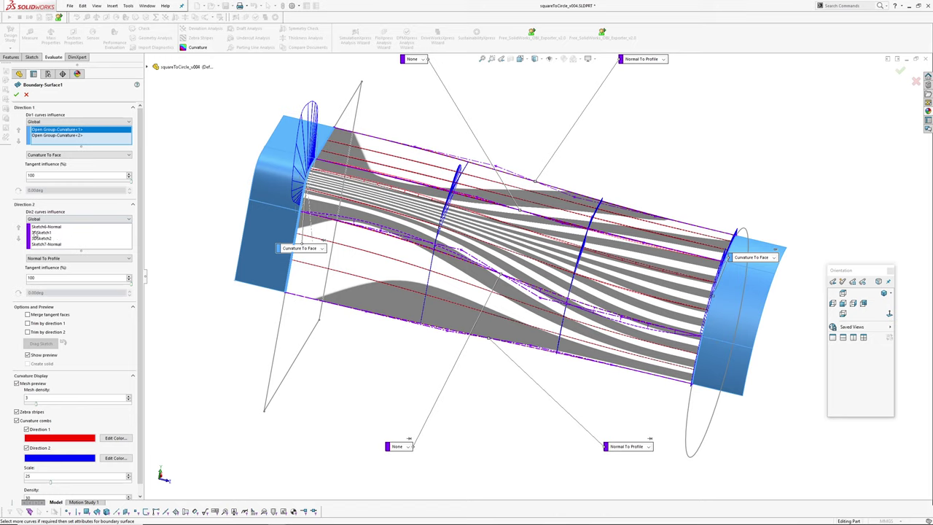
- Examine the Sketch6 and Sketch7 curves listed under Boundary-Surface1's Direction 2, then close the feature
click(57, 231)
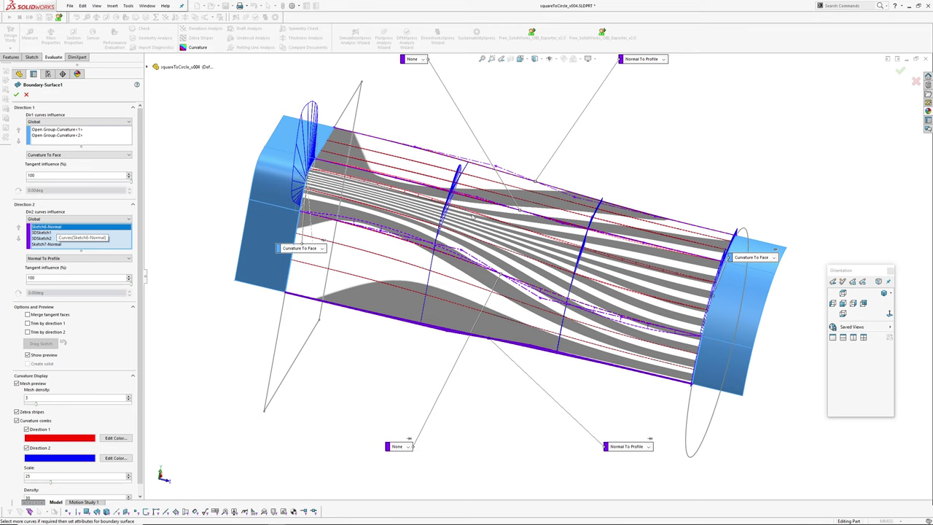
middle_drag(472, 217, 461, 222)
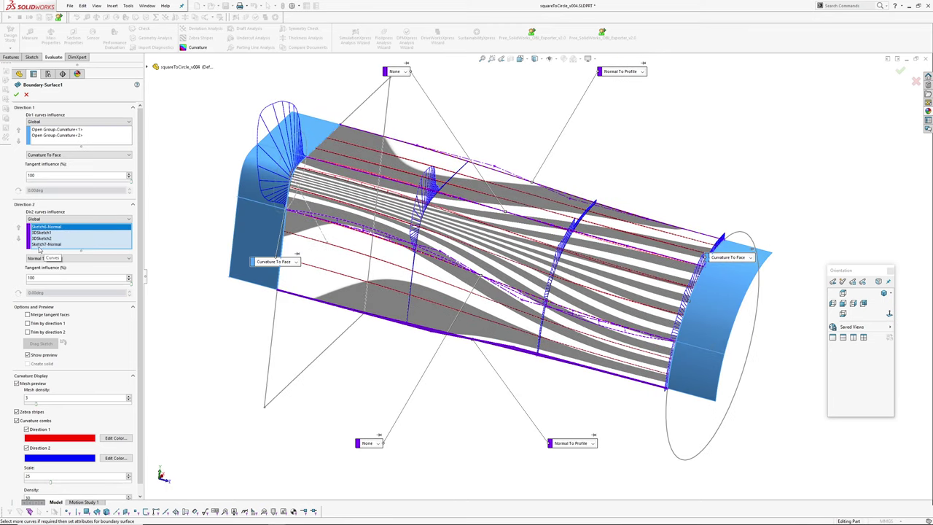
click(43, 245)
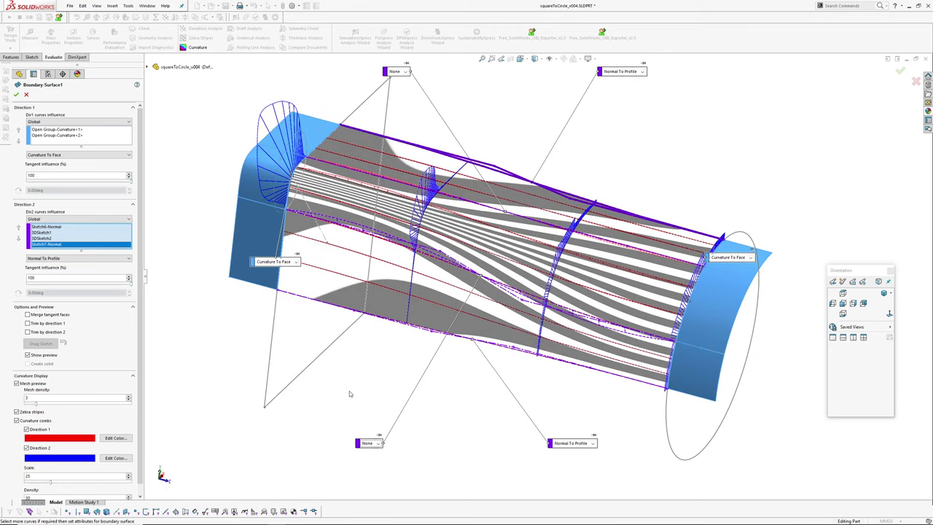
mouse_move(446, 372)
middle_down()
mouse_move(448, 384)
mouse_move(439, 366)
mouse_move(452, 372)
mouse_move(386, 364)
middle_up()
click(81, 227)
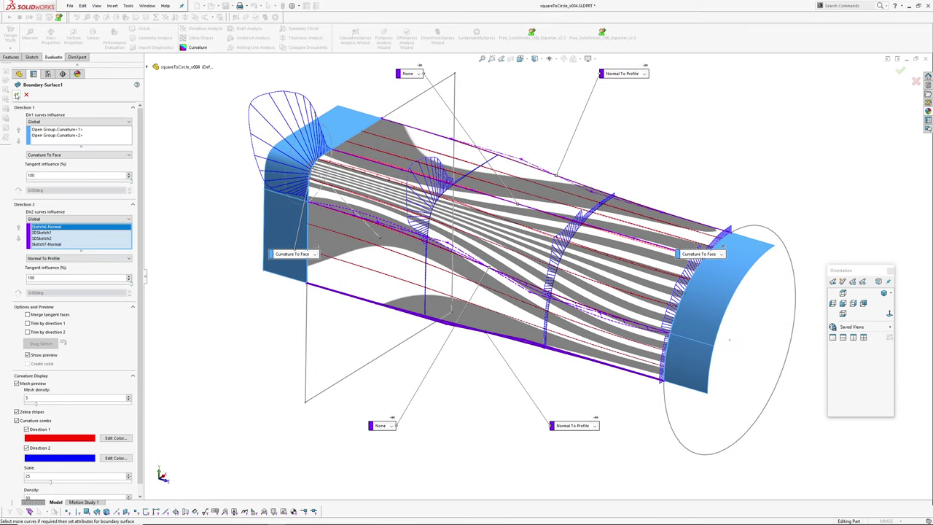
- Hide the sketches and planes and roll the model forward past Surface-Knit5 to show the full transition body
ctrl+middle_drag(411, 271, 416, 259)
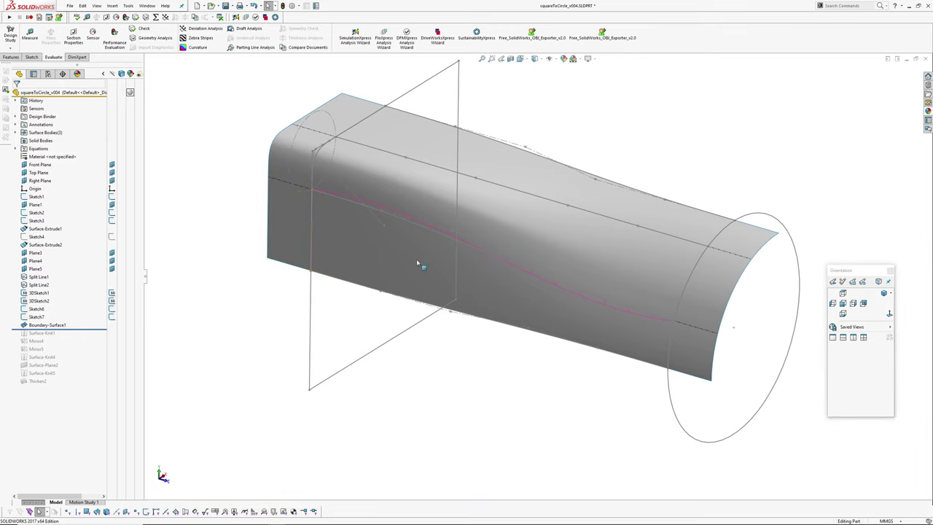
key(h)
middle_drag(518, 271, 286, 307)
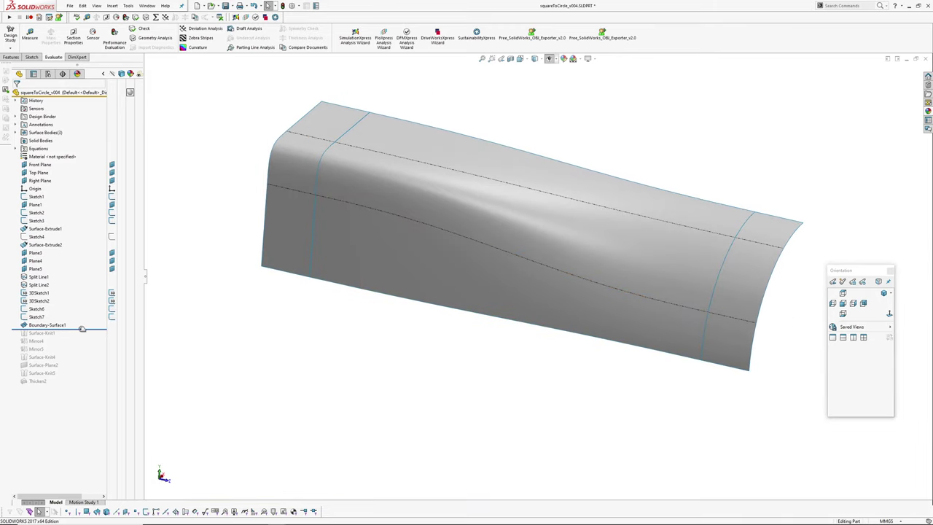
drag(82, 329, 66, 386)
click(384, 369)
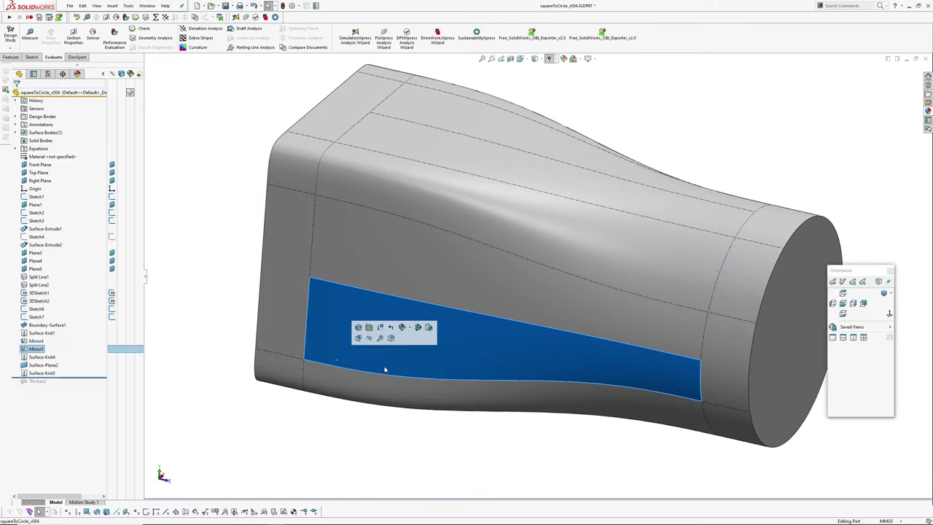
scroll(340, 400, up, 1)
click(340, 400)
ctrl+middle_drag(315, 421, 293, 377)
- Display the curvature colour map on the transition body, examine its side faces and turn the map off
click(198, 47)
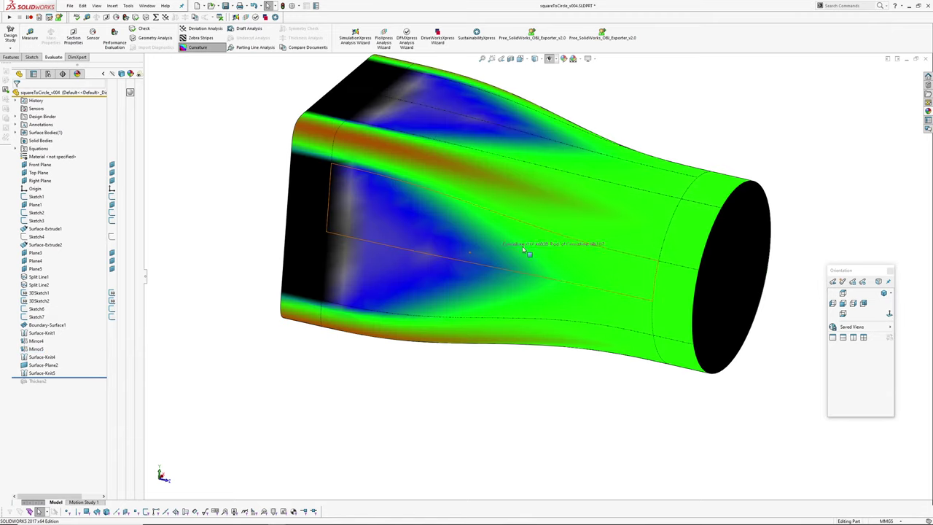
middle_drag(525, 252, 473, 146)
mouse_move(438, 132)
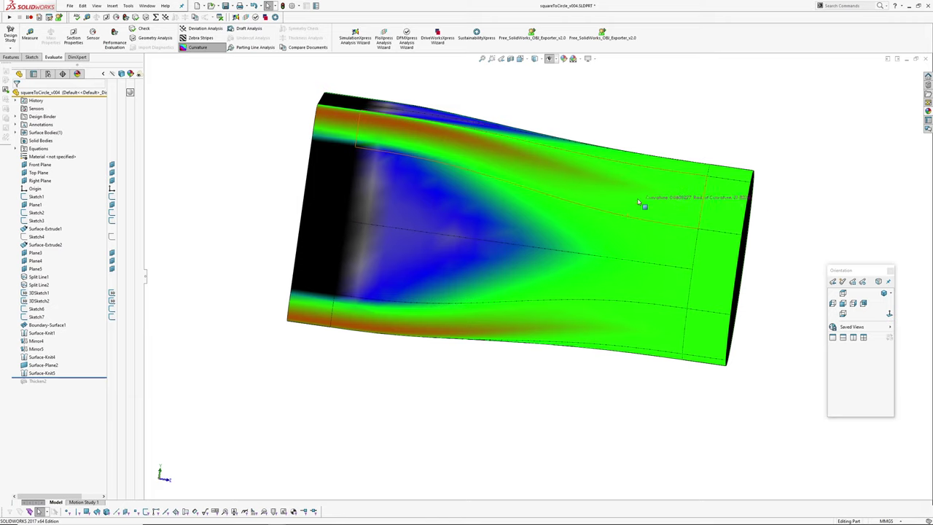
middle_drag(644, 204, 599, 277)
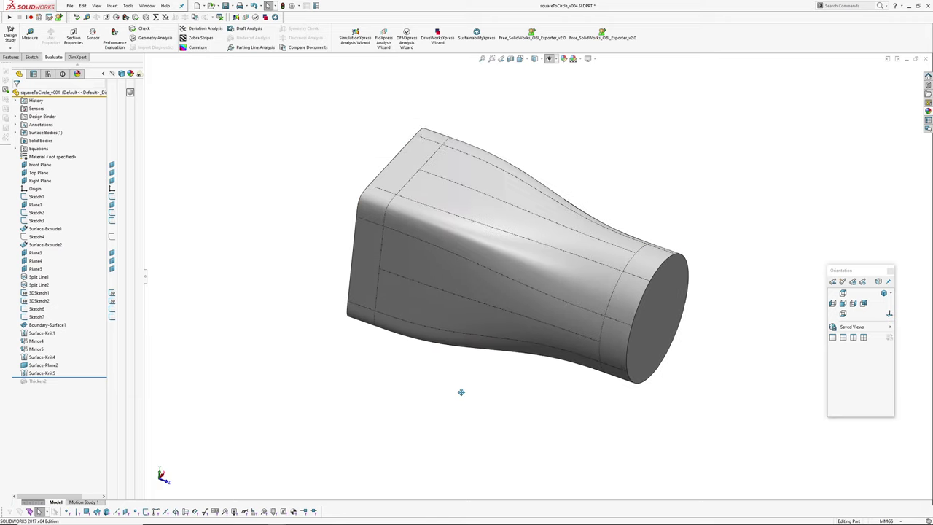
middle_drag(460, 391, 374, 390)
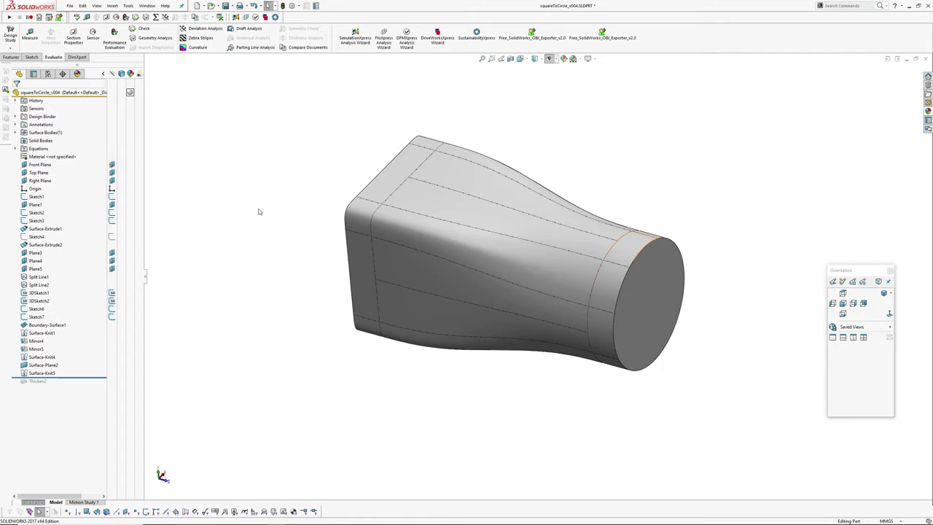
middle_drag(261, 188, 257, 143)
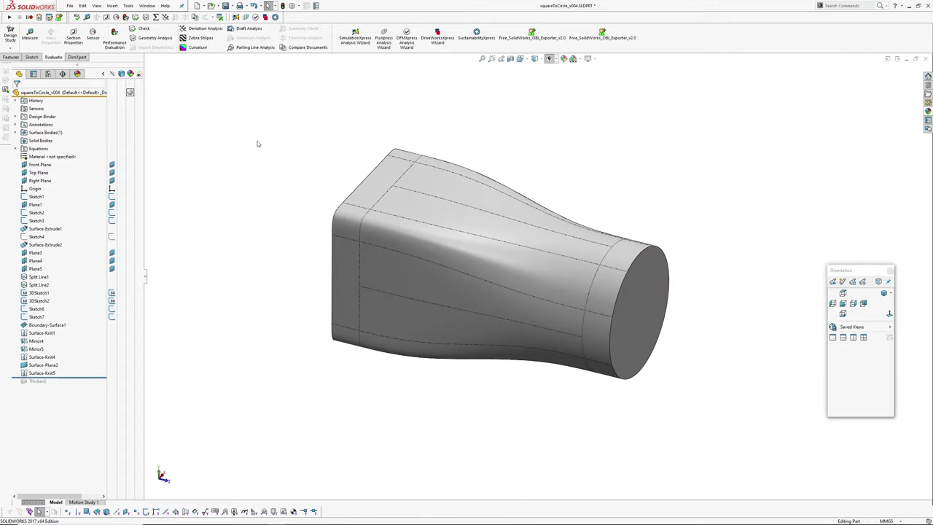
- Try a blendLengthMultiplier of 0.6 in the global variables and review the transition's shape
click(155, 17)
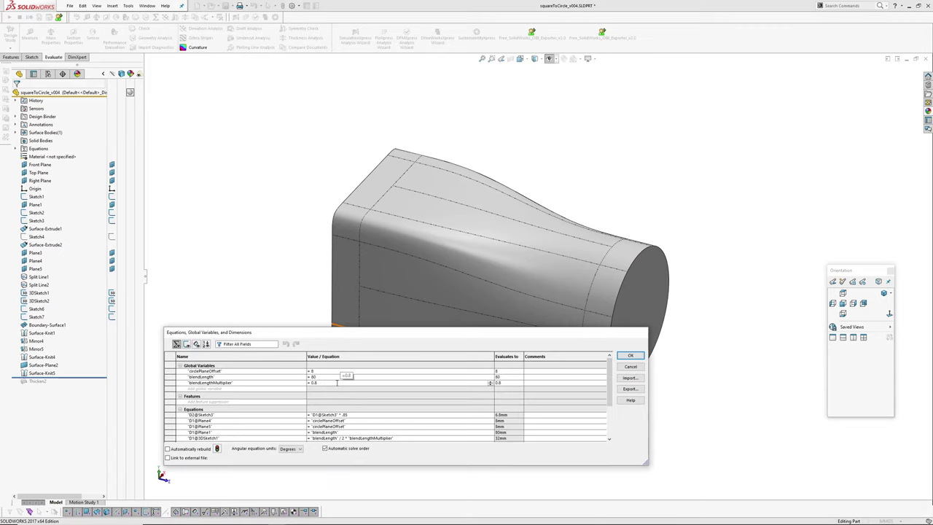
text(.6)
key(Tab)
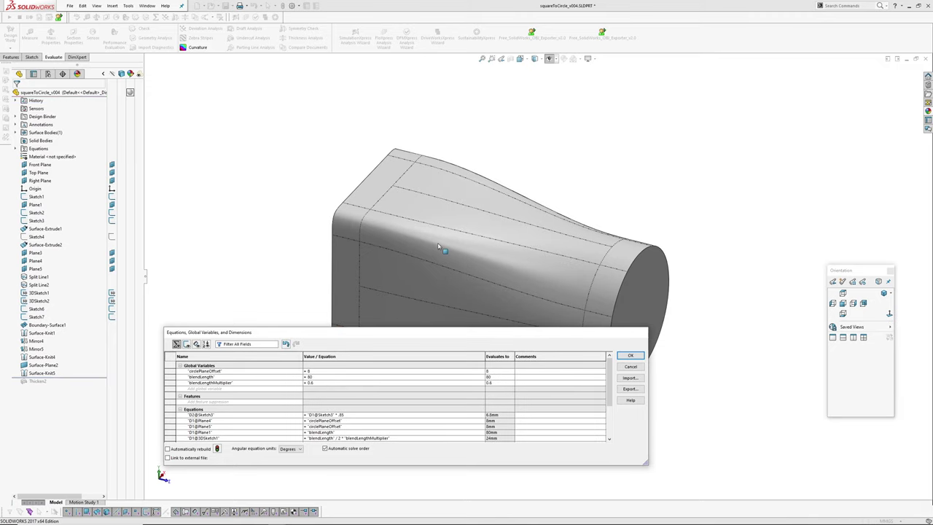
middle_drag(444, 251, 513, 291)
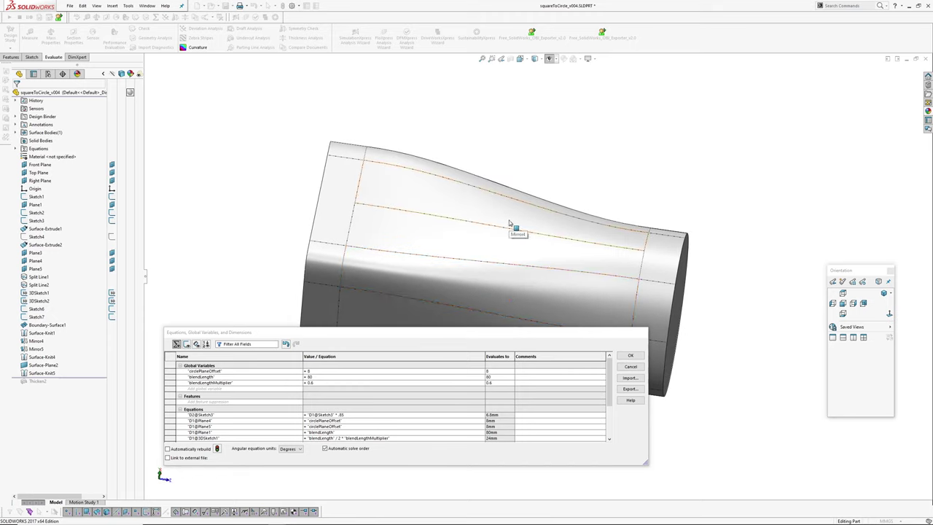
middle_drag(555, 241, 601, 351)
click(630, 357)
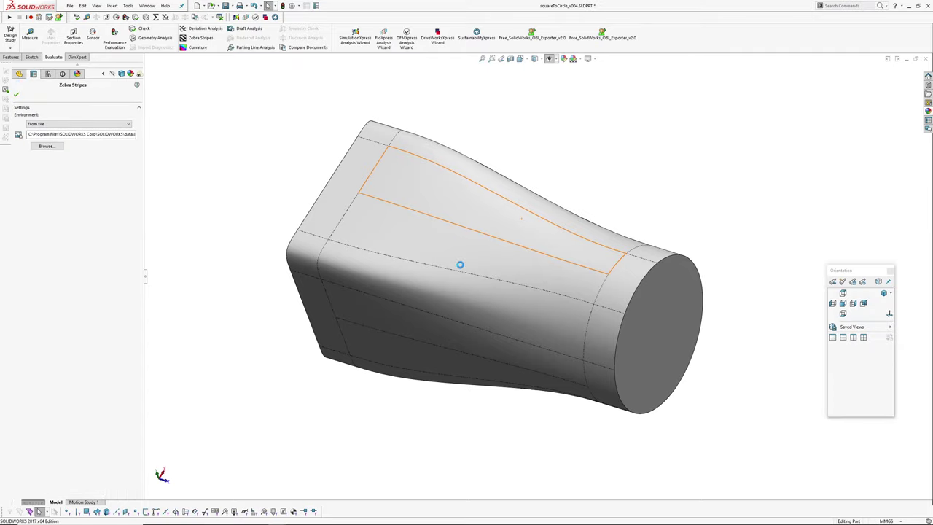
- Show zebra stripes on the transition body and switch the display to shaded without edges
middle_drag(568, 270, 572, 303)
key(Return)
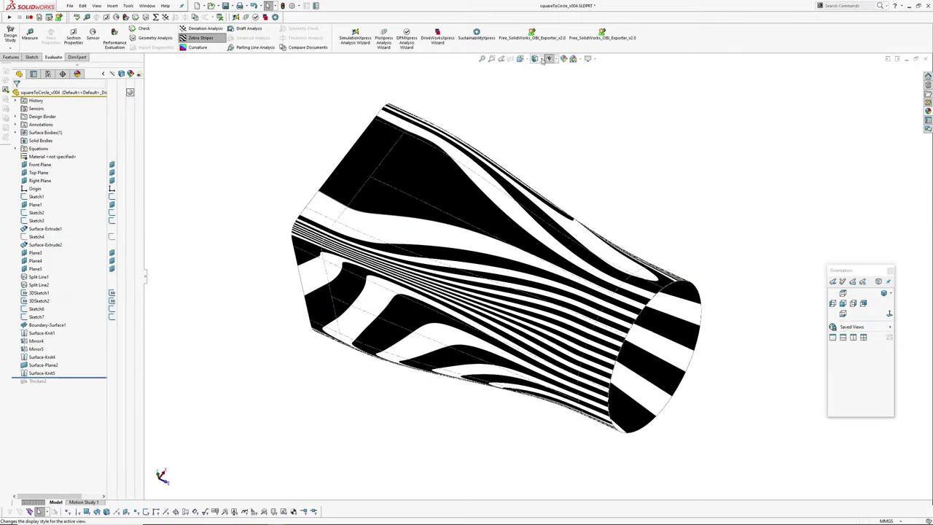
click(542, 61)
click(536, 79)
mouse_move(644, 186)
middle_down()
mouse_move(659, 238)
mouse_move(654, 153)
mouse_move(633, 137)
mouse_move(637, 189)
mouse_move(638, 155)
middle_up()
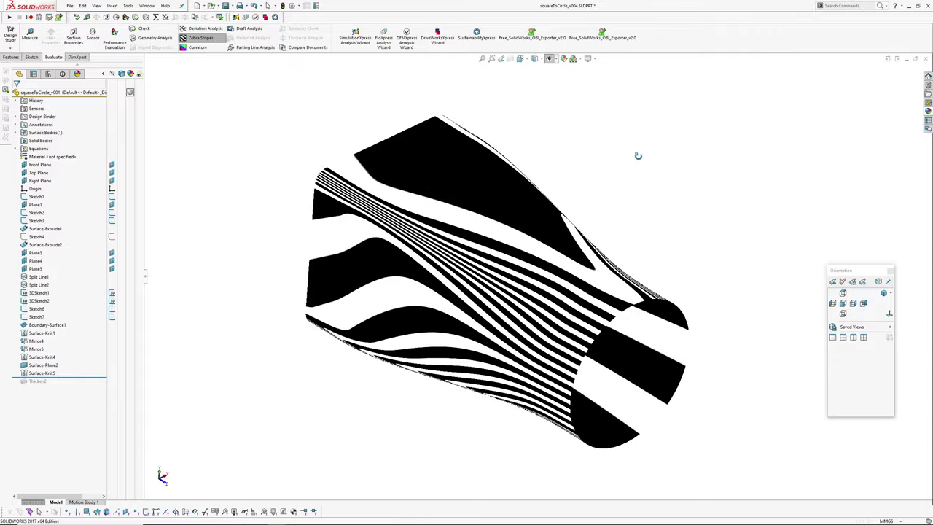
- Try blendLengthMultiplier values of 0.8 and 0.9 in the global variables and compare the zebra stripes on the transition
click(154, 17)
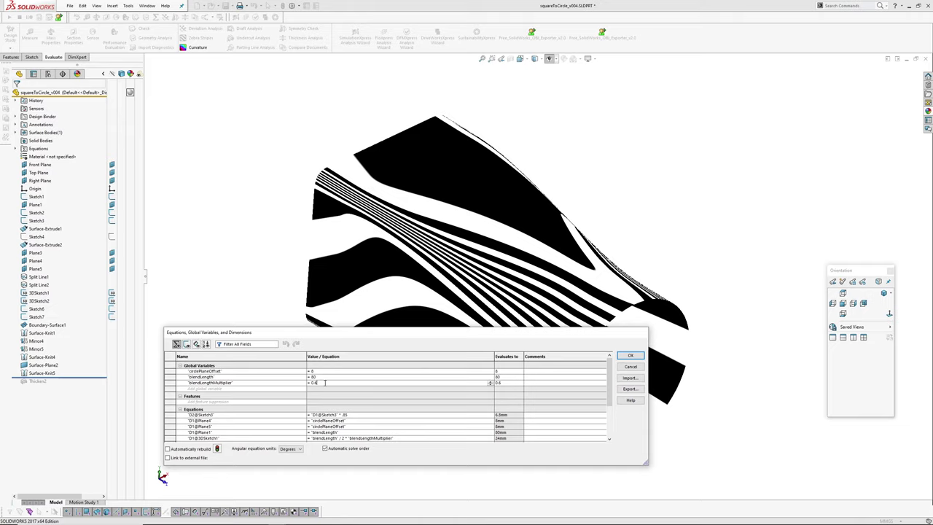
double_click(325, 382)
text(.8)
key(Return)
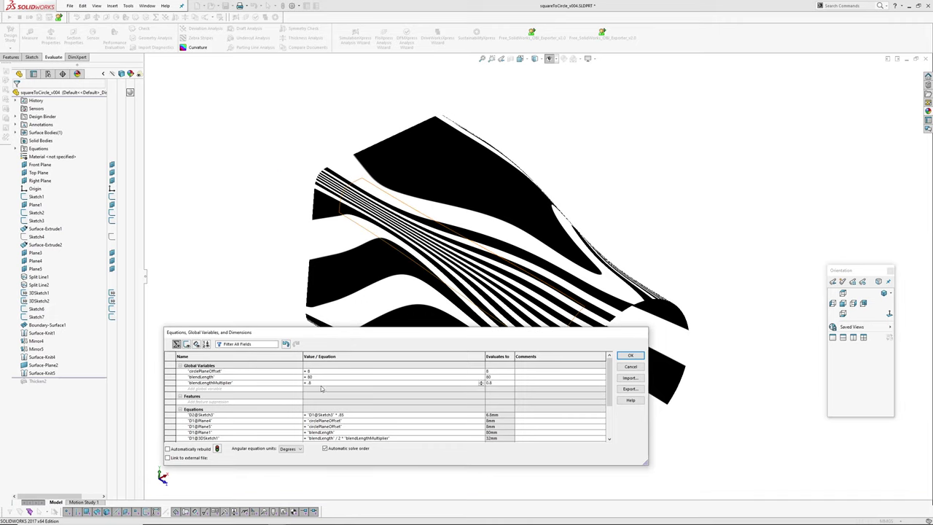
text(.9)
key(Tab)
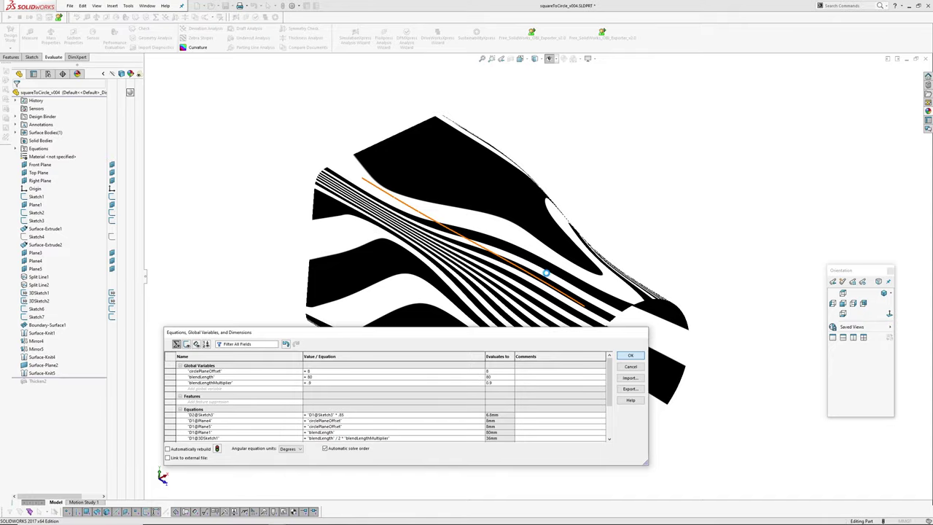
key(Return)
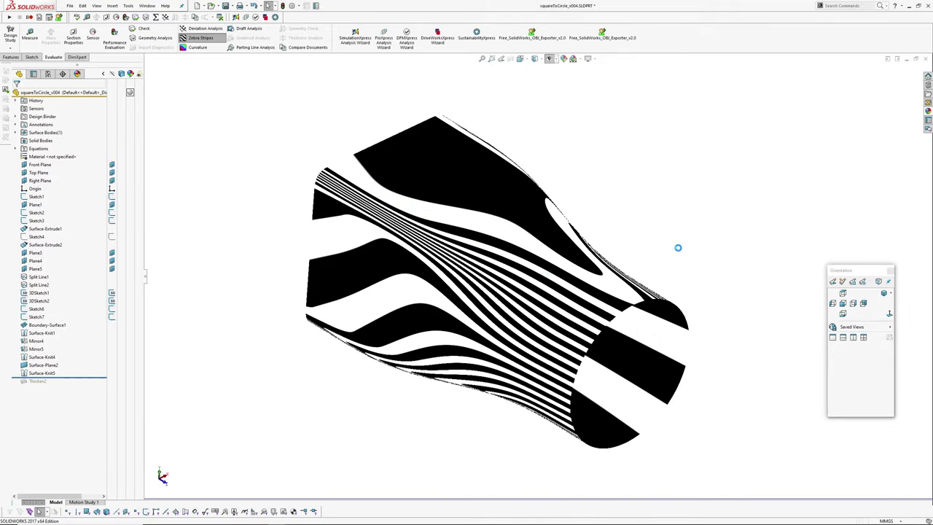
middle_drag(444, 289, 631, 152)
middle_drag(671, 362, 659, 400)
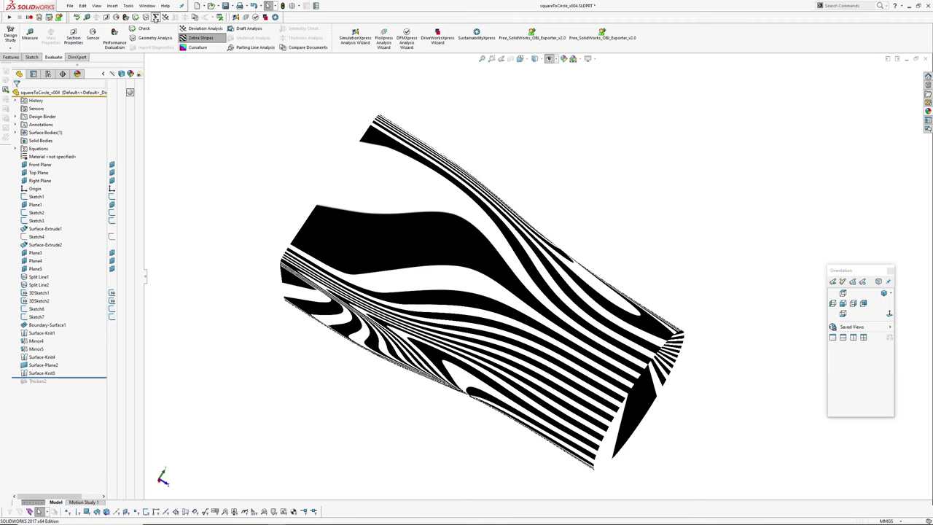
- Set blendLengthMultiplier back to 0.8 and turn off the zebra stripes
click(155, 18)
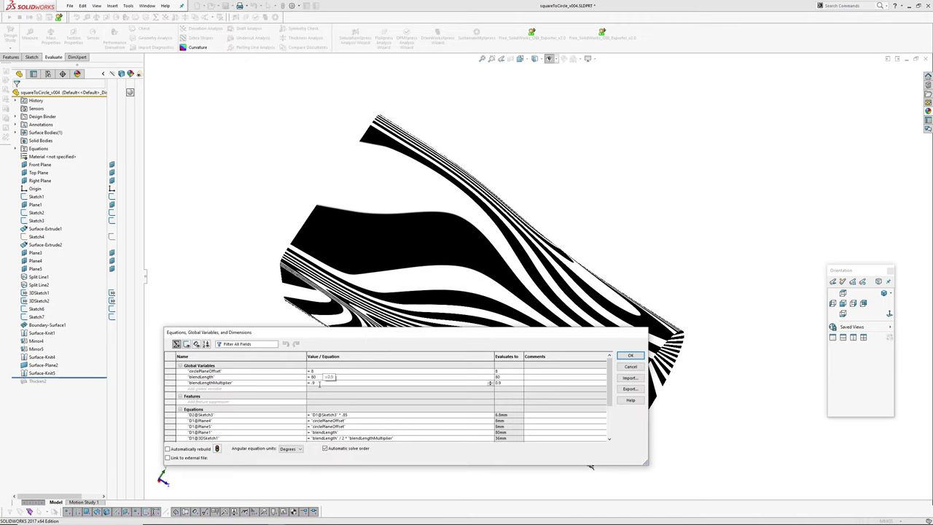
text(.8)
key(Return)
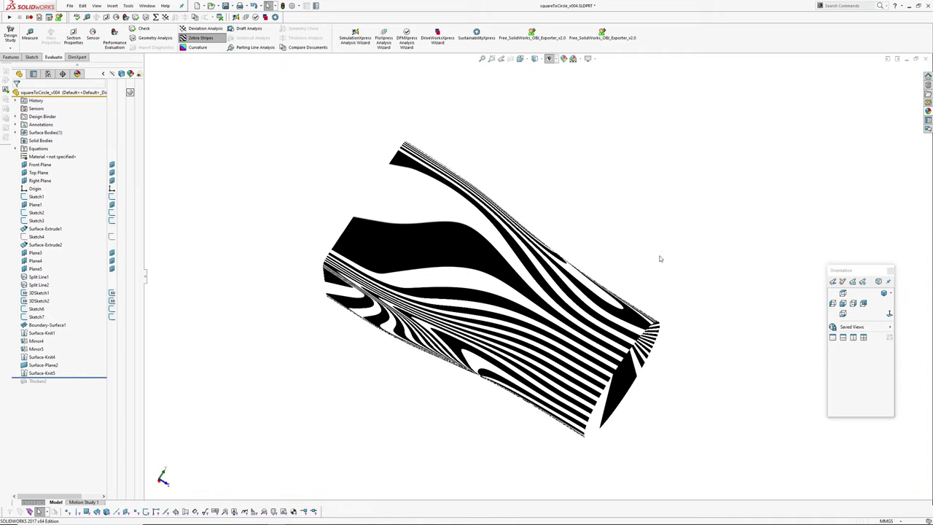
middle_drag(453, 329, 416, 255)
middle_drag(387, 312, 389, 333)
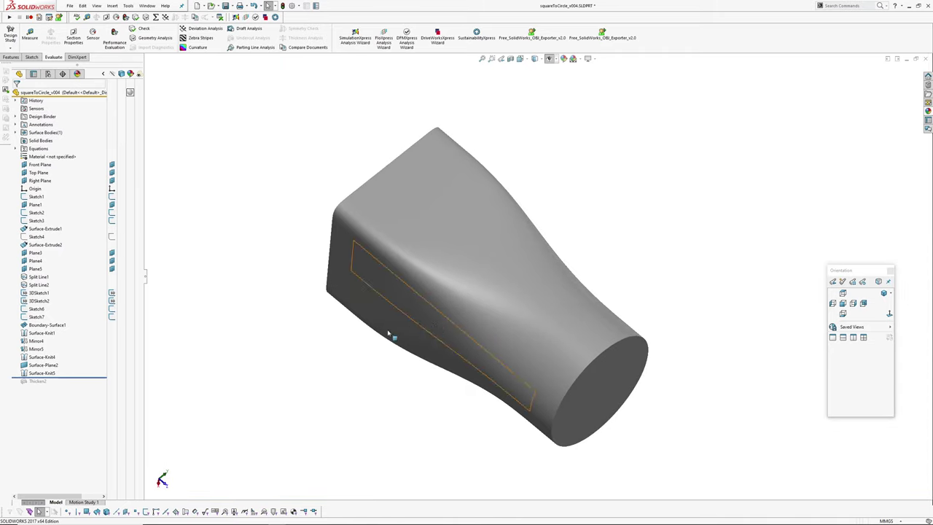
- Show the model's edges again and inspect the rounded corner face of Surface-Extrude1 where it meets the boundary surface
key(e)
middle_drag(449, 183, 362, 331)
scroll(401, 191, down, 3)
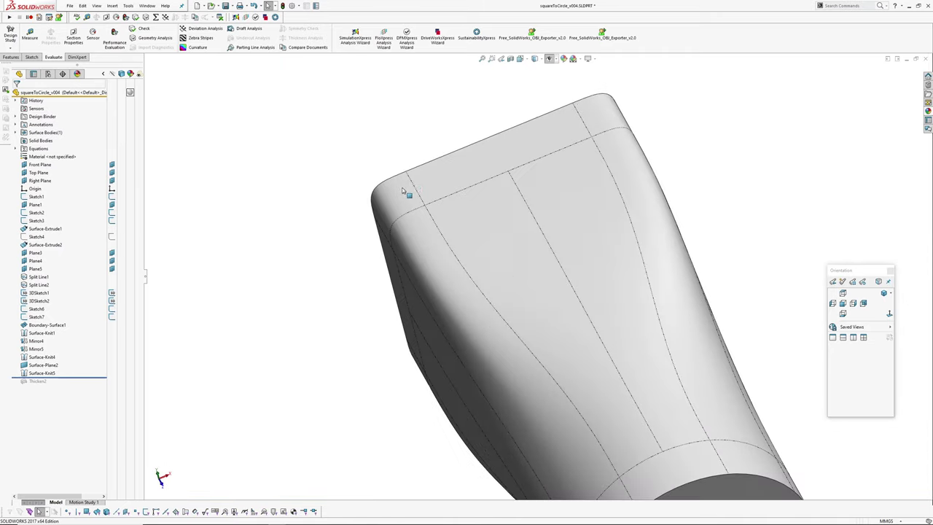
middle_drag(406, 193, 448, 169)
click(388, 203)
scroll(388, 202, up, 3)
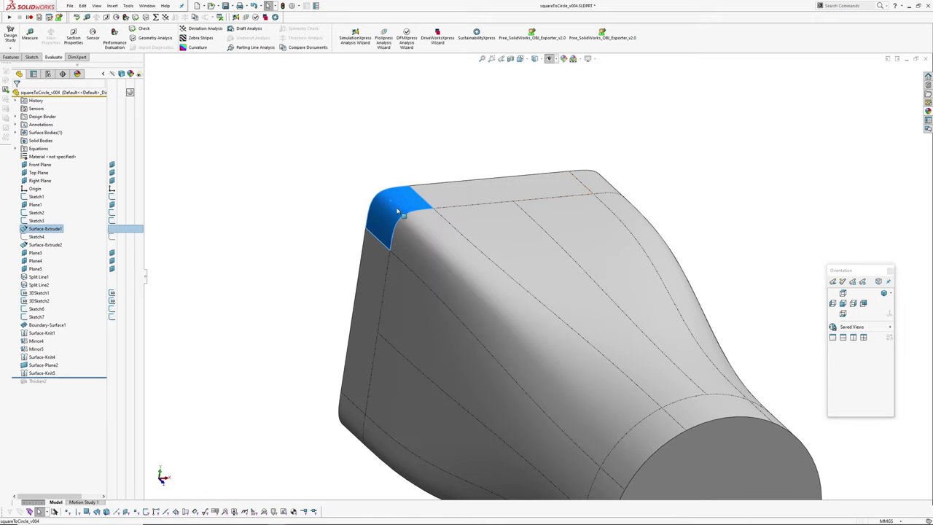
ctrl+middle_drag(325, 150, 327, 131)
click(318, 130)
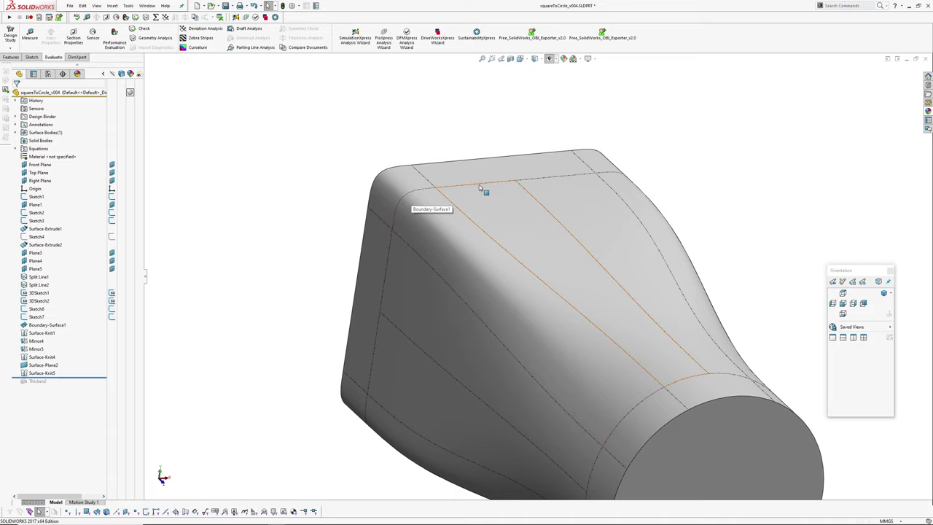
- Inspect the transition's side spline and its curvature comb where the boundary surface meets Surface-Extrude1
middle_drag(423, 266, 432, 235)
ctrl+middle_drag(715, 287, 732, 256)
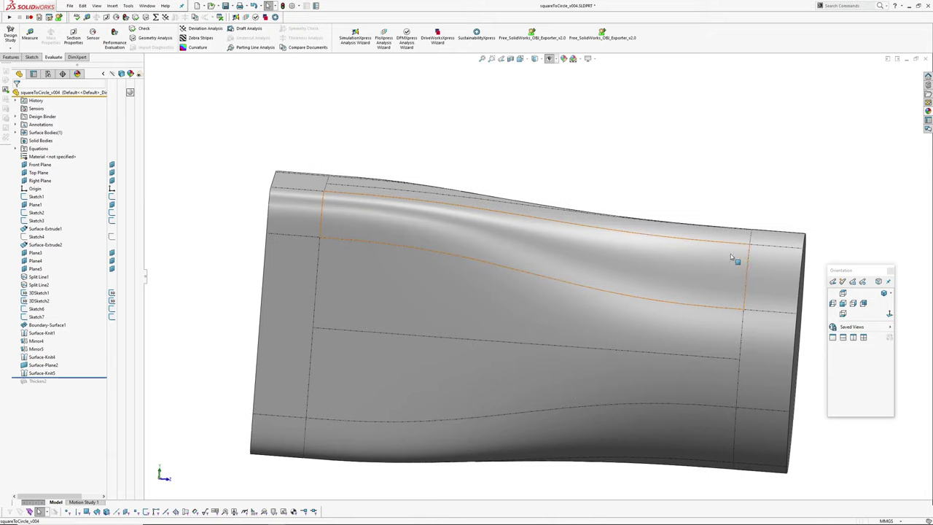
middle_drag(305, 186, 395, 222)
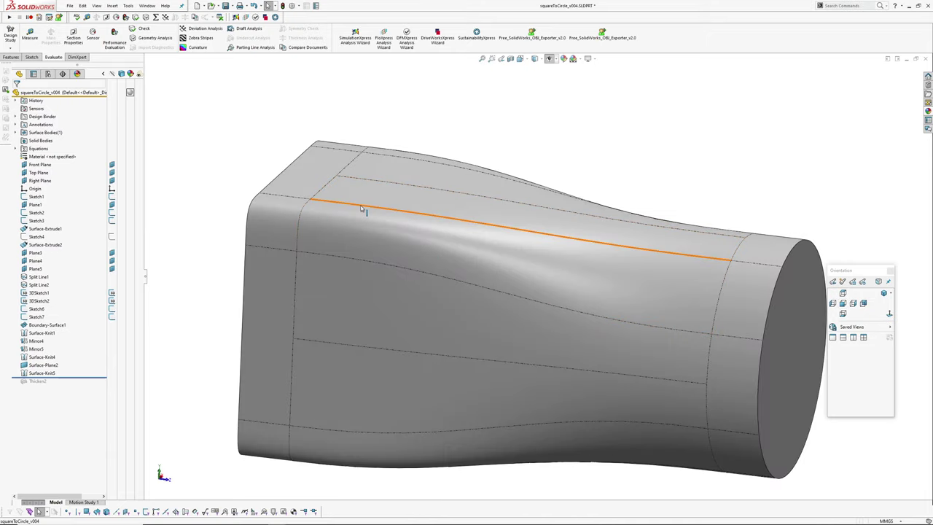
mouse_move(485, 260)
middle_down()
mouse_move(476, 192)
mouse_move(440, 234)
middle_up()
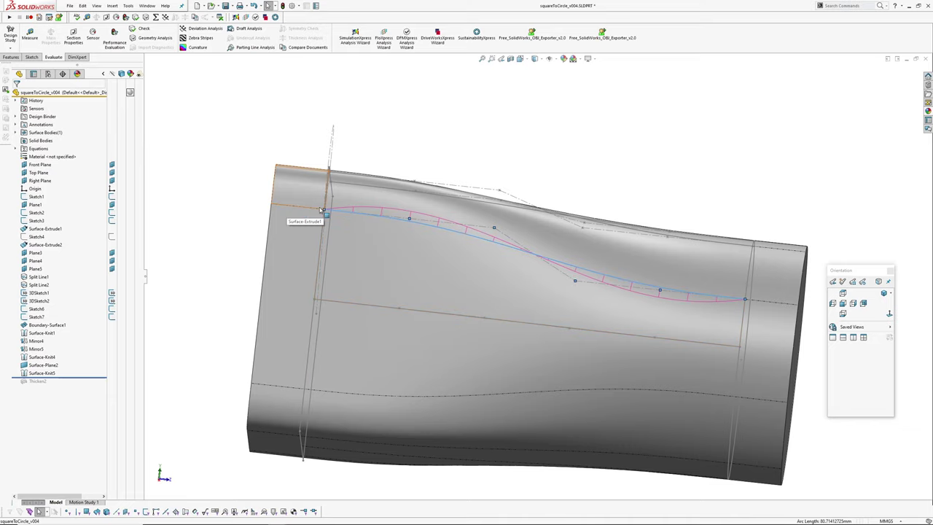
click(553, 155)
- Switch to squareToCircle_v005, show its sketches and examine the side spline's curvature comb next to the square end
click(146, 5)
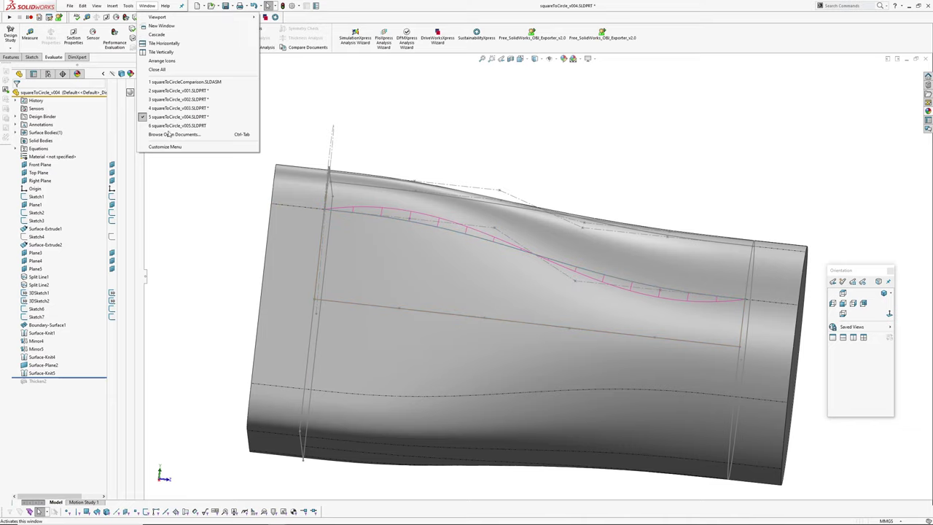
click(167, 126)
middle_drag(497, 268, 514, 179)
key(ctrl+h)
scroll(508, 233, down, 2)
scroll(504, 208, down, 5)
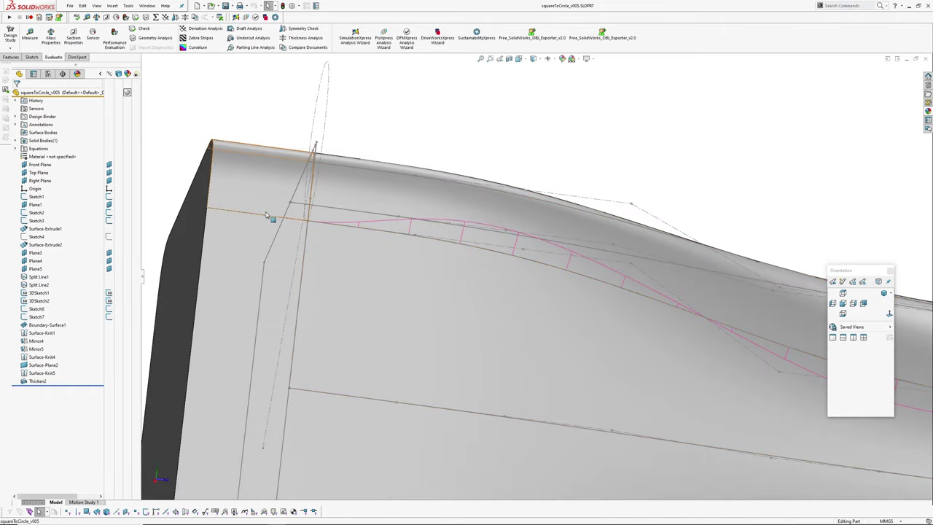
scroll(510, 274, up, 2)
middle_drag(510, 275, 416, 238)
scroll(467, 244, up, 3)
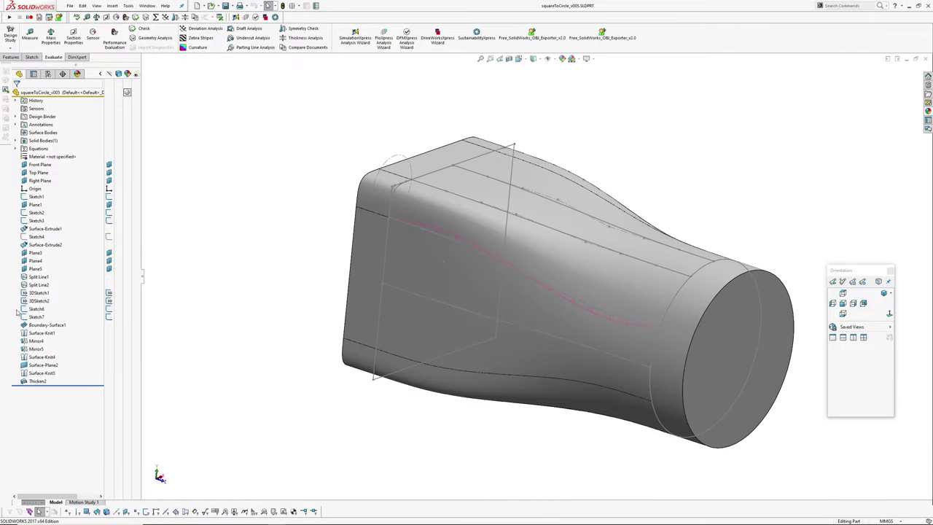
- Open 3DSketch1 for editing without the other sketches shown, and examine the style spline's properties, control polygon and curvature comb
click(38, 293)
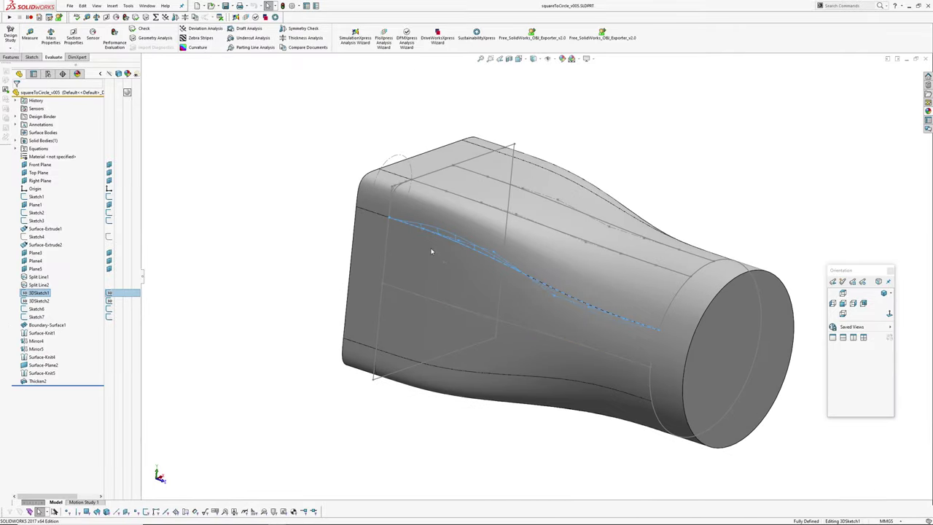
key(h)
middle_drag(464, 264, 504, 150)
scroll(493, 204, down, 5)
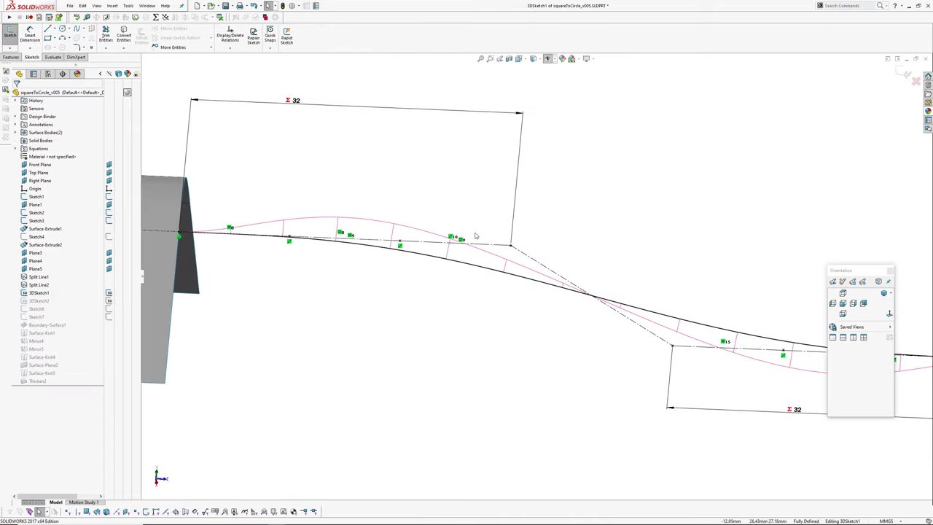
click(458, 265)
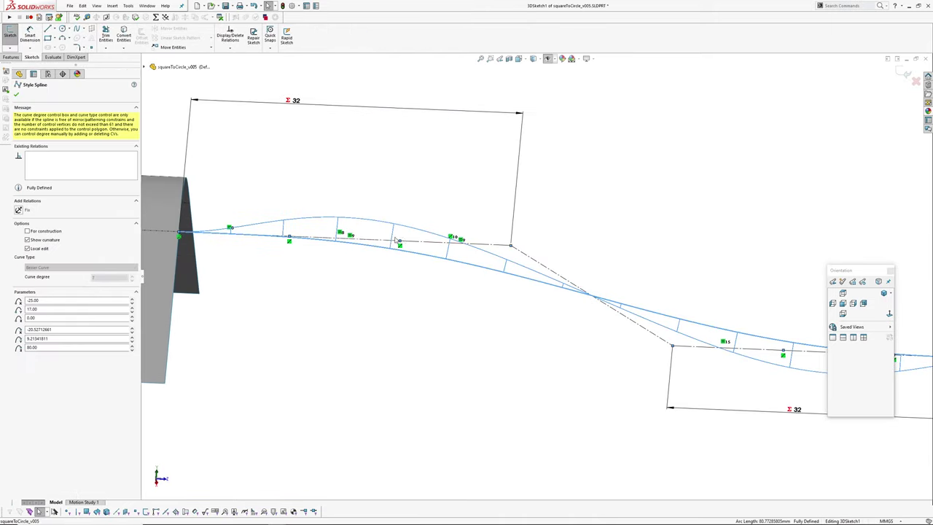
scroll(399, 245, up, 2)
ctrl+middle_drag(483, 294, 412, 262)
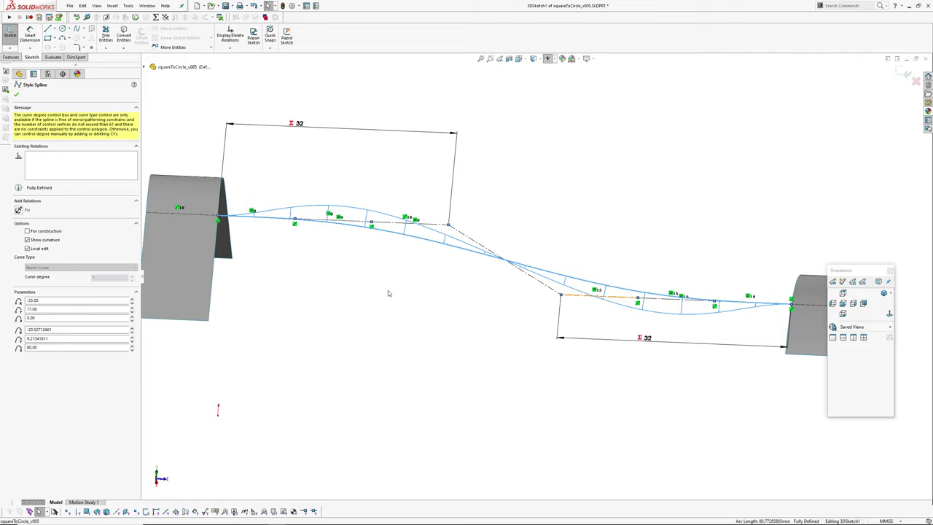
ctrl+middle_drag(388, 290, 429, 323)
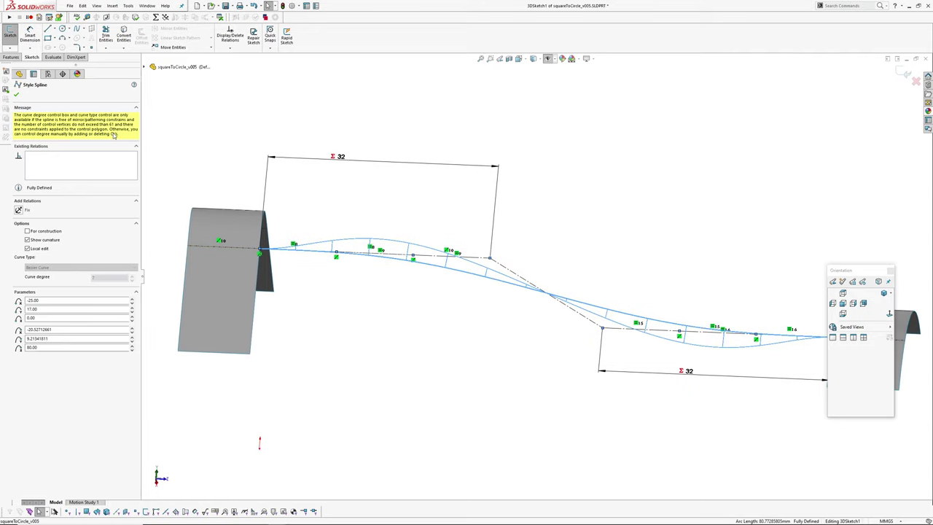
click(16, 95)
- Check the equation driving the 32 mm control-polygon dimension at the square end, and exit 3DSketch1 without changing it
middle_drag(435, 245, 443, 280)
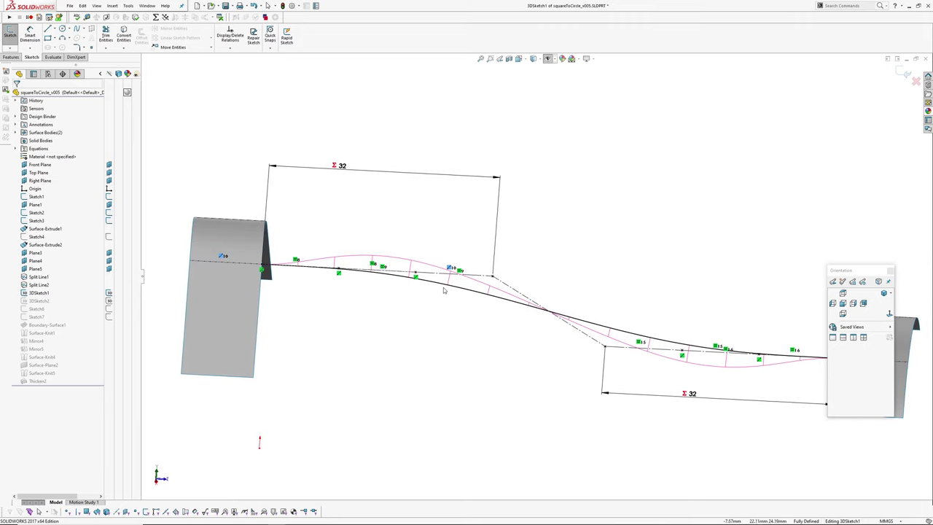
double_click(338, 166)
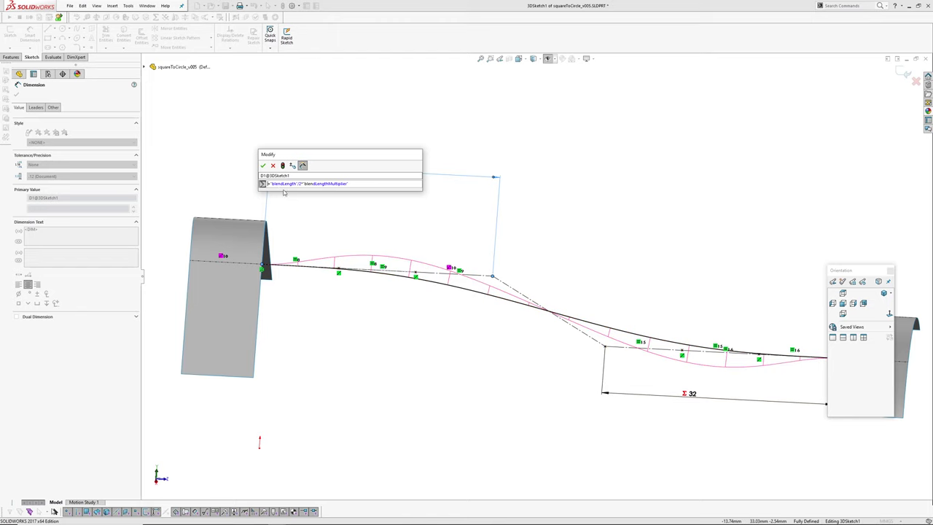
click(274, 165)
ctrl+middle_drag(376, 346, 375, 291)
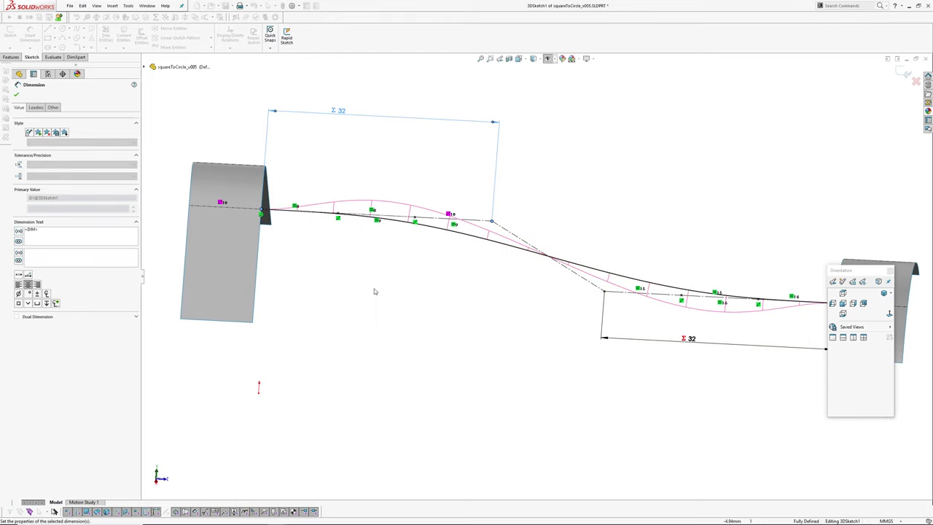
key(Escape)
scroll(377, 200, down, 2)
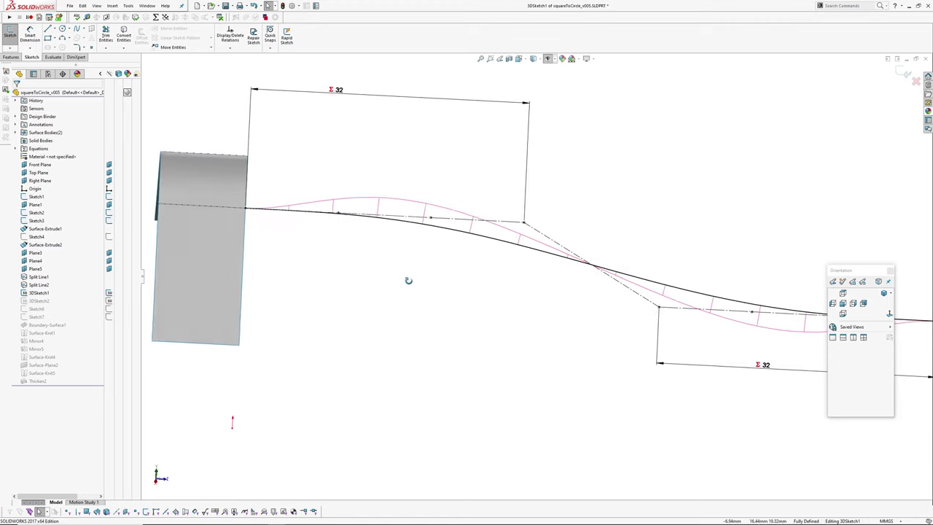
scroll(408, 277, up, 4)
click(904, 71)
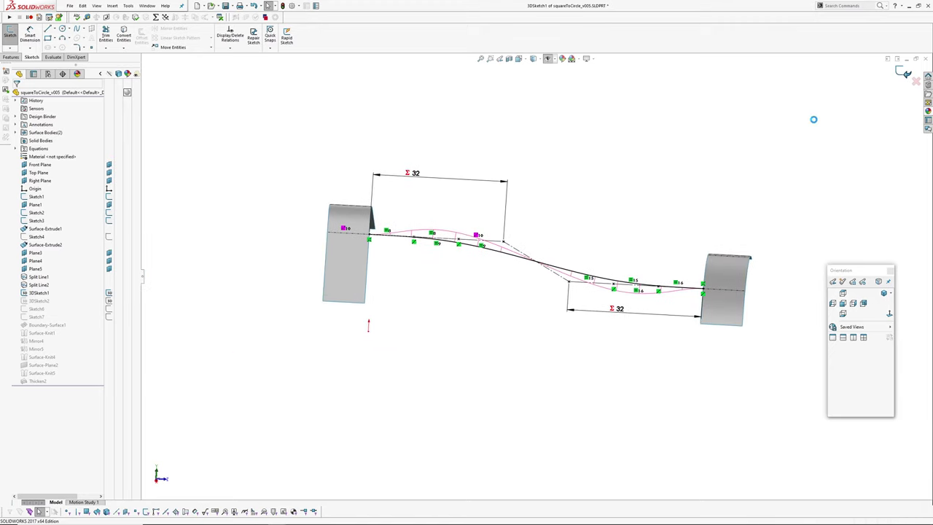
- Inspect the guide curves of 3DSketch2 and Sketch6 and their control-polygon dimensions on the transition body
click(32, 303)
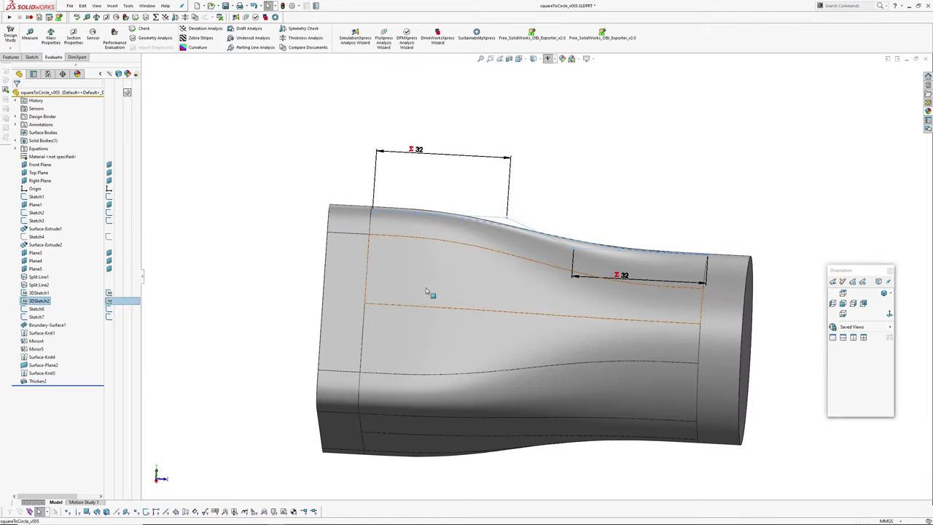
mouse_move(430, 293)
middle_down()
mouse_move(403, 337)
mouse_move(462, 282)
mouse_move(459, 212)
middle_up()
click(243, 255)
click(33, 310)
scroll(499, 258, down, 2)
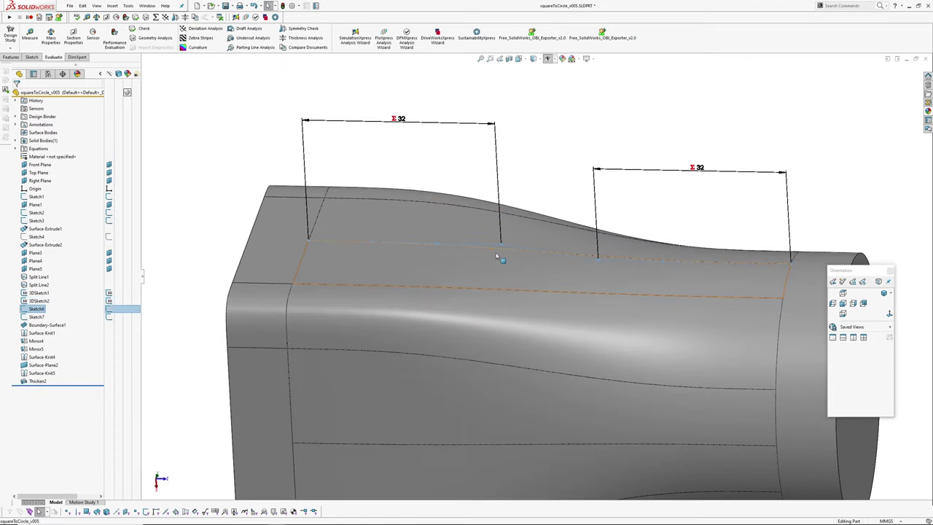
scroll(588, 296, up, 2)
mouse_move(587, 295)
middle_down()
mouse_move(534, 285)
mouse_move(512, 304)
middle_up()
click(210, 249)
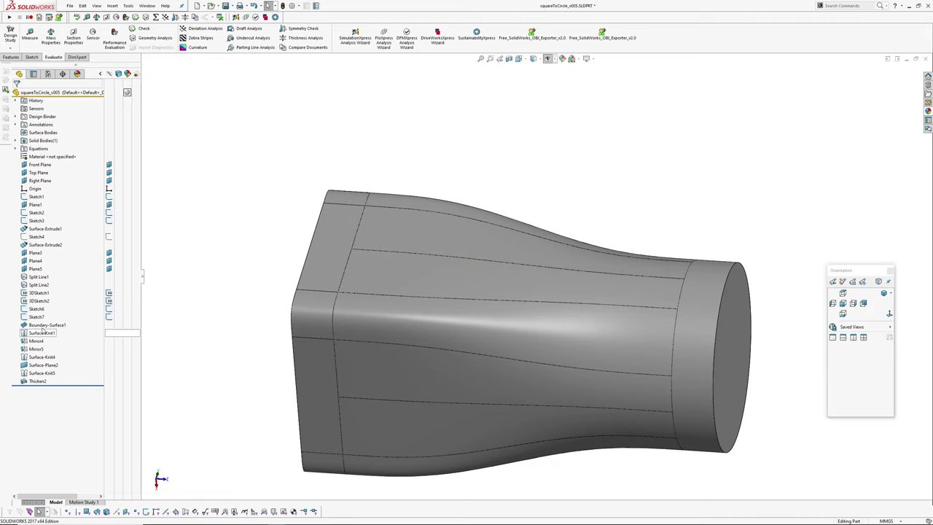
- Examine the curvature colours across the transition body and turn the curvature display off
middle_drag(261, 250, 313, 377)
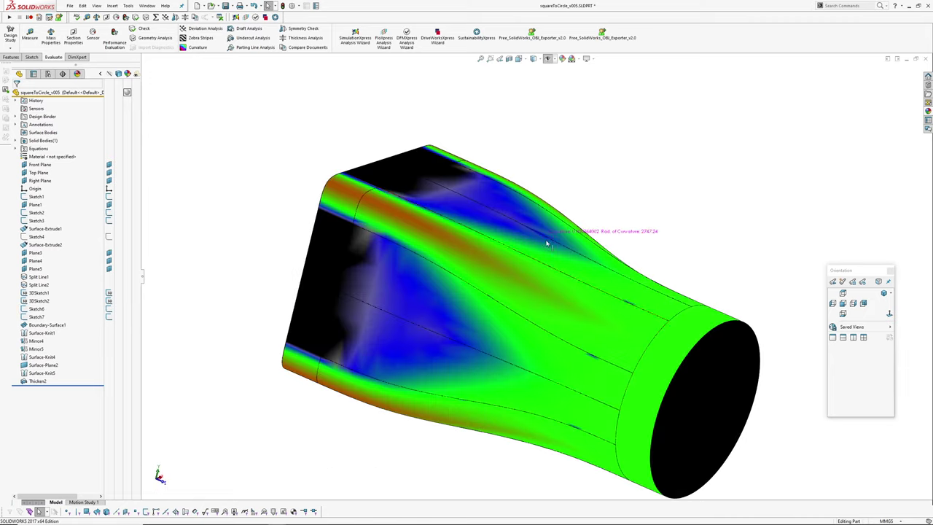
mouse_move(546, 244)
middle_down()
mouse_move(491, 308)
mouse_move(693, 199)
mouse_move(635, 181)
middle_up()
key(c)
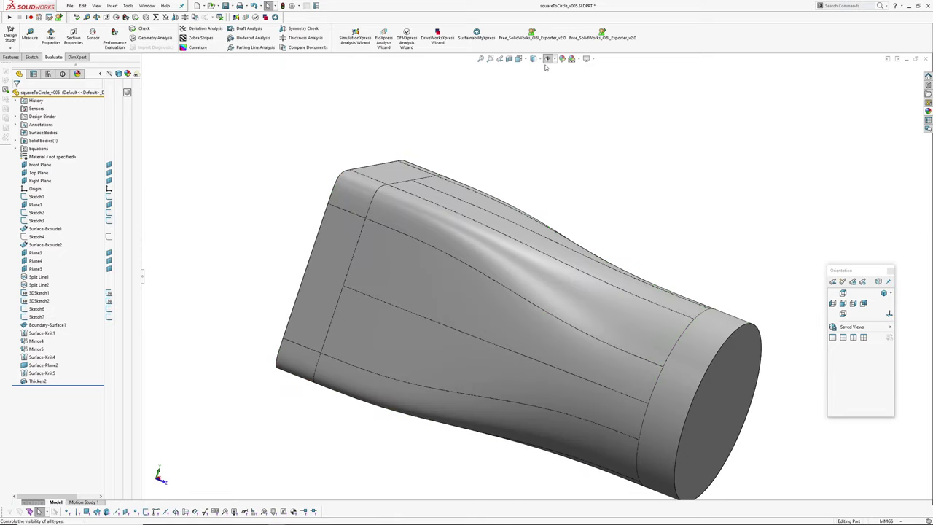
- Set the display style to shaded without edges and inspect the transition body
click(546, 61)
click(533, 59)
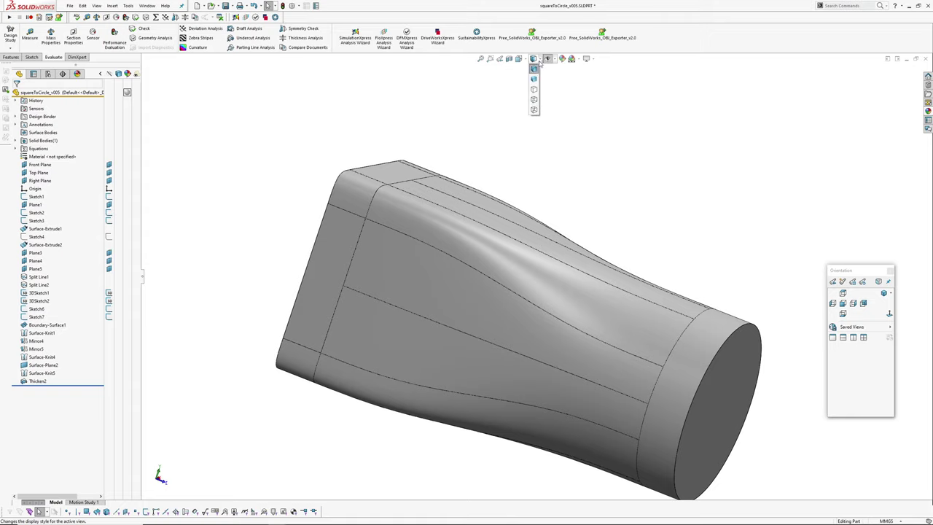
click(533, 82)
mouse_move(615, 254)
middle_down()
mouse_move(579, 198)
mouse_move(576, 327)
mouse_move(556, 358)
mouse_move(588, 255)
mouse_move(651, 287)
mouse_move(641, 153)
mouse_move(627, 190)
mouse_move(679, 180)
mouse_move(650, 194)
mouse_move(620, 273)
mouse_move(558, 265)
mouse_move(480, 285)
mouse_move(452, 281)
middle_up()
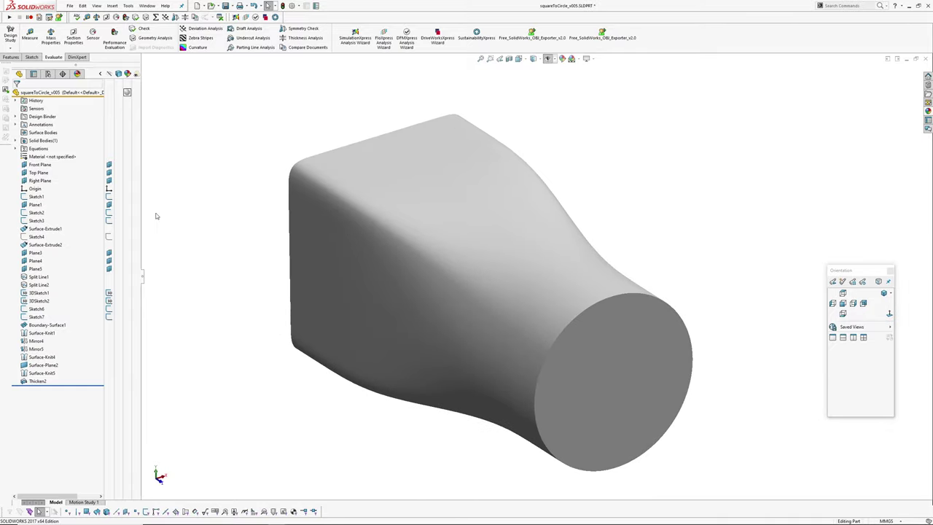
- Try a height of 40 mm for the rectangle in Sketch1 and inspect the transition body
click(35, 197)
double_click(254, 241)
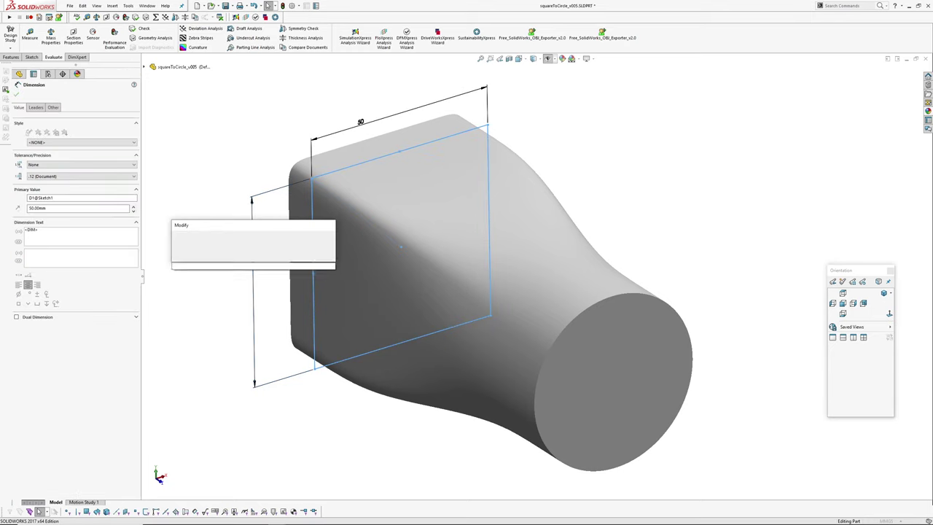
text(40)
key(Return)
click(212, 279)
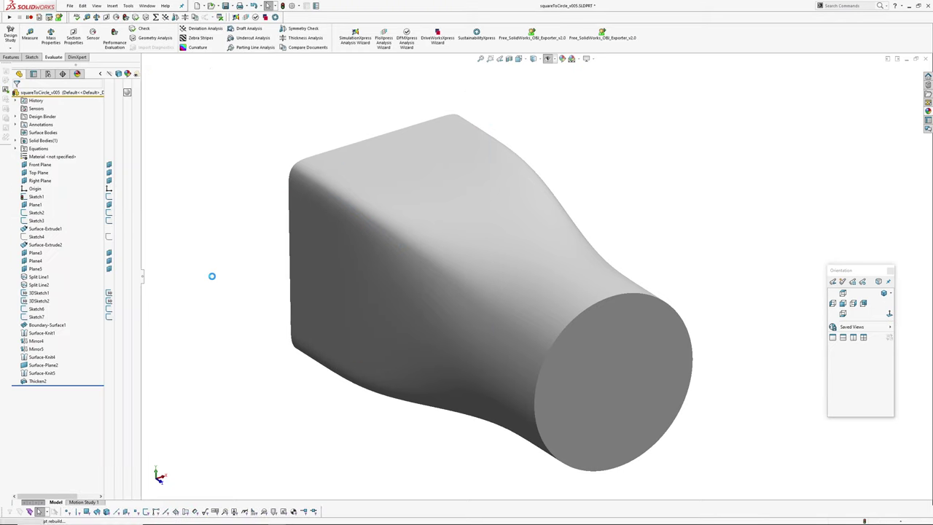
mouse_move(212, 276)
middle_down()
mouse_move(381, 257)
mouse_move(471, 202)
mouse_move(423, 223)
mouse_move(340, 220)
mouse_move(350, 419)
middle_up()
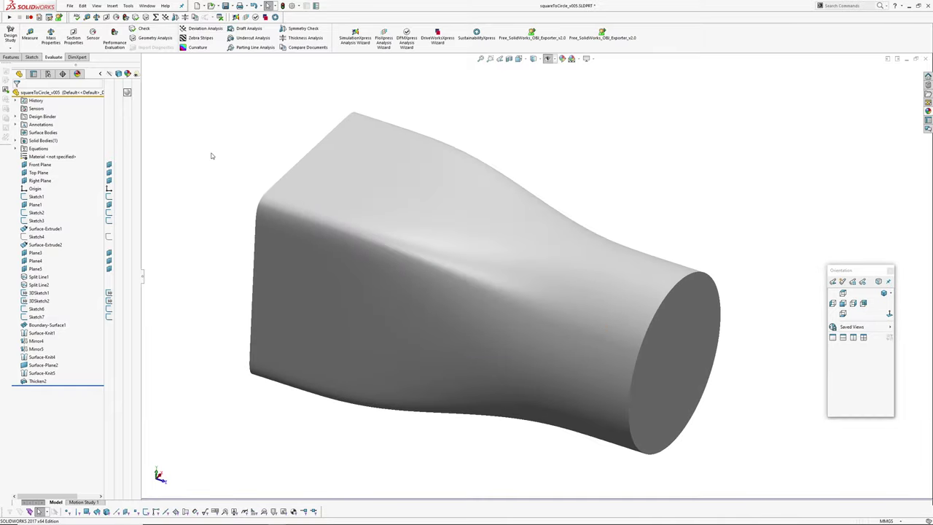
- Set the blendLength global variable to 100 in the equations and rebuild the model
click(157, 18)
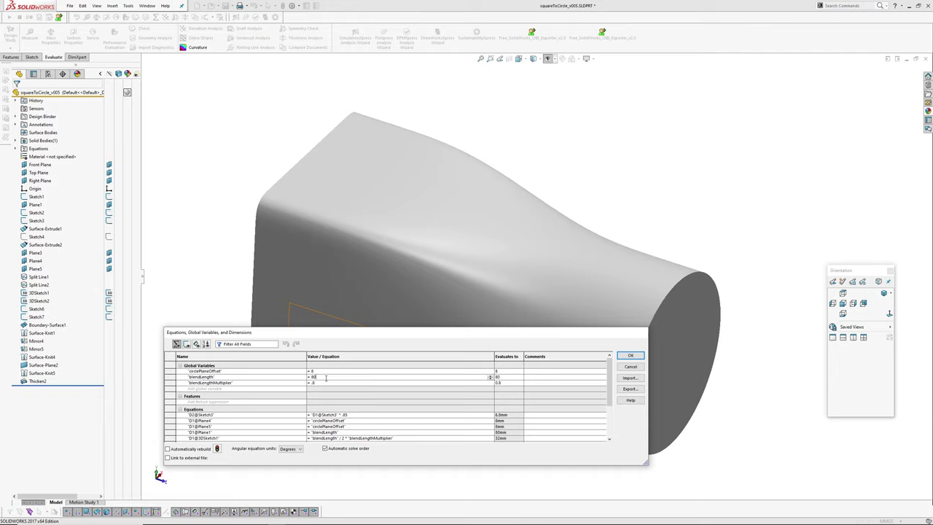
key(BackSpace)
key(BackSpace)
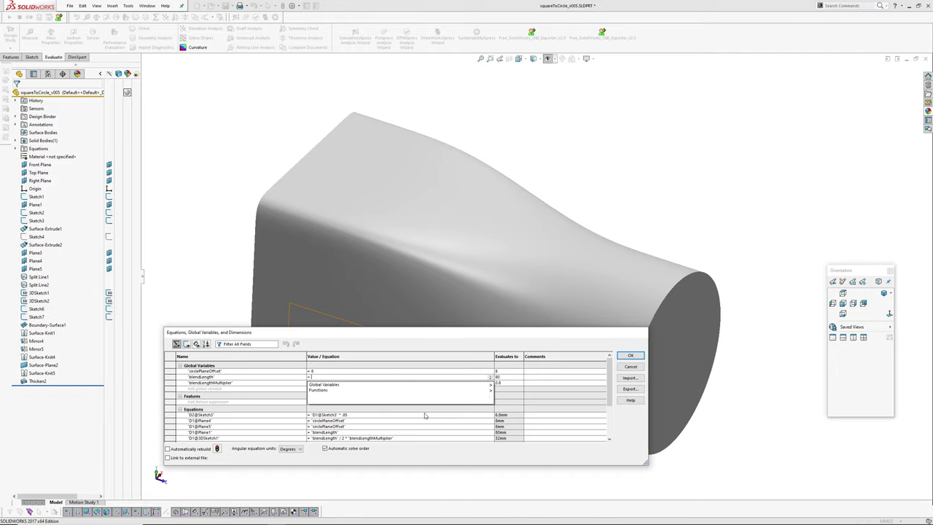
text(100)
key(Tab)
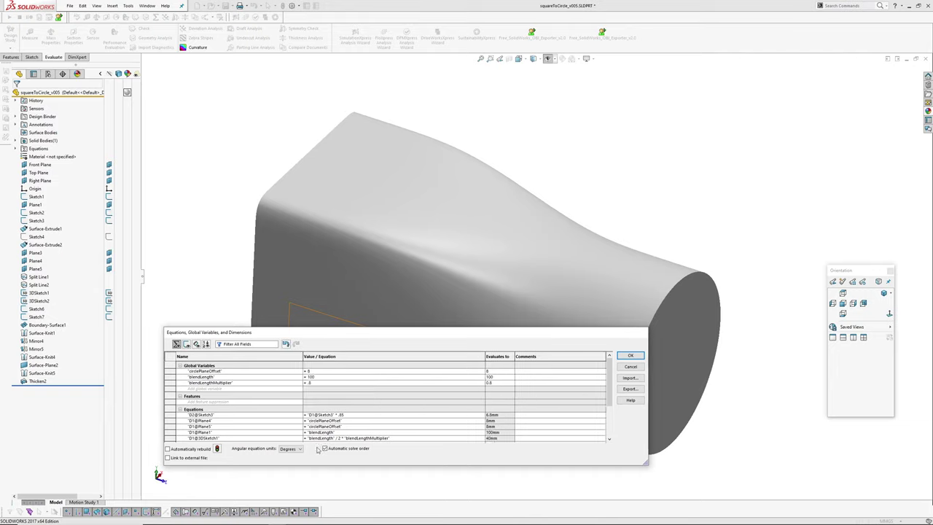
click(216, 448)
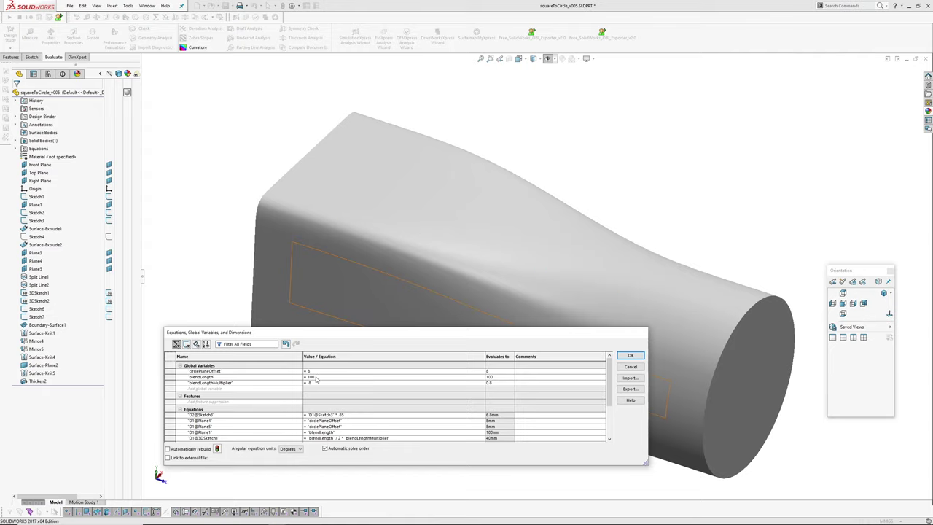
- Inspect the guide sketches and the side spline's curvature comb on the lengthened transition
mouse_move(282, 240)
middle_down()
mouse_move(505, 204)
mouse_move(506, 255)
mouse_move(515, 150)
mouse_move(465, 227)
middle_up()
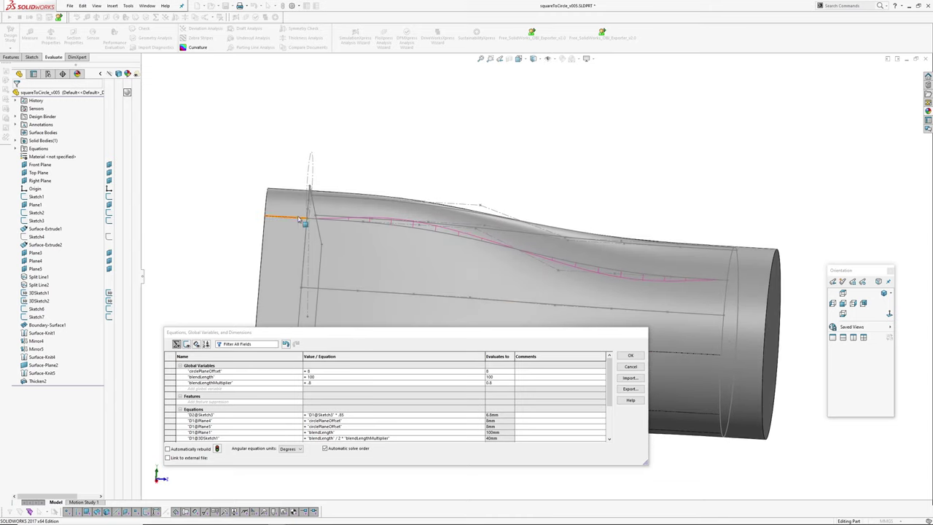
mouse_move(308, 218)
middle_down()
mouse_move(386, 239)
mouse_move(335, 232)
middle_up()
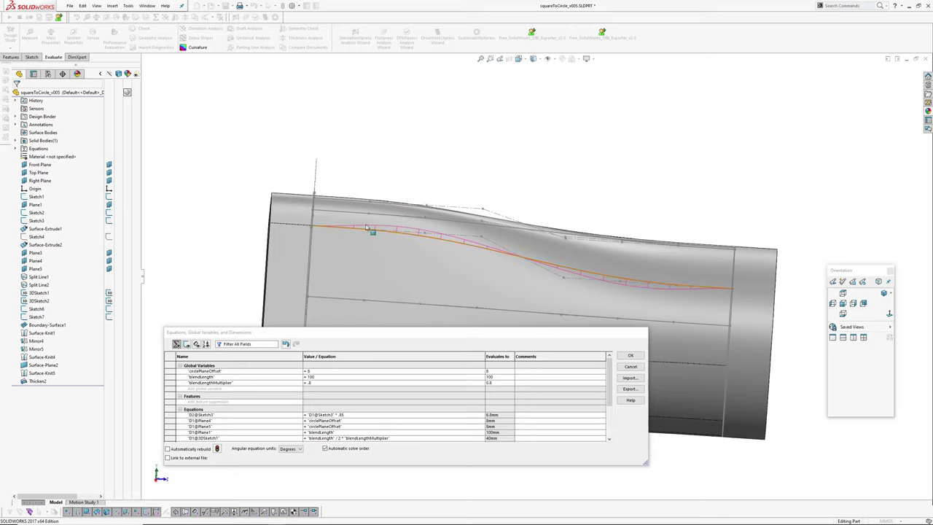
middle_drag(614, 285, 482, 239)
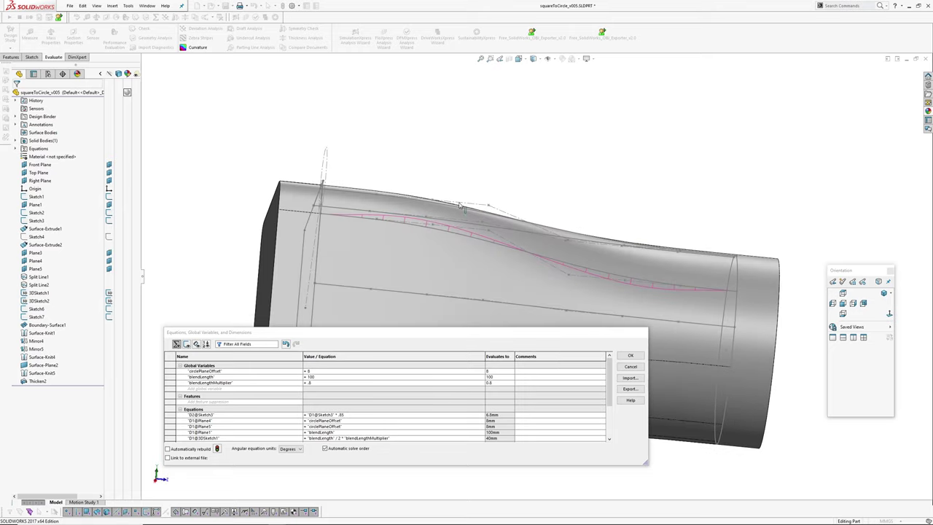
middle_drag(559, 216, 496, 284)
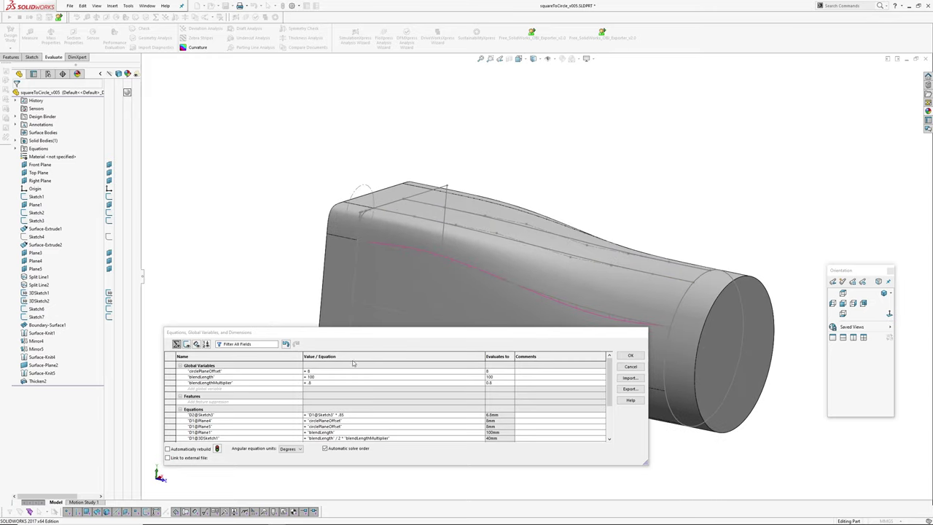
- Set the blendLength global variable to 80 in the equations and rebuild the model
click(323, 376)
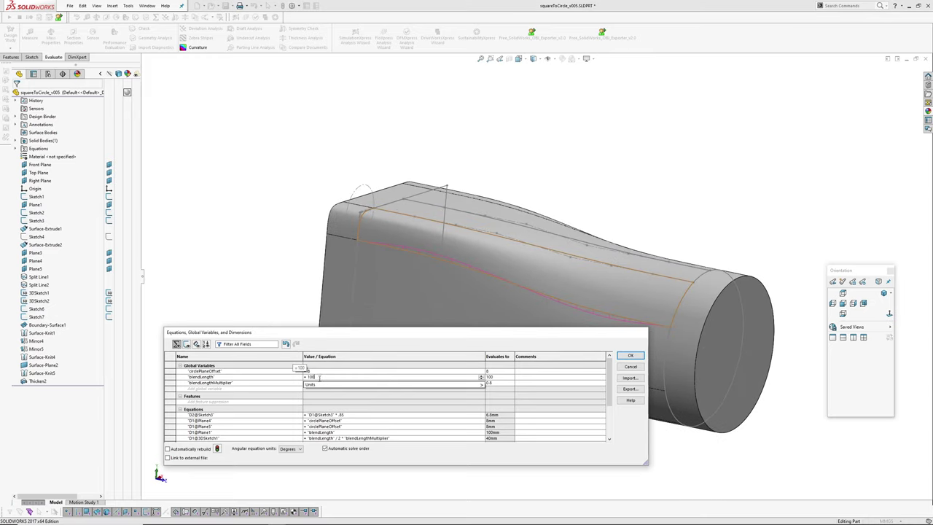
text(80)
key(Return)
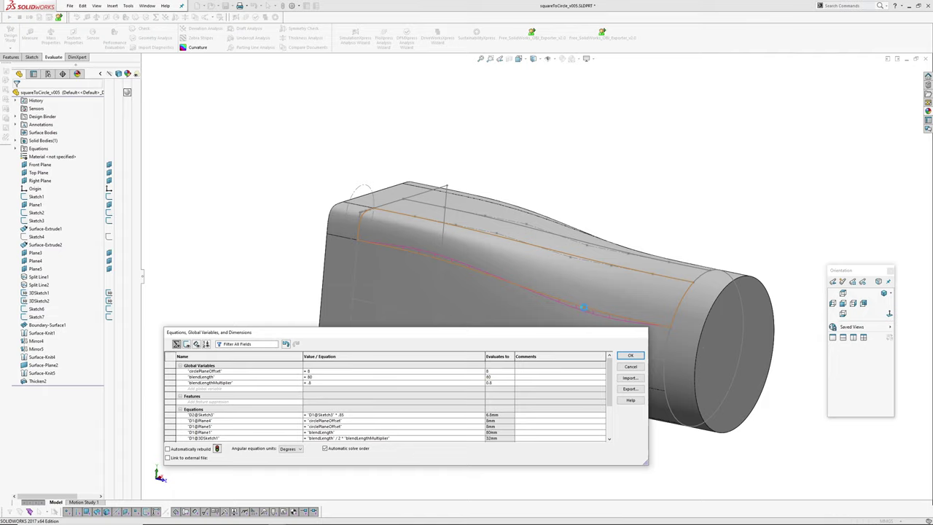
click(630, 356)
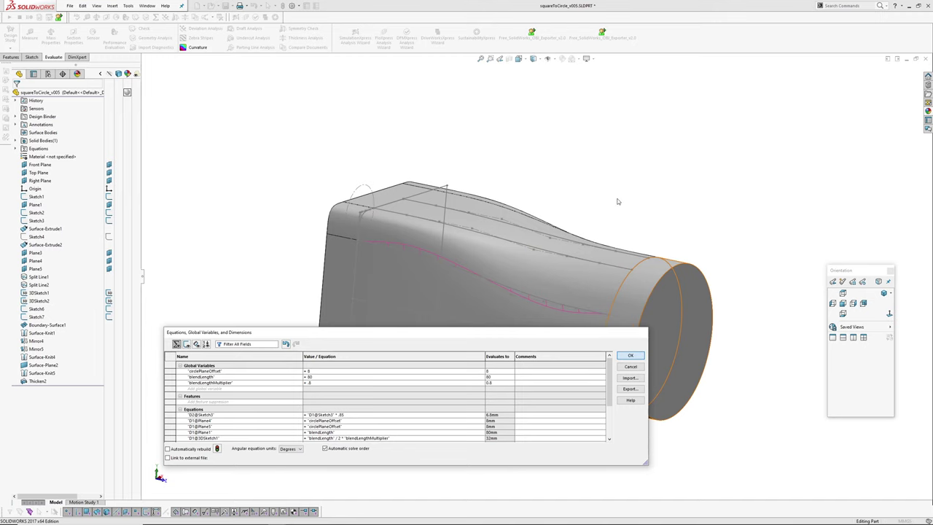
- Show zebra stripes on the transition, shaded without edges, inspect the stripe flow across the blend, and turn the stripes off
key(ctrl+7)
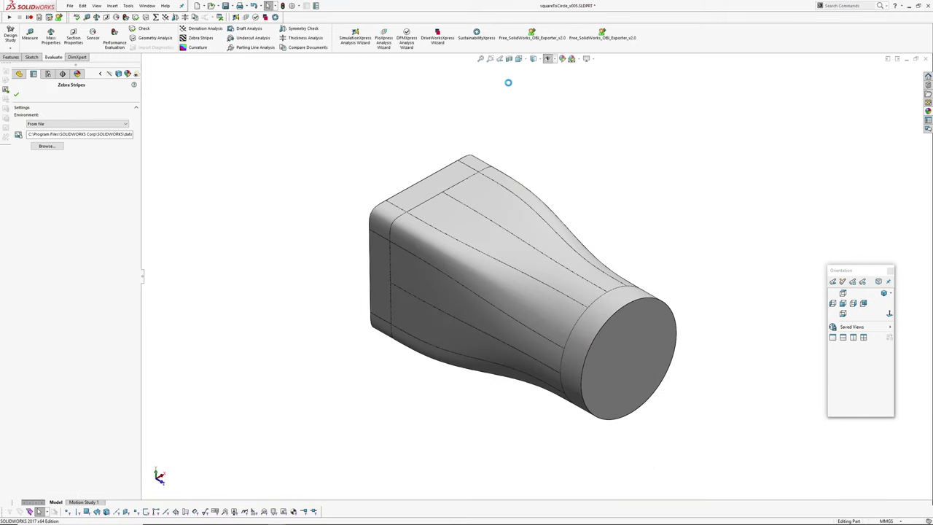
click(539, 59)
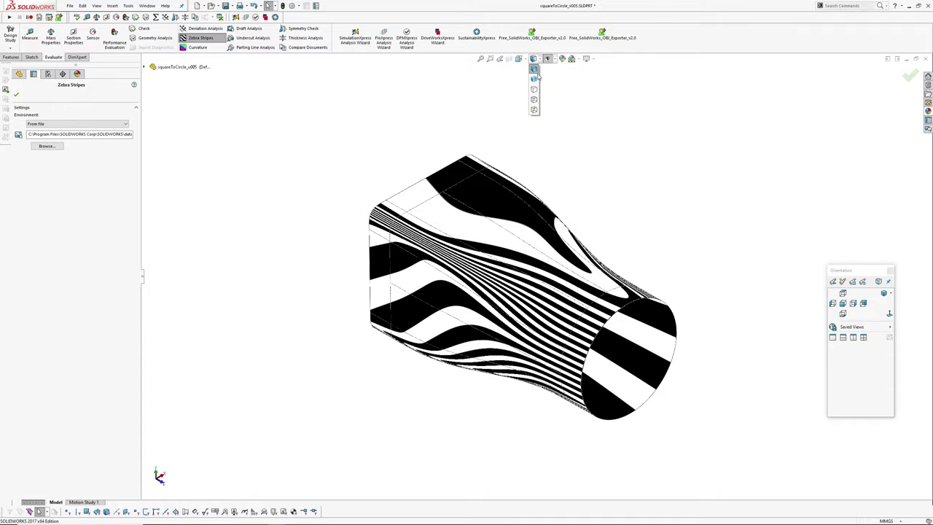
click(534, 79)
right_click(507, 261)
middle_drag(510, 262, 550, 179)
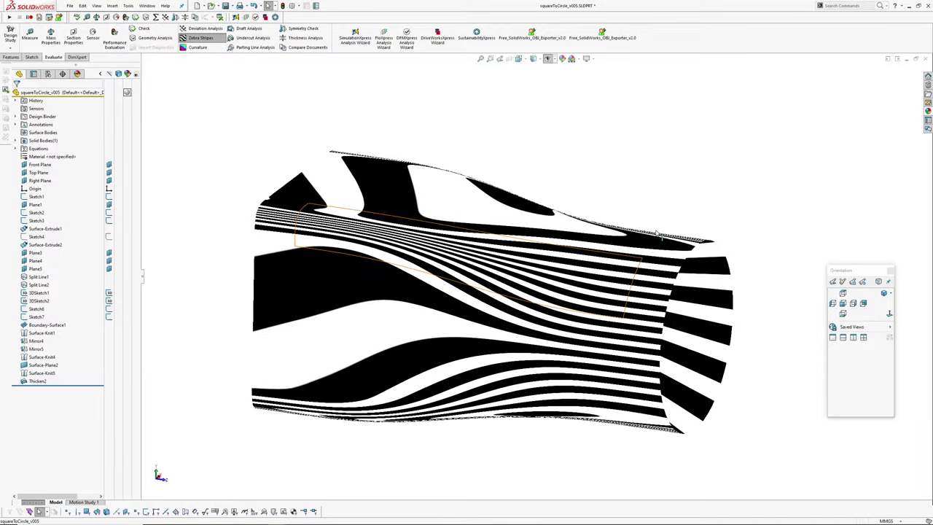
mouse_move(609, 183)
middle_down()
mouse_move(600, 173)
mouse_move(609, 179)
middle_up()
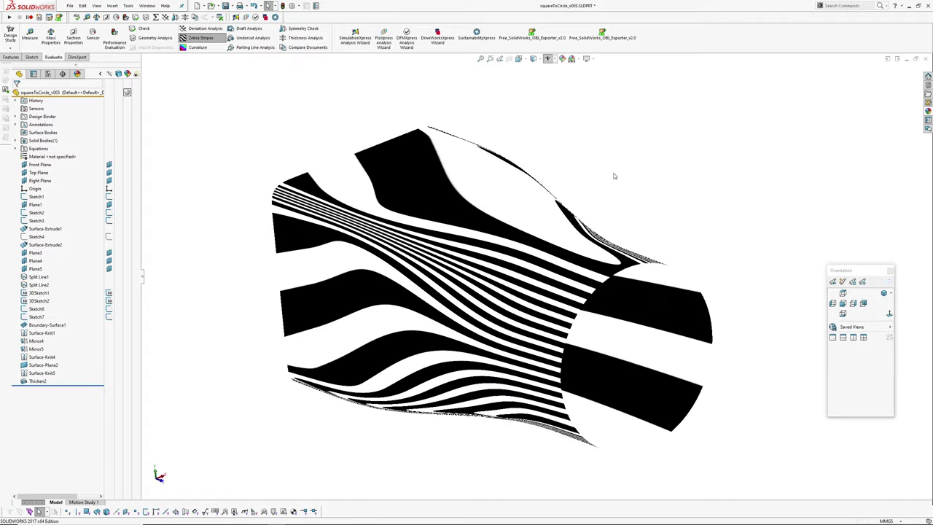
key(z)
- Switch to the squareToCircleComparison assembly and compare the shading of the five transitions side by side
key(ctrl+Tab)
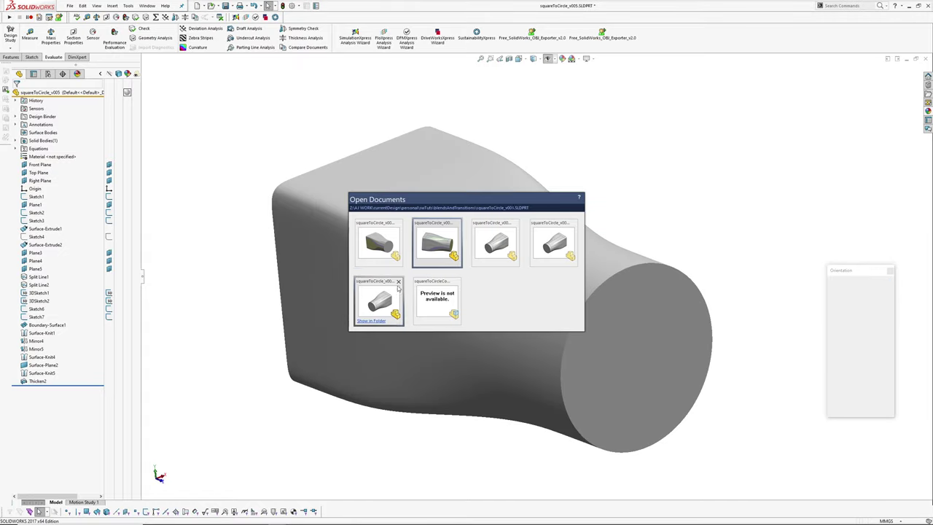
click(427, 309)
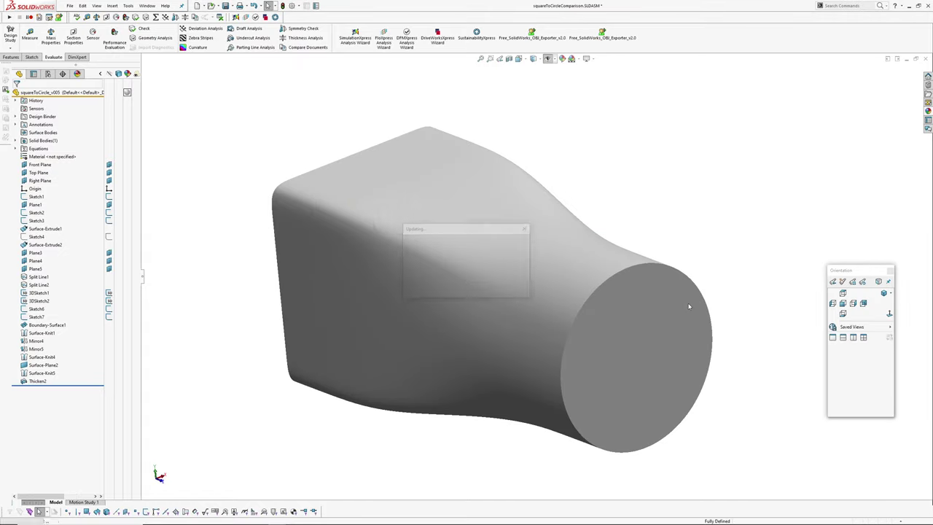
middle_drag(694, 310, 542, 254)
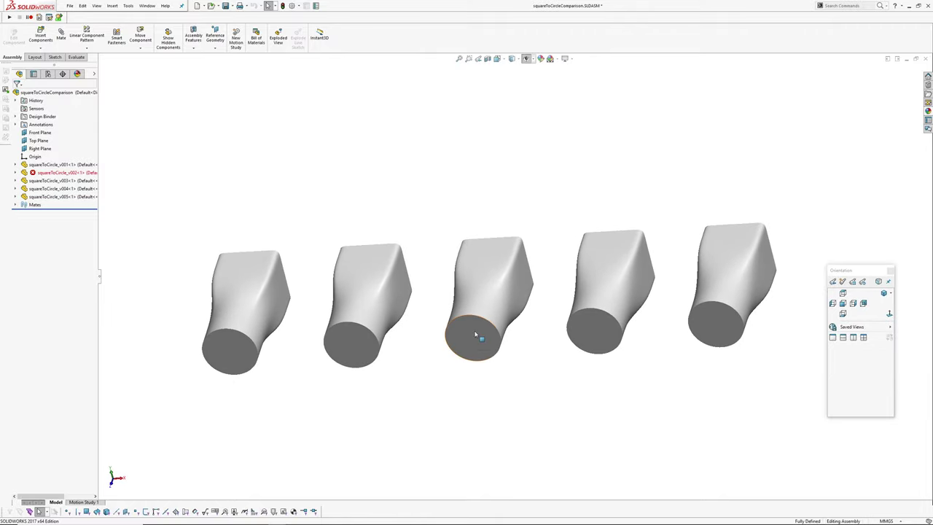
middle_drag(493, 323, 555, 362)
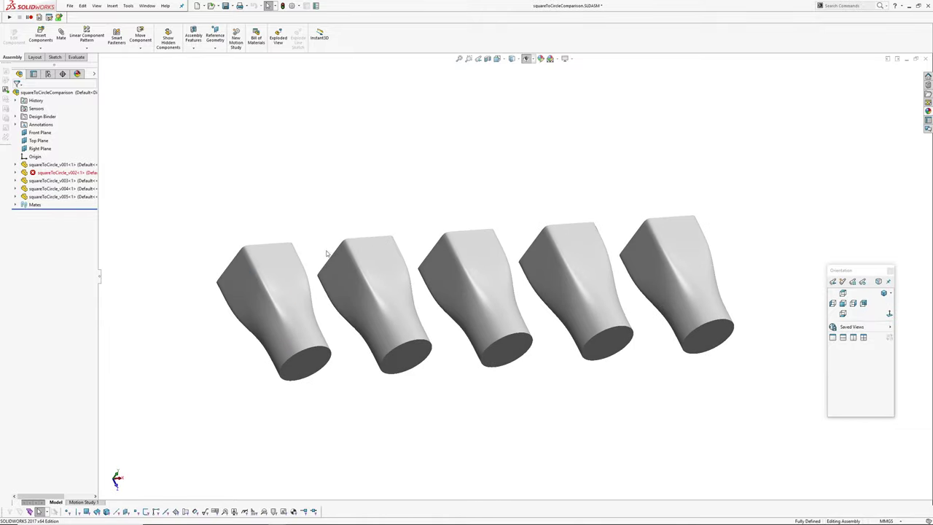
middle_drag(347, 271, 253, 275)
scroll(340, 301, down, 2)
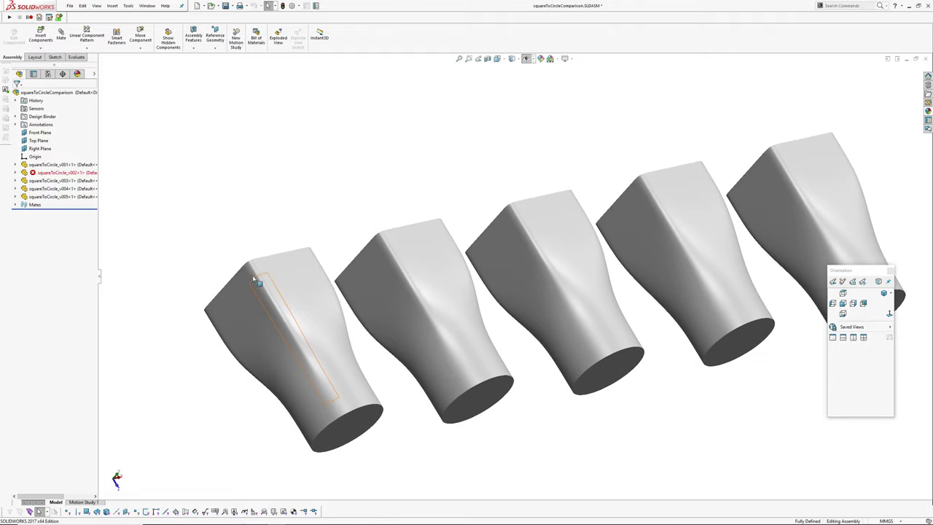
ctrl+middle_drag(461, 381, 411, 387)
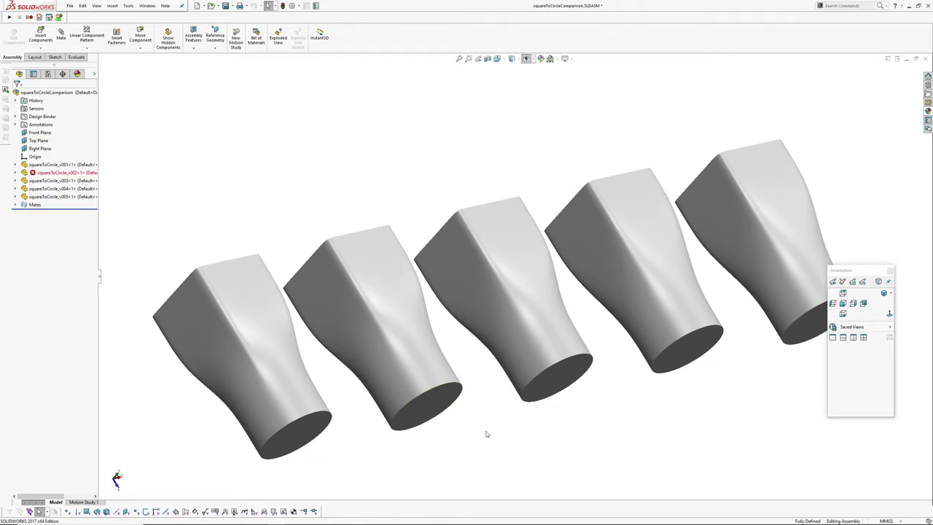
ctrl+middle_drag(514, 429, 472, 420)
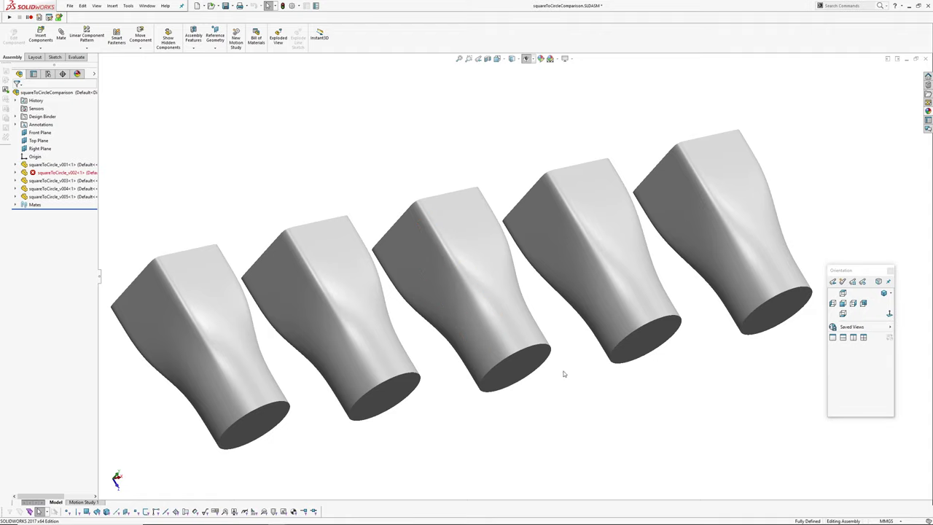
- Examine the highlights along the corner blends of the two transitions at the end of the row up close
middle_drag(564, 374, 704, 244)
middle_drag(658, 225, 588, 268)
scroll(589, 268, down, 3)
middle_drag(522, 291, 474, 306)
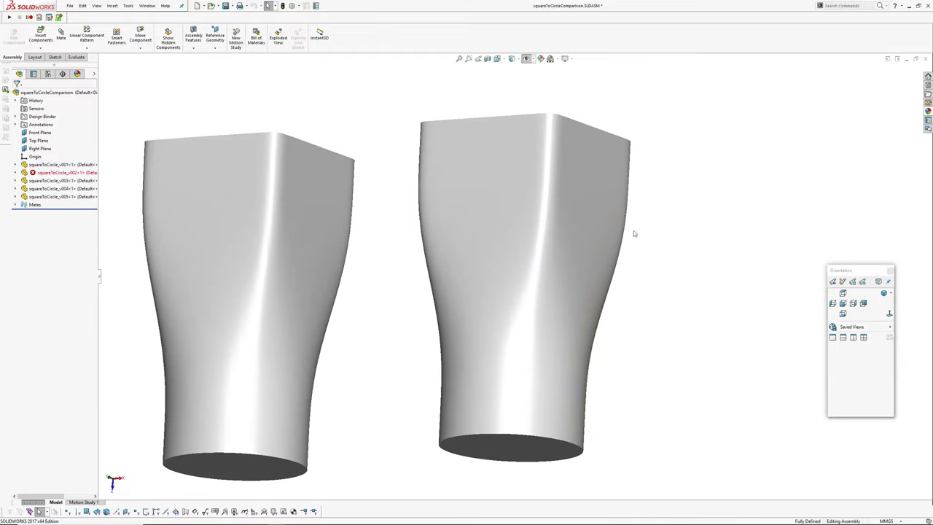
middle_drag(633, 233, 659, 231)
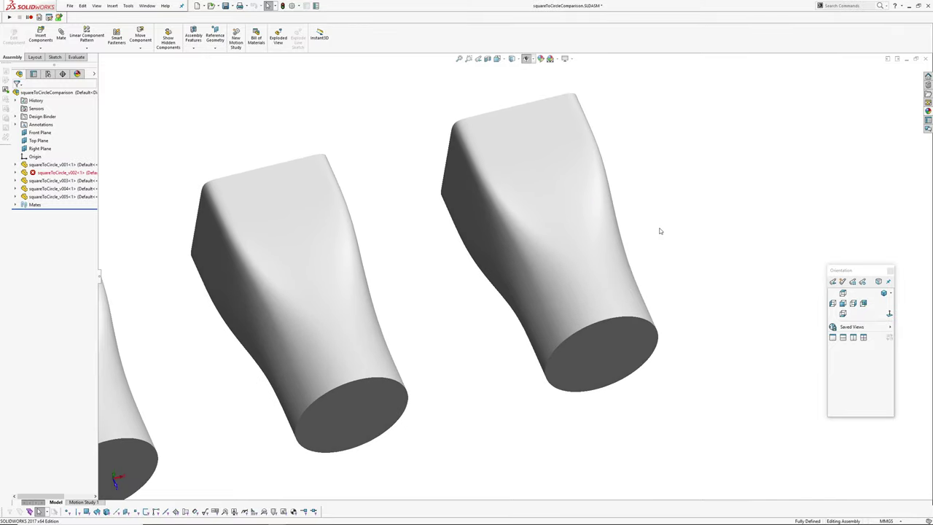